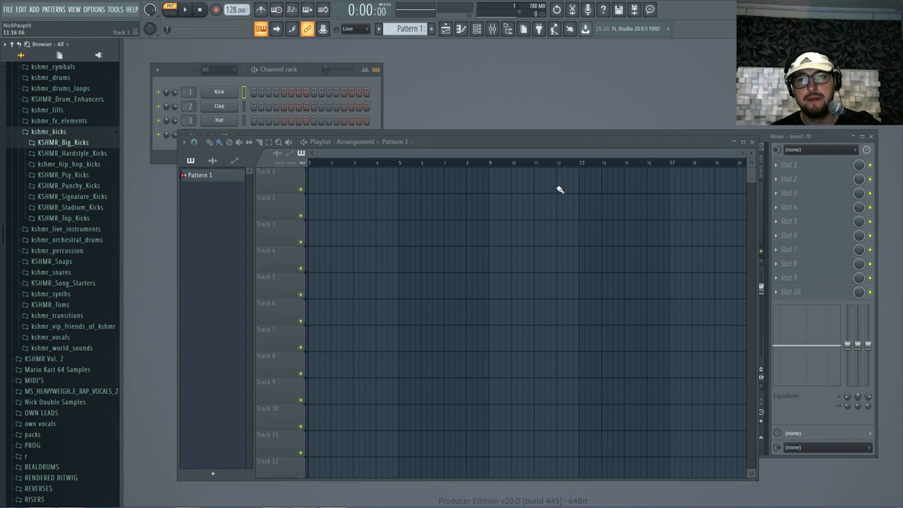
- Preview KSHMR_Punchy_Kick_38_G from the KSHMR_Punchy_Kicks folder and place it on Track 1 at bar 5 of the playlist
drag(550, 143, 558, 111)
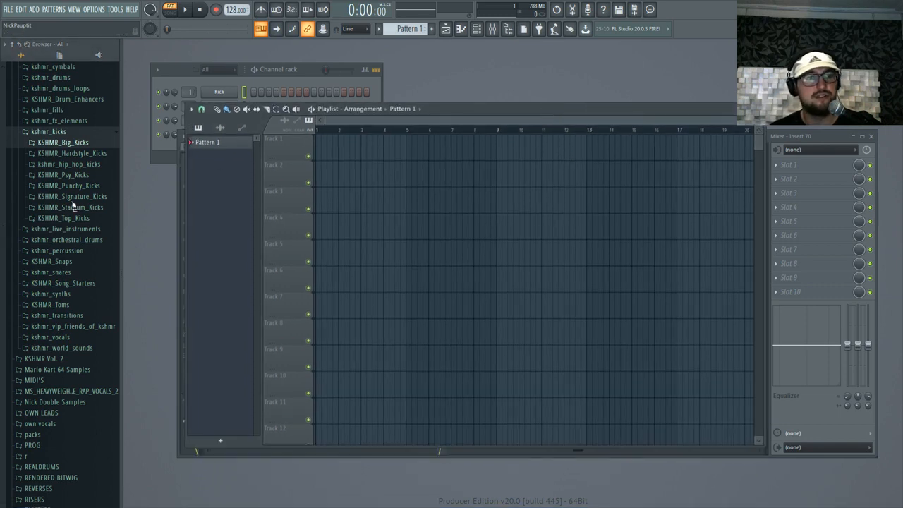
click(69, 185)
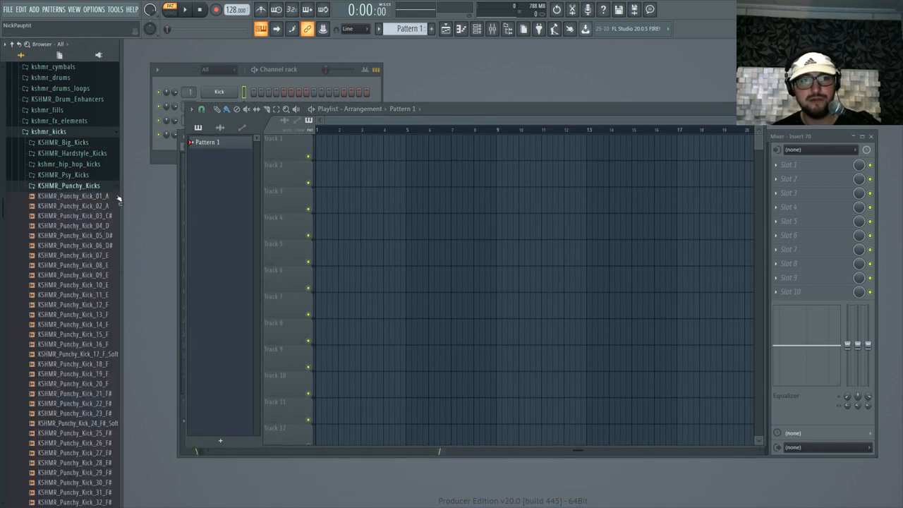
scroll(18, 217, down, 4)
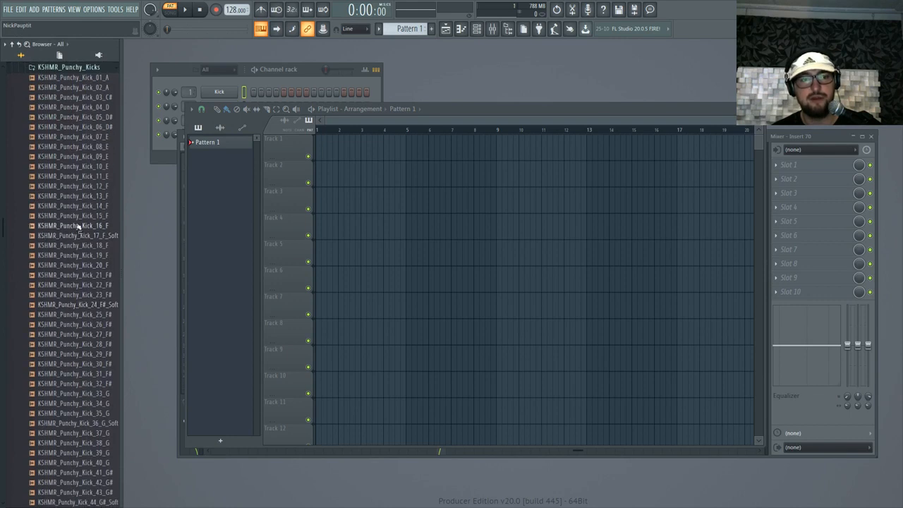
scroll(76, 226, up, 4)
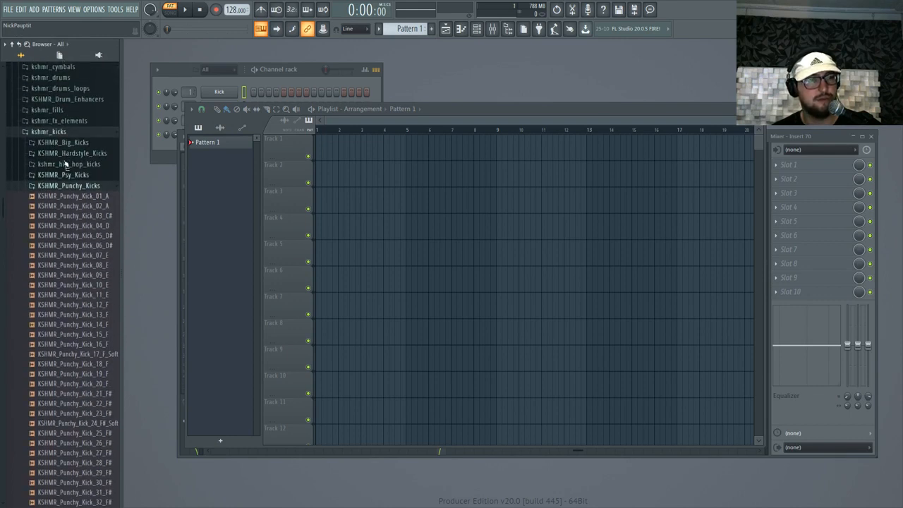
scroll(71, 219, down, 4)
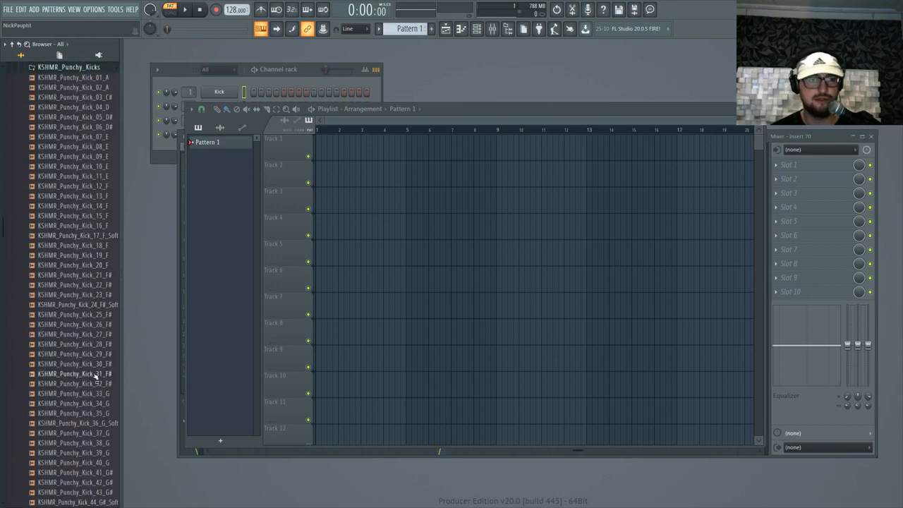
click(86, 443)
scroll(88, 424, down, 2)
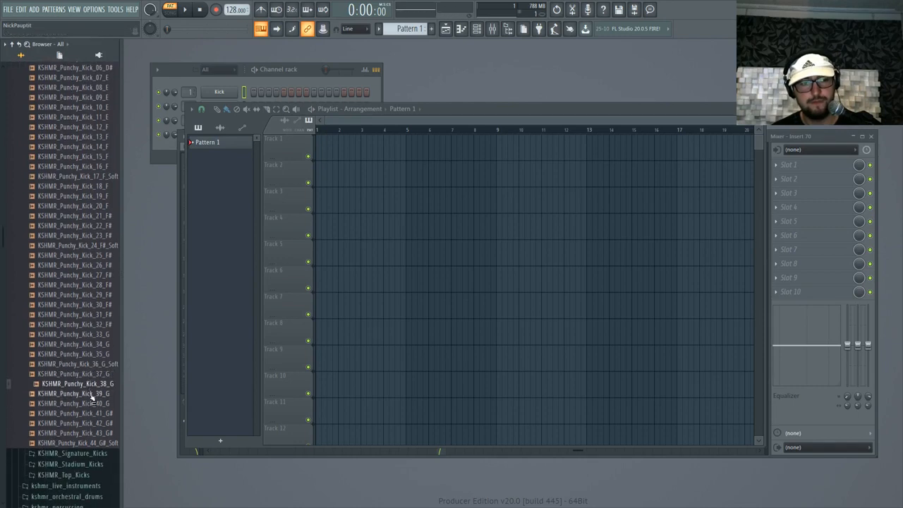
click(85, 376)
click(87, 384)
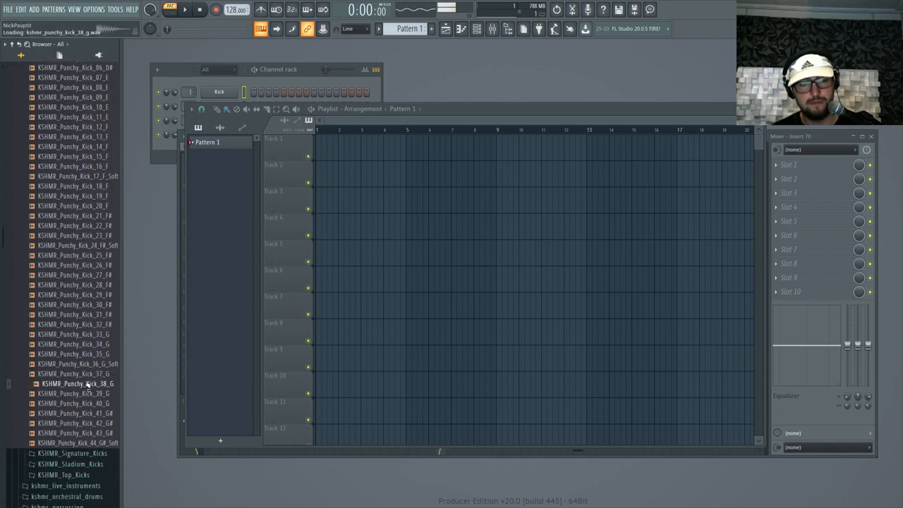
drag(88, 385, 421, 155)
scroll(409, 158, up, 4)
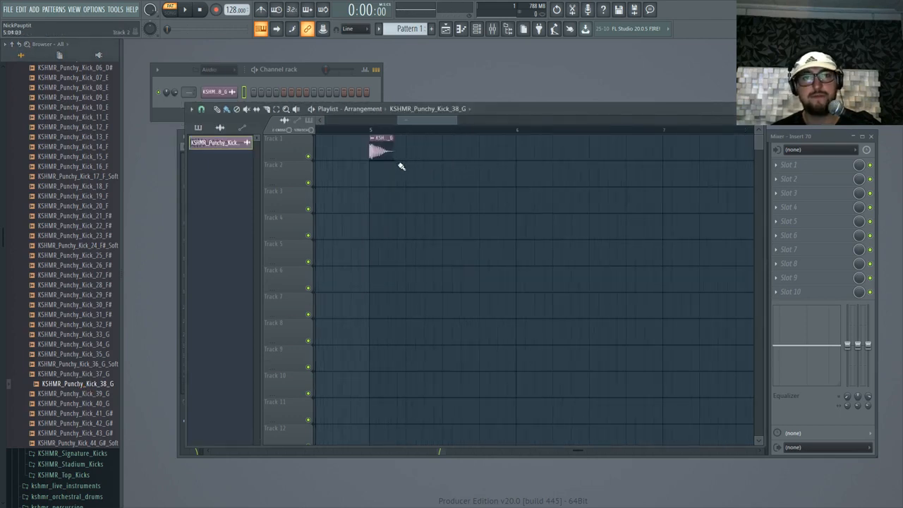
- Add three more copies of the kick clip on the remaining beats of bar 5 on Track 1
scroll(390, 148, down, 4)
click(407, 151)
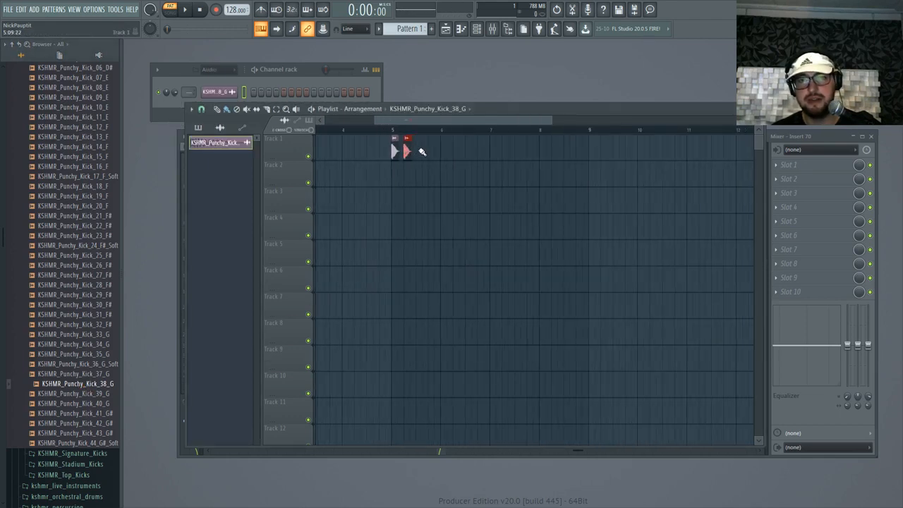
click(420, 151)
scroll(422, 151, up, 3)
click(436, 150)
scroll(433, 150, down, 2)
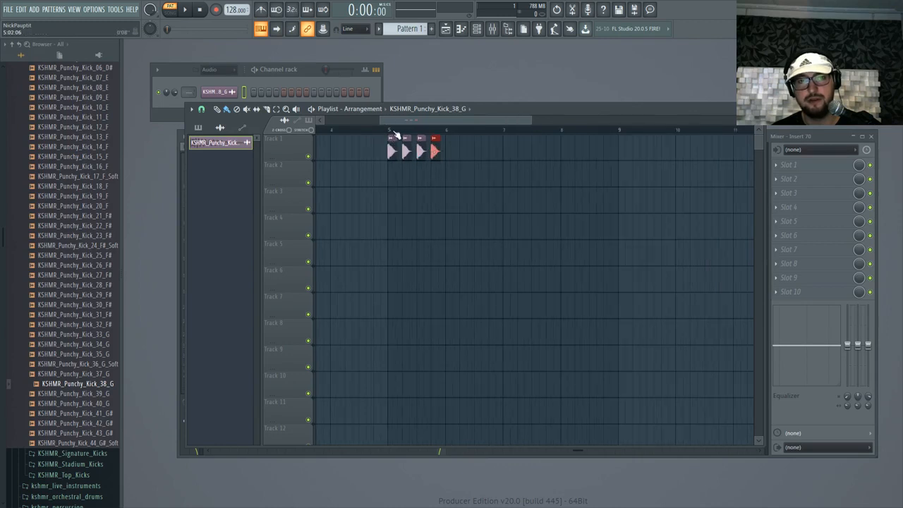
- Set the playlist's loop region to bar 5 and play the four kicks
click(392, 130)
drag(393, 131, 443, 131)
scroll(425, 177, up, 3)
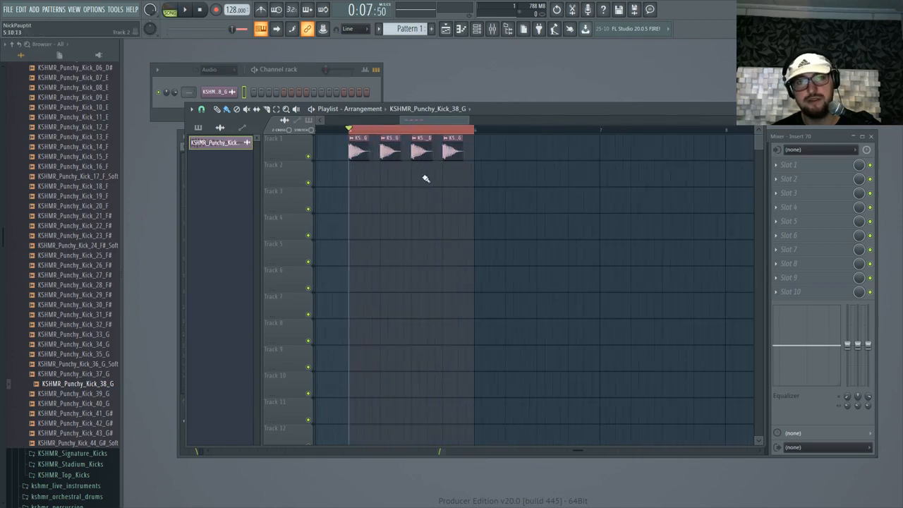
key(space)
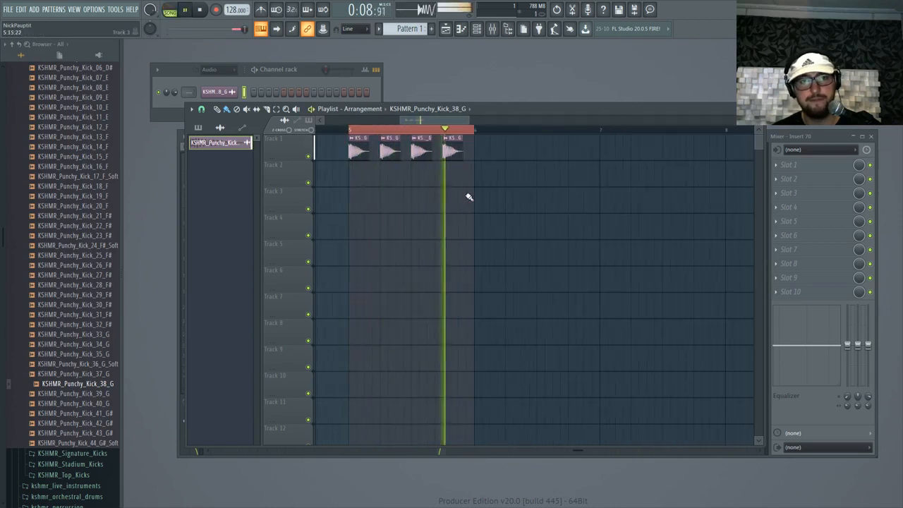
key(space)
- Open the kick's channel settings and delete the Fruity Limiter from the Master mixer track
double_click(376, 156)
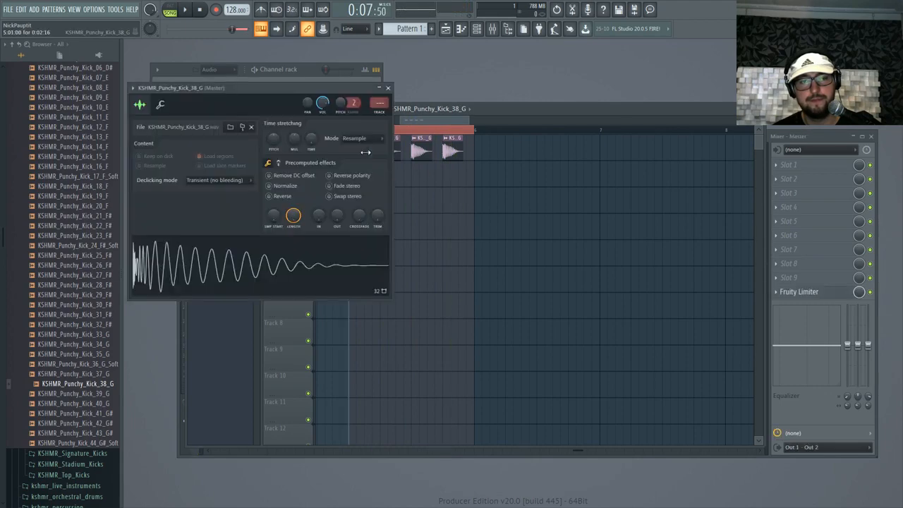
click(785, 139)
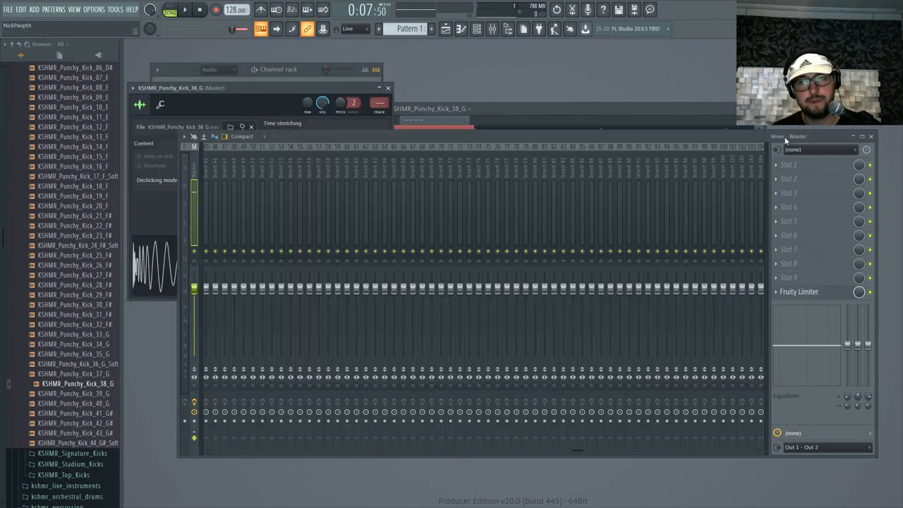
click(777, 291)
mouse_move(787, 293)
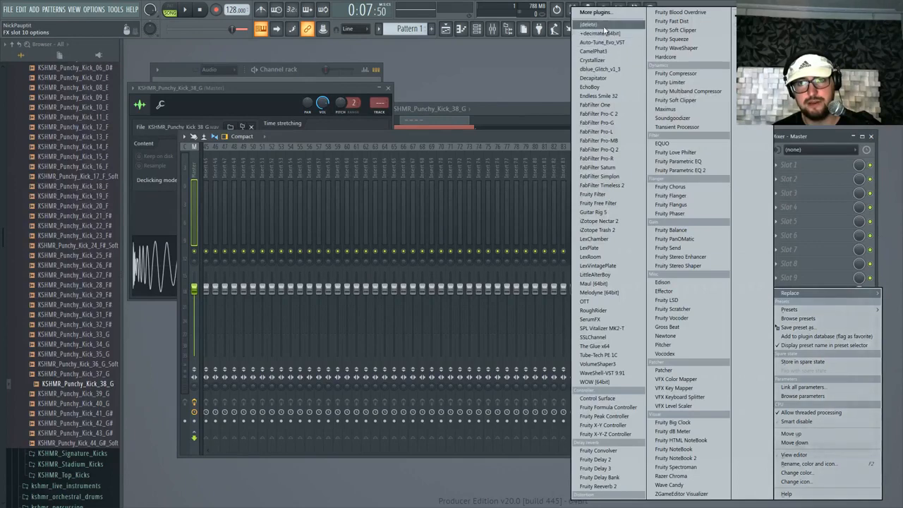
click(608, 33)
- Route the punchy kick channel to mixer insert 14
drag(578, 450, 237, 444)
right_click(331, 146)
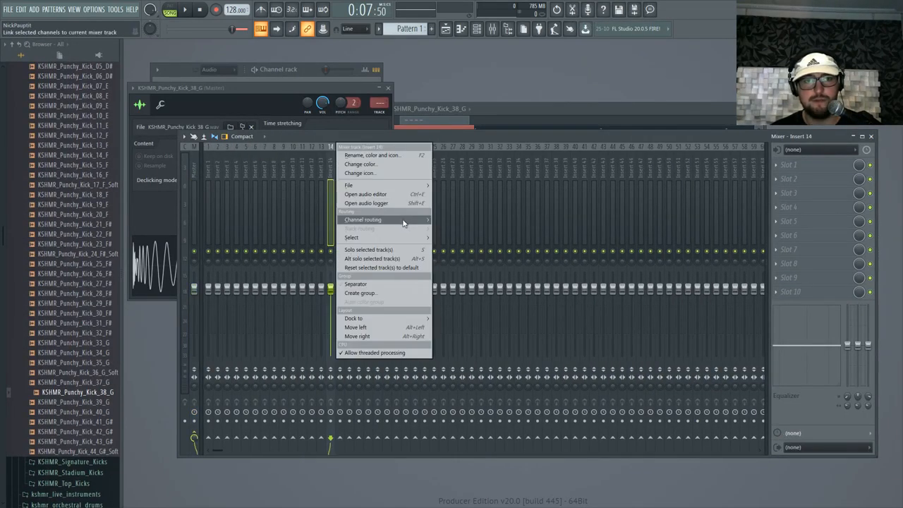
mouse_move(406, 220)
click(465, 220)
- Rename mixer insert 14 to KICK PUNCH
right_click(330, 148)
click(367, 155)
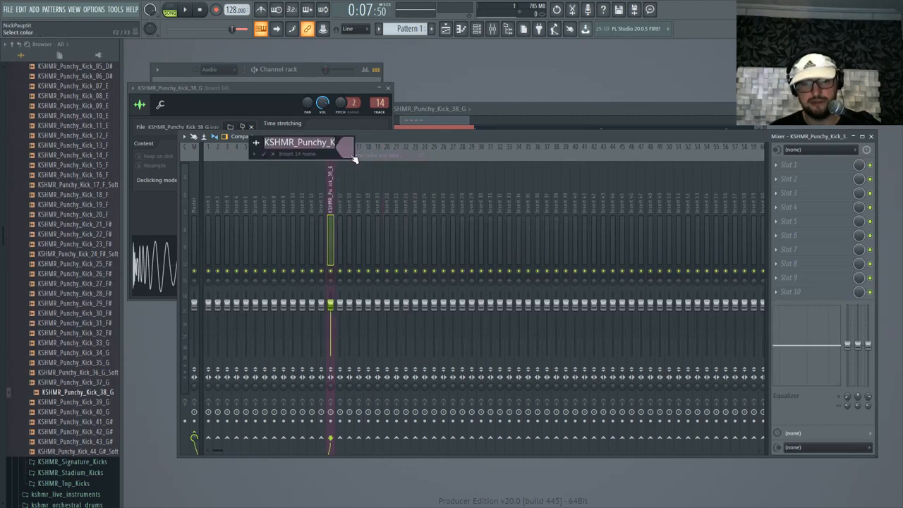
text(KICK PUNC)
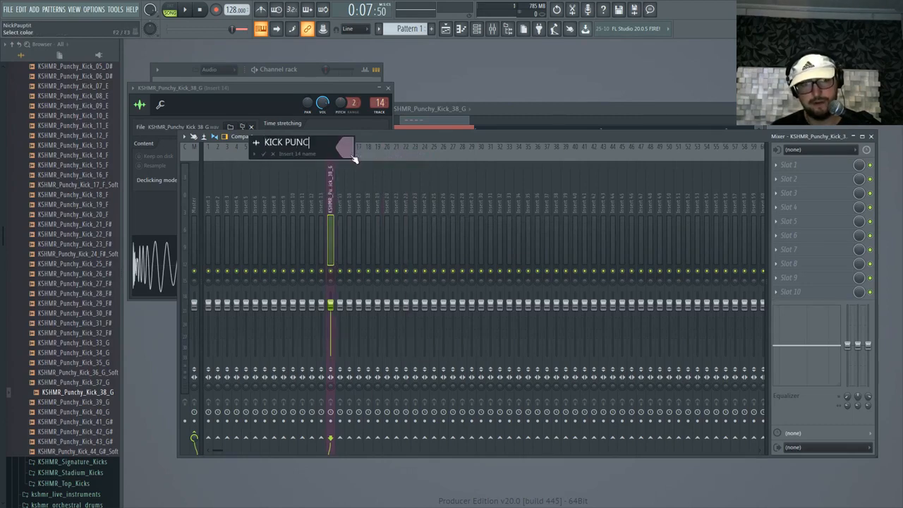
text(H)
key(Return)
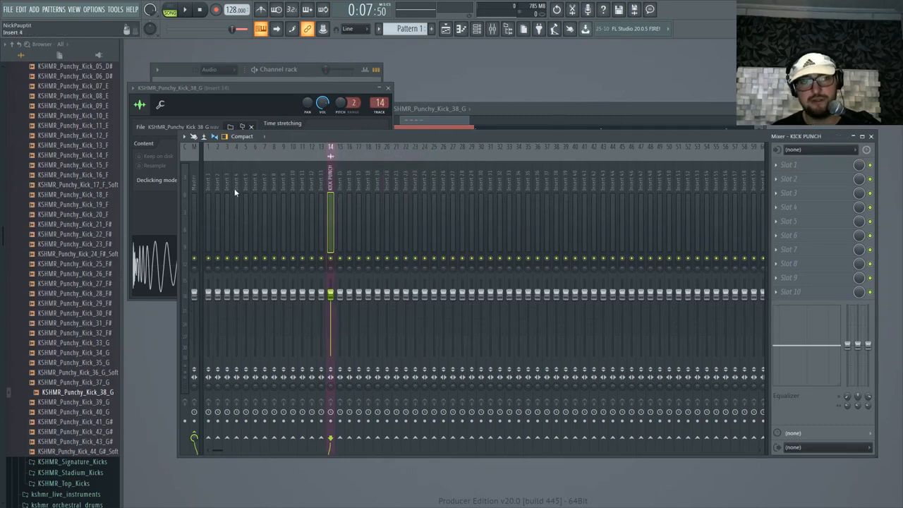
- Add separators to mixer inserts 1 through 4
drag(235, 187, 209, 187)
right_click(238, 147)
click(300, 284)
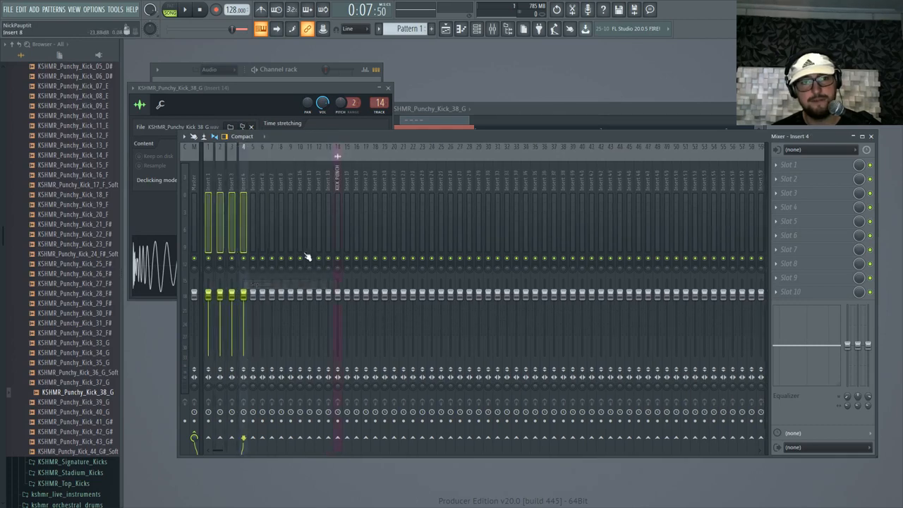
- Rename mixer insert 1 to kickbus
right_click(209, 146)
click(237, 155)
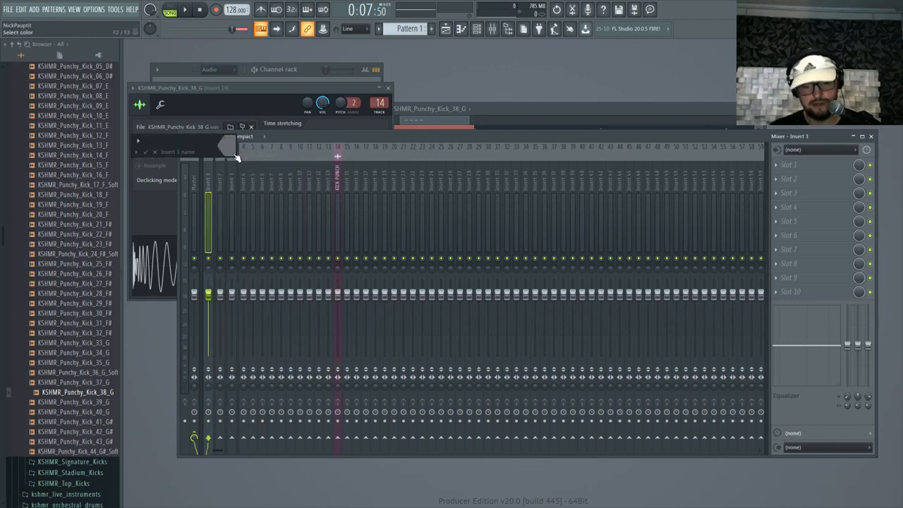
text(kickbus)
key(Return)
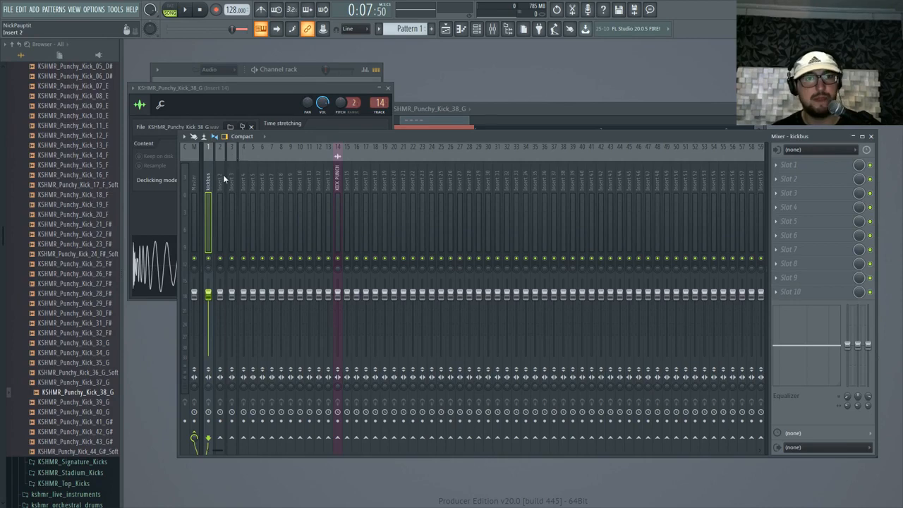
- Rename mixer insert 2 to bass bus
right_click(219, 147)
click(243, 157)
text(b)
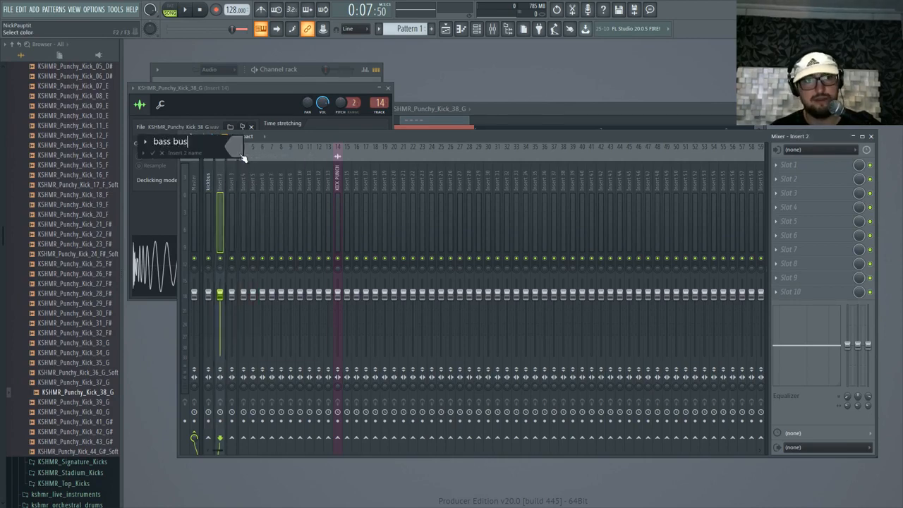
text(ass bus)
key(Return)
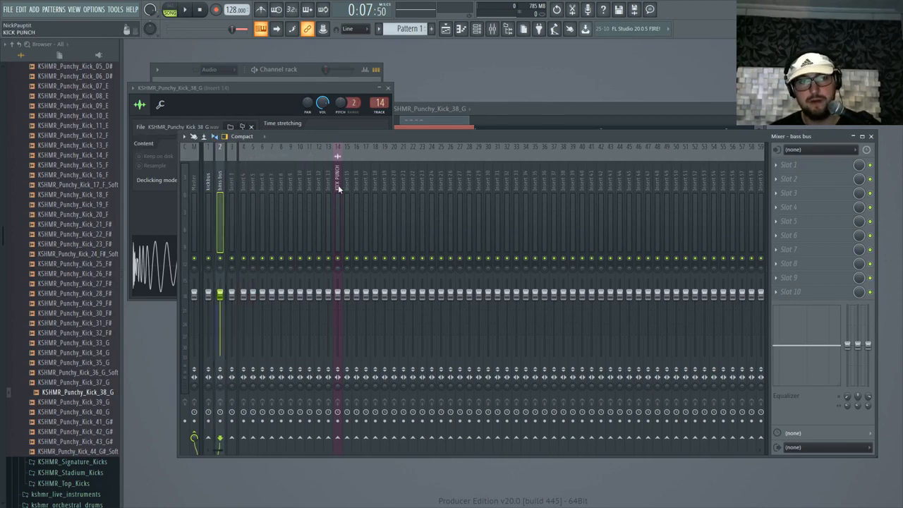
- Lower the faders of mixer inserts 14 through 46 together to about -11 dB and play the loop to check the level
drag(338, 185, 637, 190)
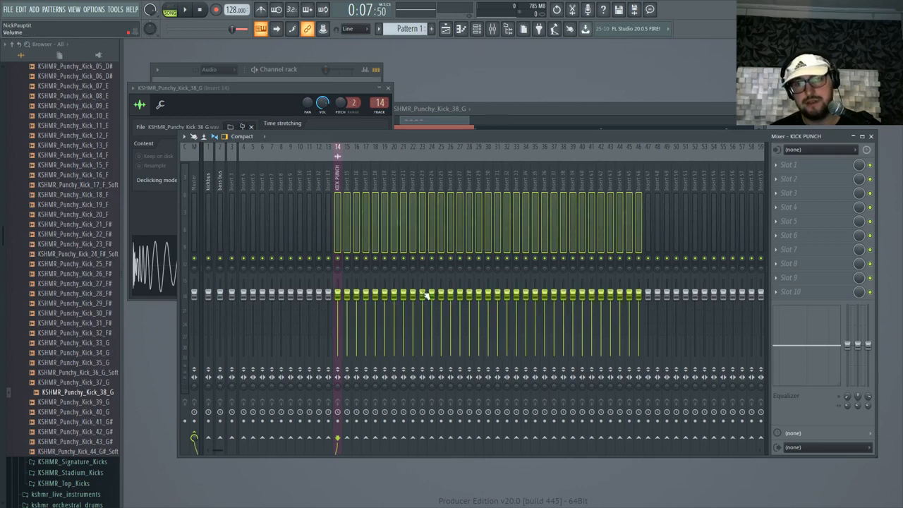
drag(402, 297, 397, 352)
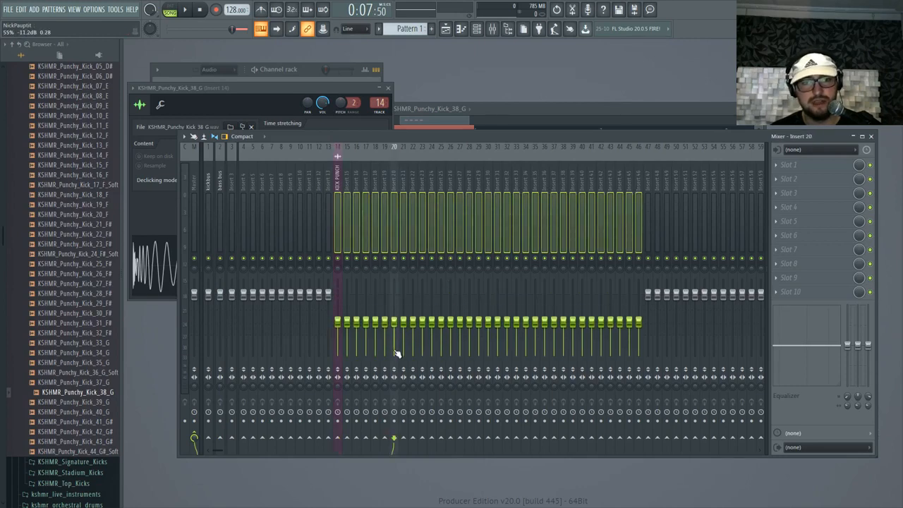
key(space)
click(388, 88)
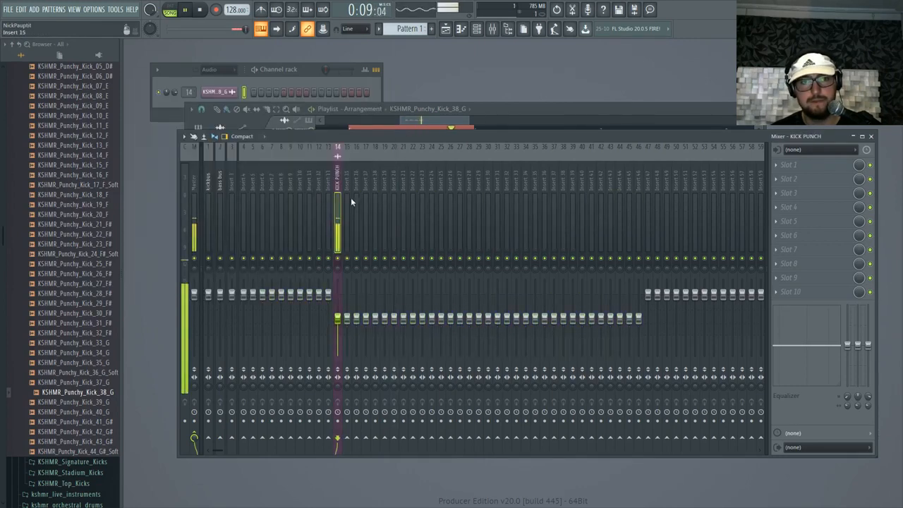
key(space)
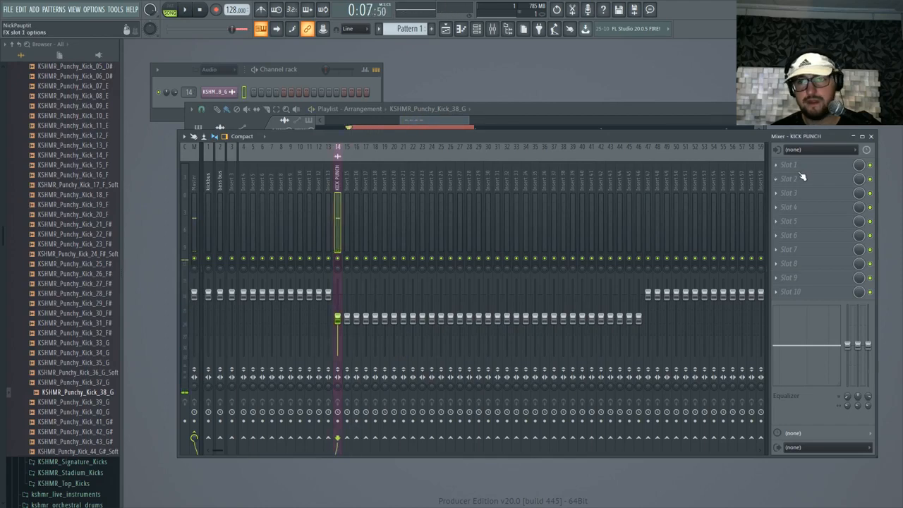
- Load FabFilter Pro-Q 2 into slot 1 of the KICK PUNCH mixer track
drag(619, 136, 645, 136)
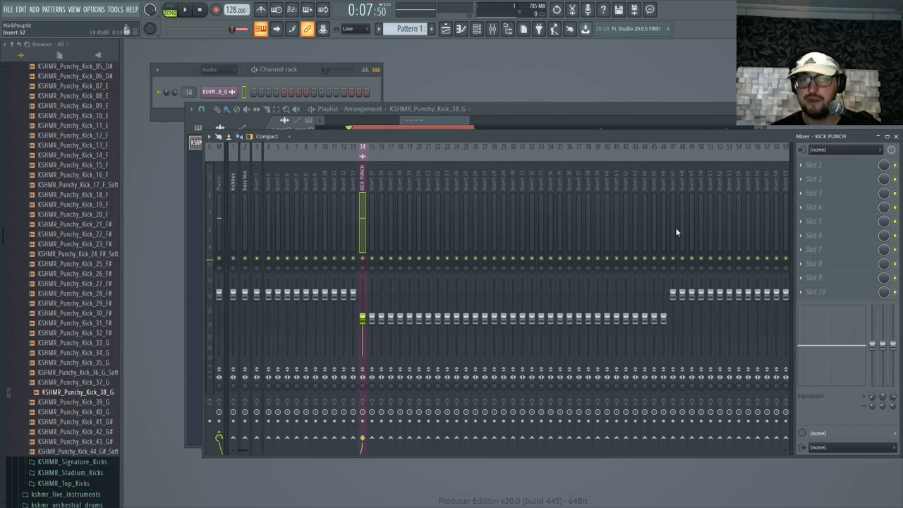
click(829, 177)
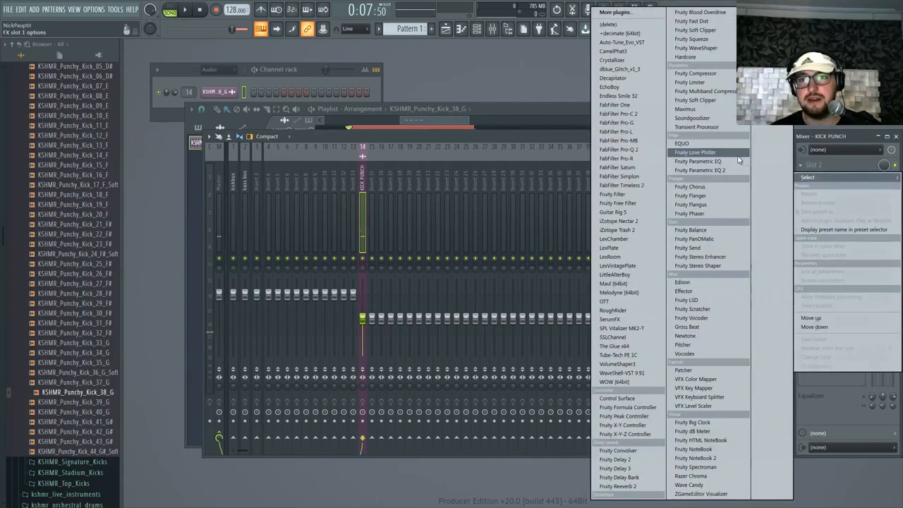
click(618, 150)
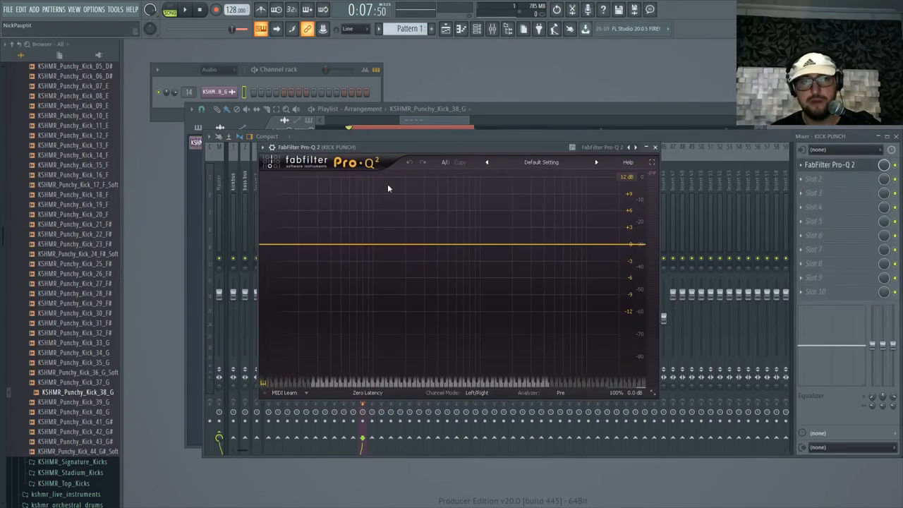
- Add a 72 dB/oct low cut at about 24 Hz to the kick's EQ and play the loop
double_click(279, 245)
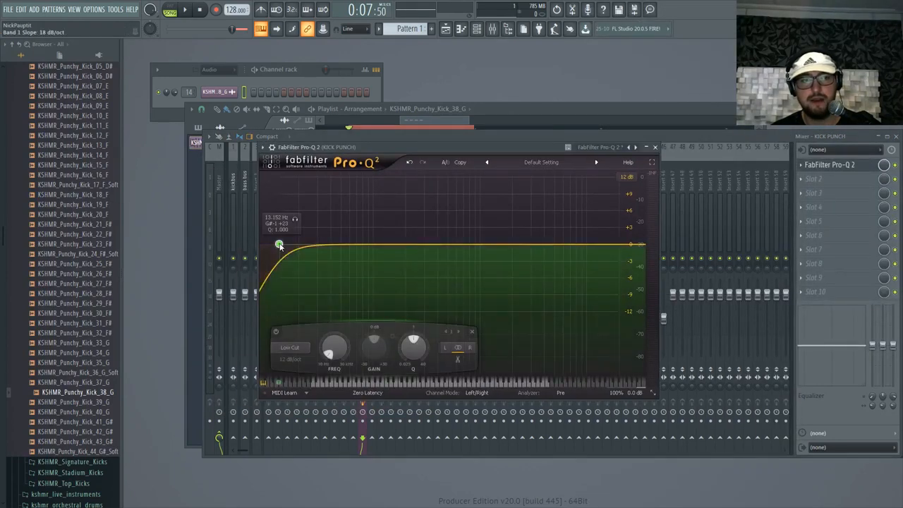
scroll(282, 245, up, 6)
drag(289, 245, 307, 245)
key(space)
key(space)
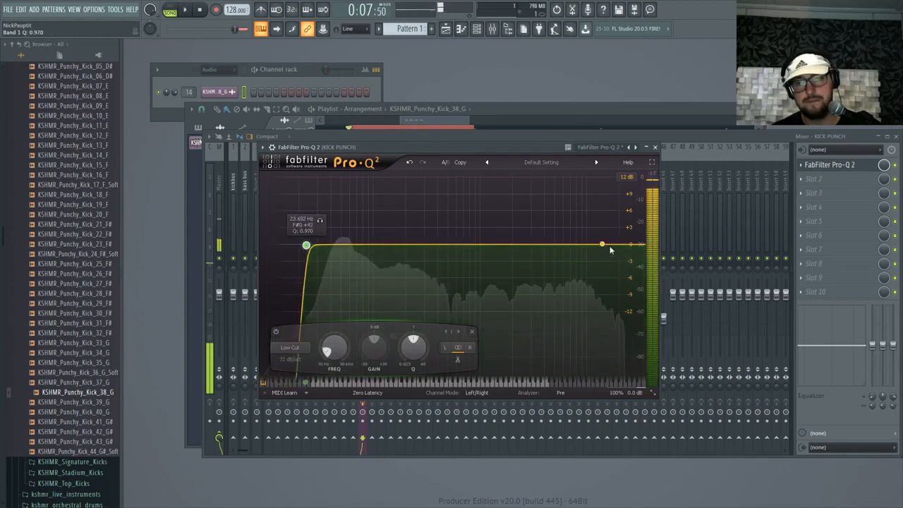
- Add a 48 dB/oct high cut at about 21.9 kHz to the kick's EQ and play the loop
double_click(635, 245)
scroll(635, 244, up, 3)
drag(635, 245, 621, 245)
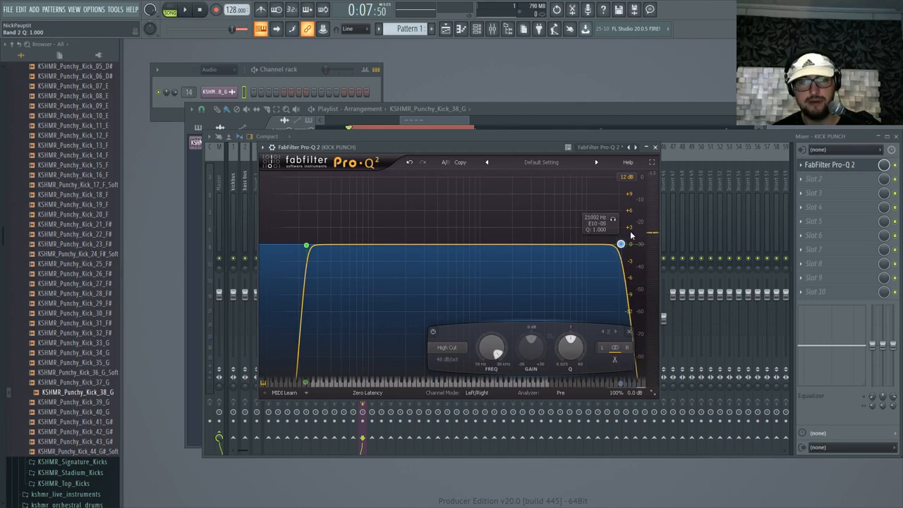
key(space)
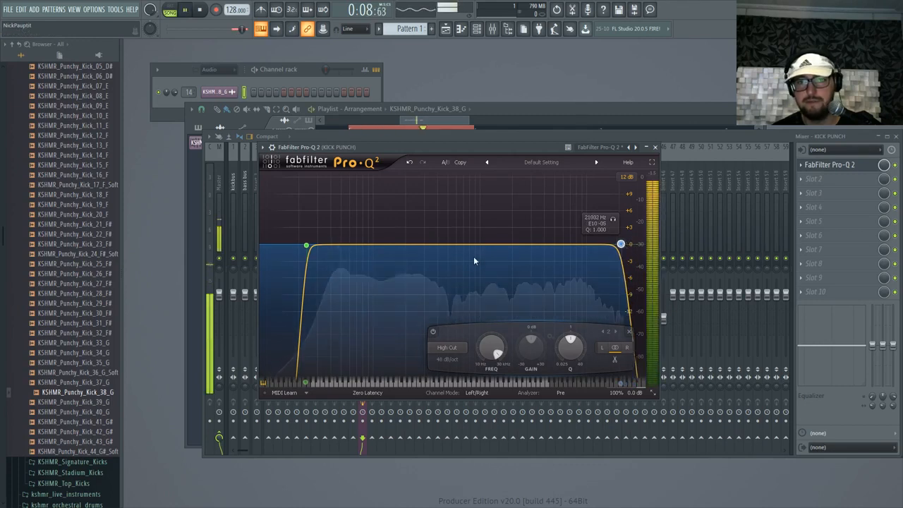
- Stop playback and add a bell boost of about 1.9 dB at about 49 Hz to the kick's EQ, with Q 1.404
key(space)
drag(553, 146, 582, 156)
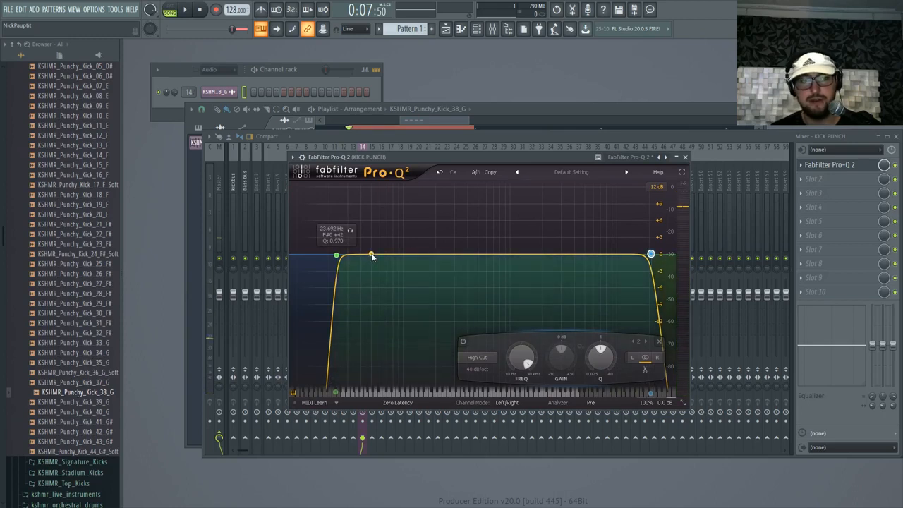
click(371, 247)
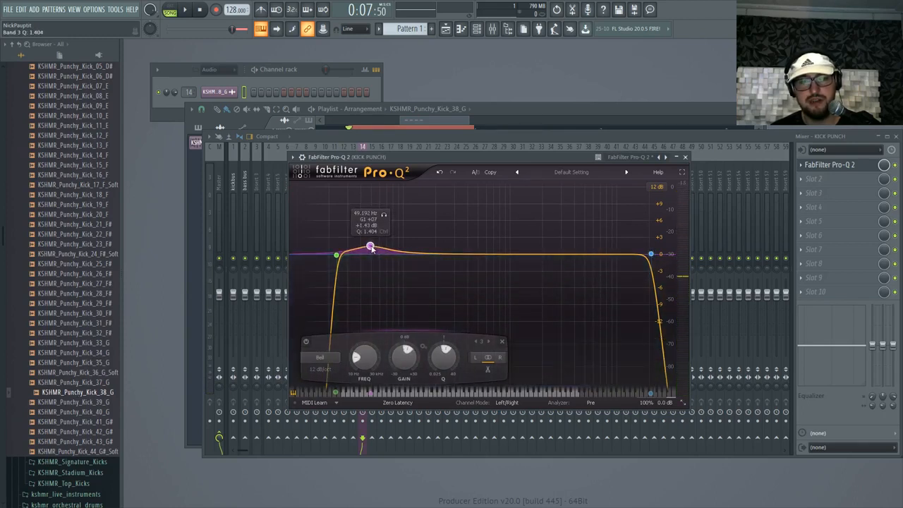
drag(372, 249, 372, 247)
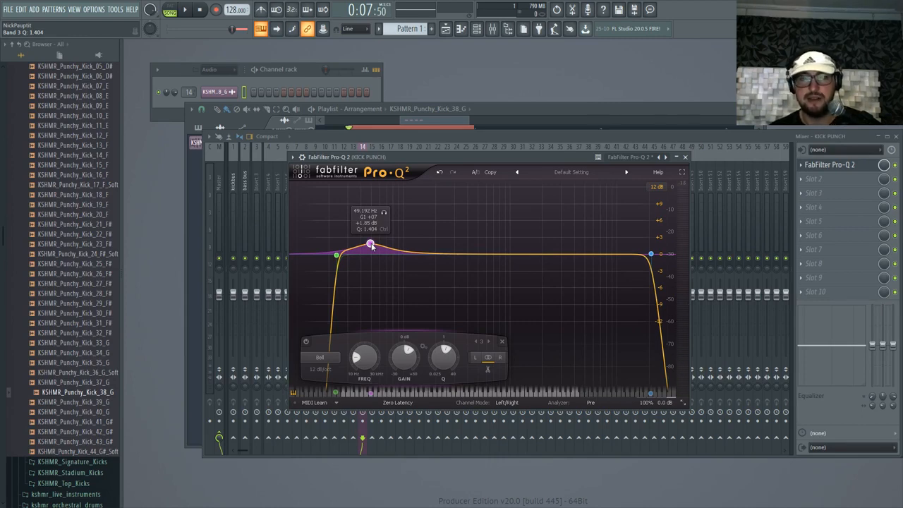
drag(472, 160, 474, 148)
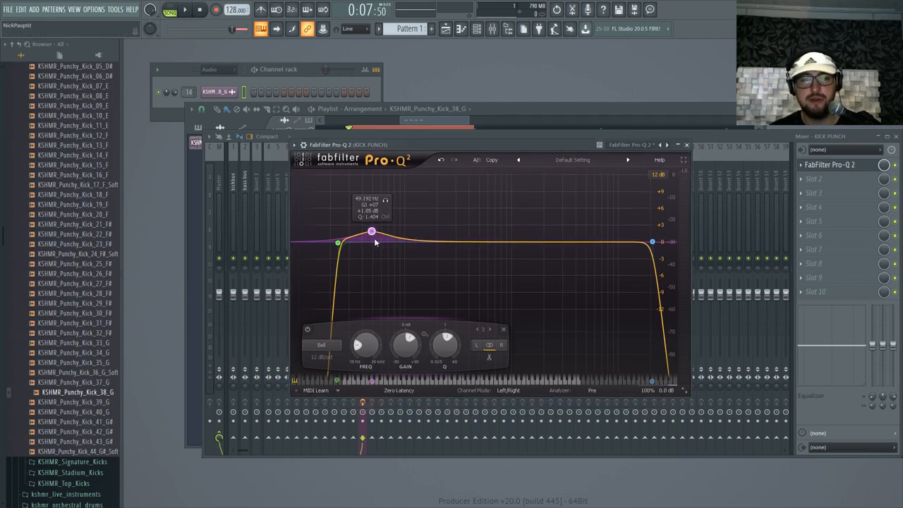
- Raise the low bell to about 2.8 dB at about 48.7 Hz and play the loop with that band soloed
drag(372, 235, 390, 199)
key(space)
click(386, 197)
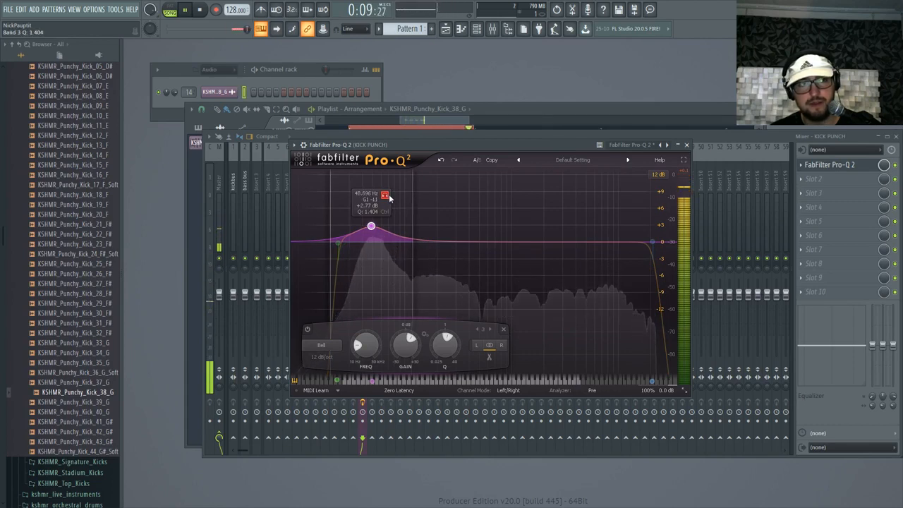
key(space)
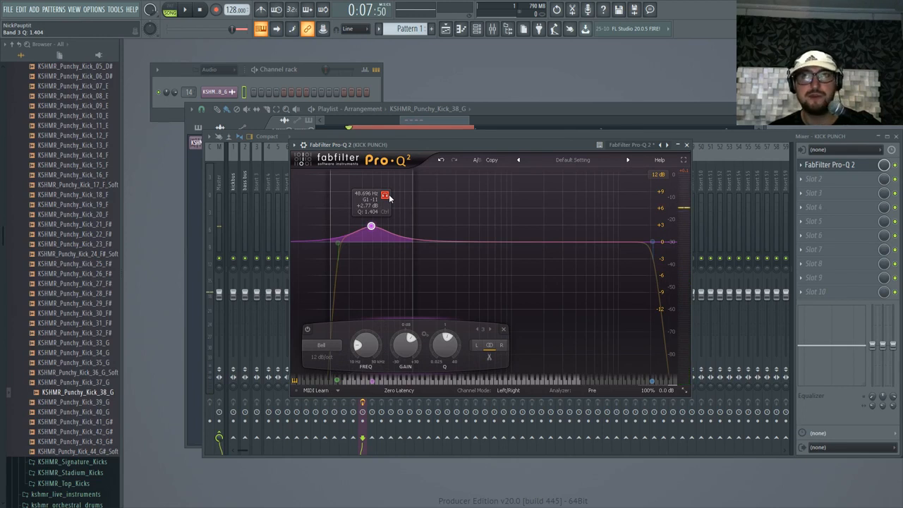
drag(388, 197, 388, 197)
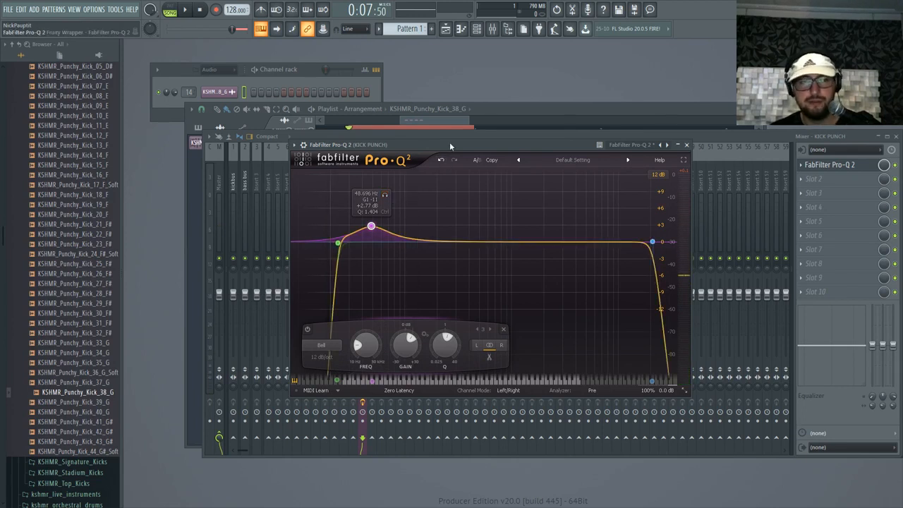
- Add a bell boost of about 3.1 dB at about 2.68 kHz to the kick's EQ and narrow its Q to about 1.4
drag(471, 144, 523, 147)
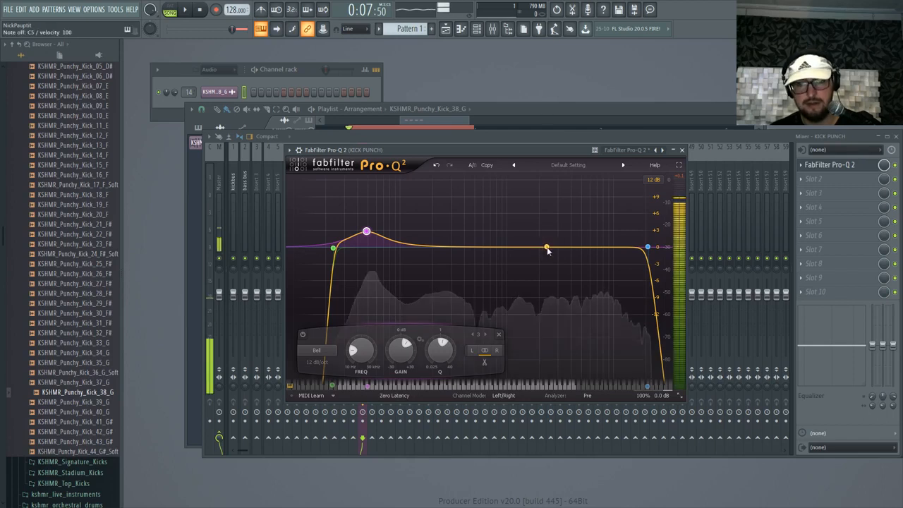
drag(558, 249, 548, 231)
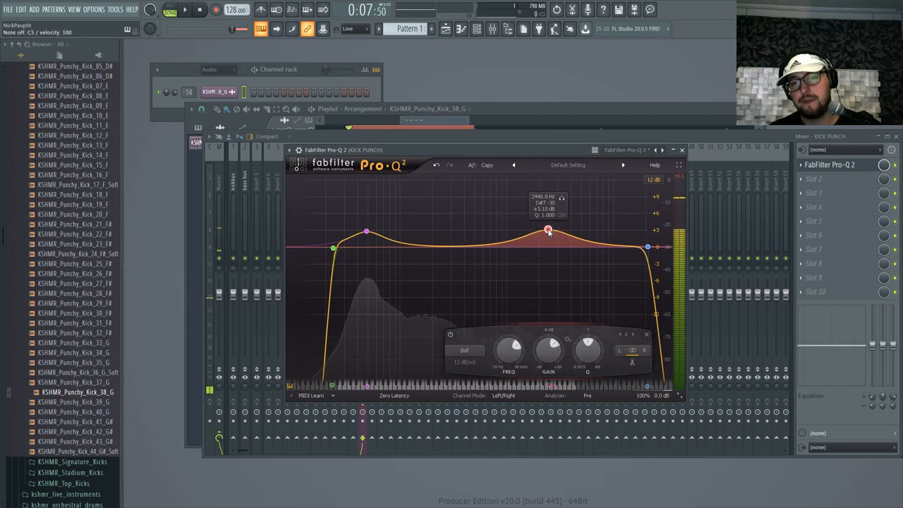
mouse_move(564, 200)
mouse_down()
mouse_move(578, 202)
mouse_move(569, 202)
mouse_up()
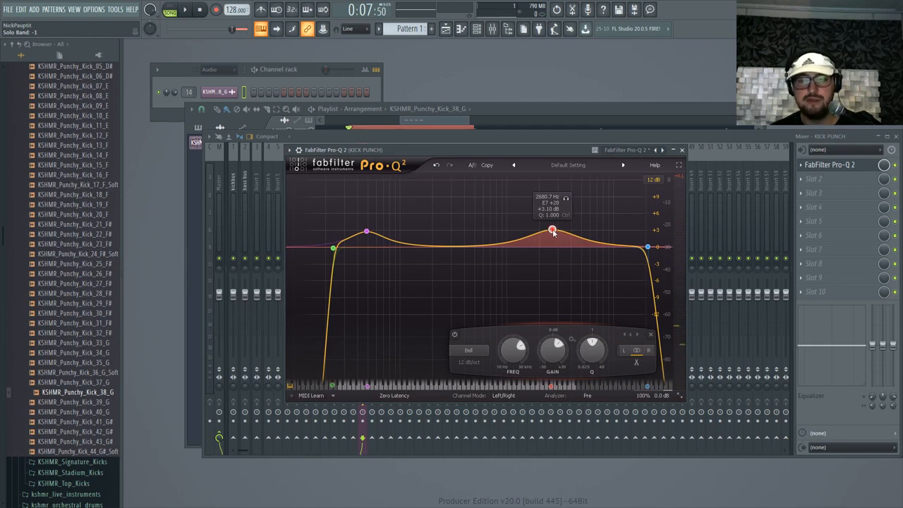
scroll(554, 233, up, 2)
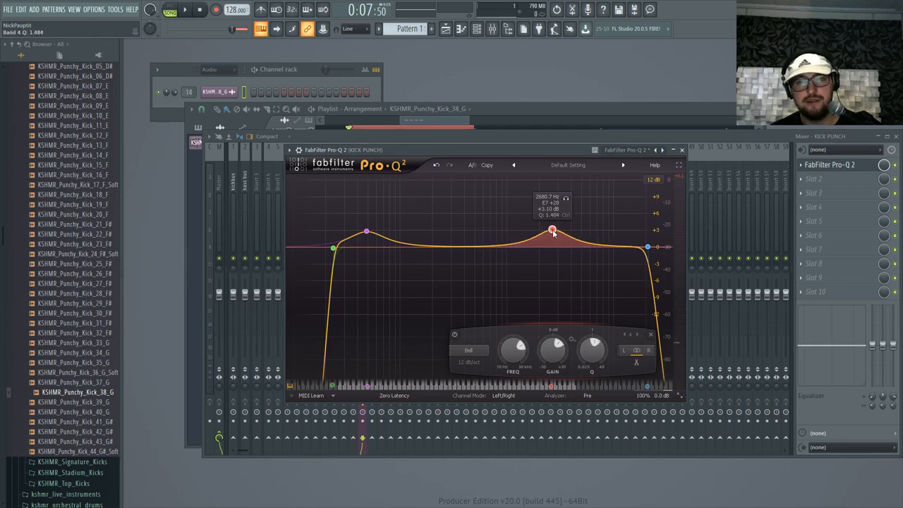
- Move the upper bell to about 2.77 kHz, raise its gain to about 4 dB, and audition the band in solo
drag(555, 233, 502, 235)
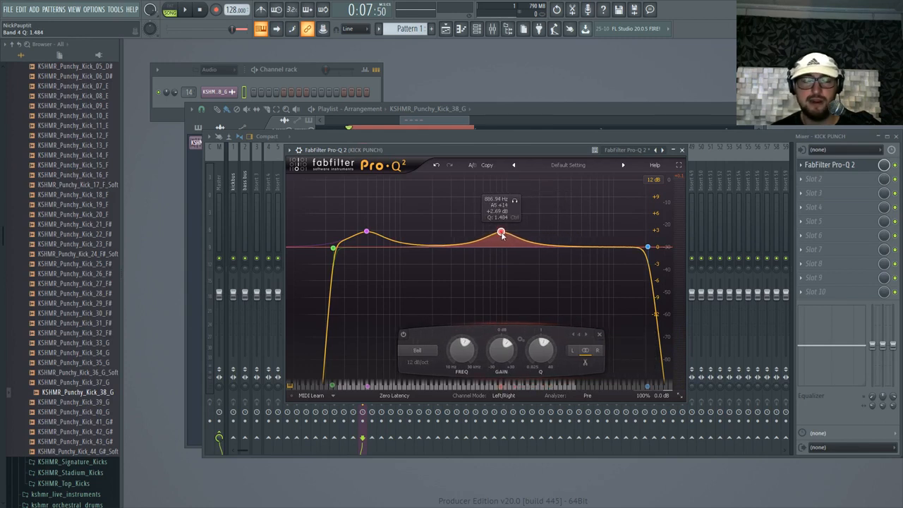
drag(503, 235, 563, 232)
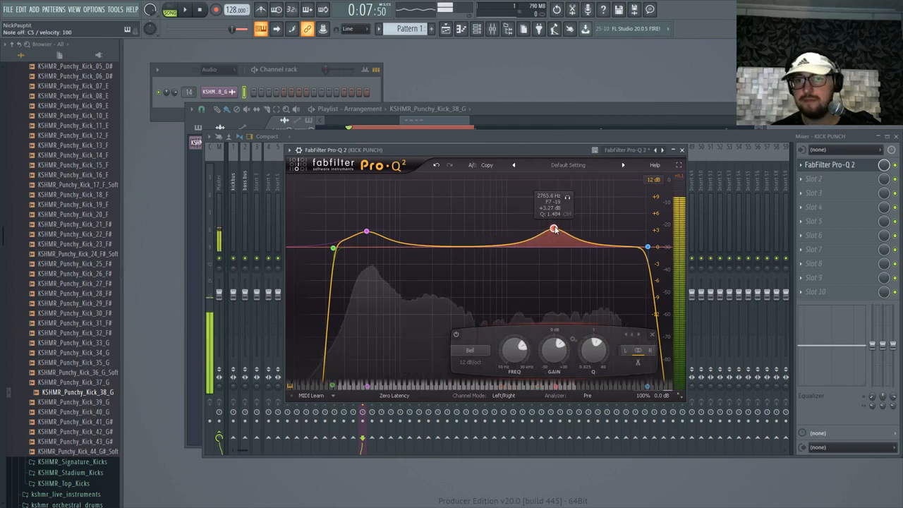
click(569, 198)
drag(569, 201, 555, 225)
click(567, 195)
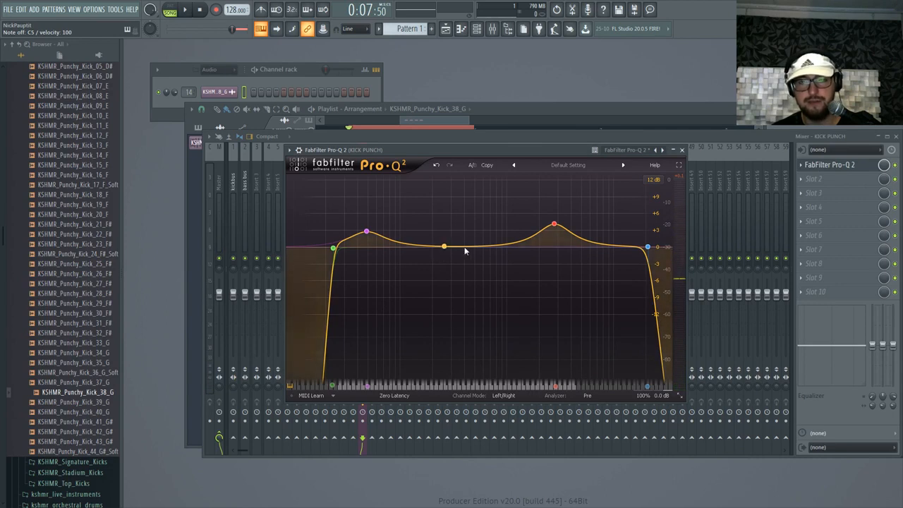
- Add a bell cut of about -3.8 dB at about 196 Hz with Q 2.406, and audition the band in solo
drag(538, 151, 565, 146)
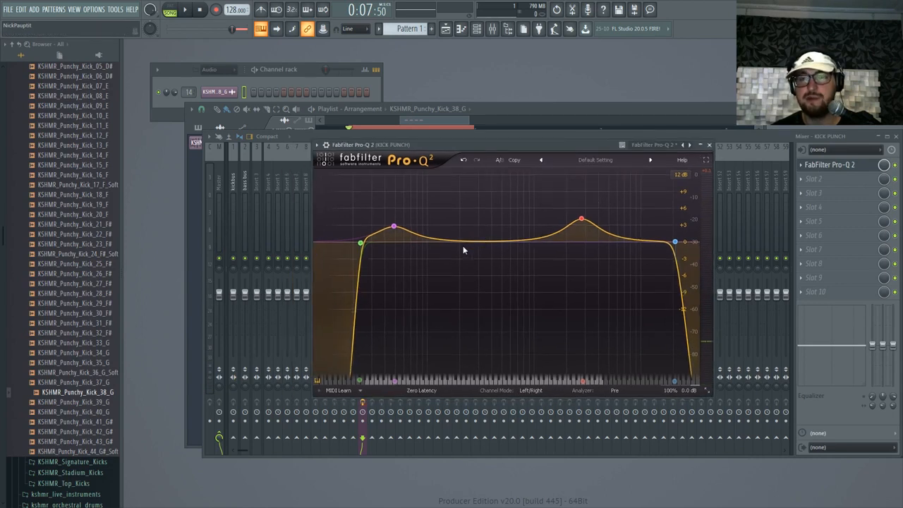
drag(459, 245, 453, 265)
drag(453, 265, 458, 266)
scroll(459, 264, up, 3)
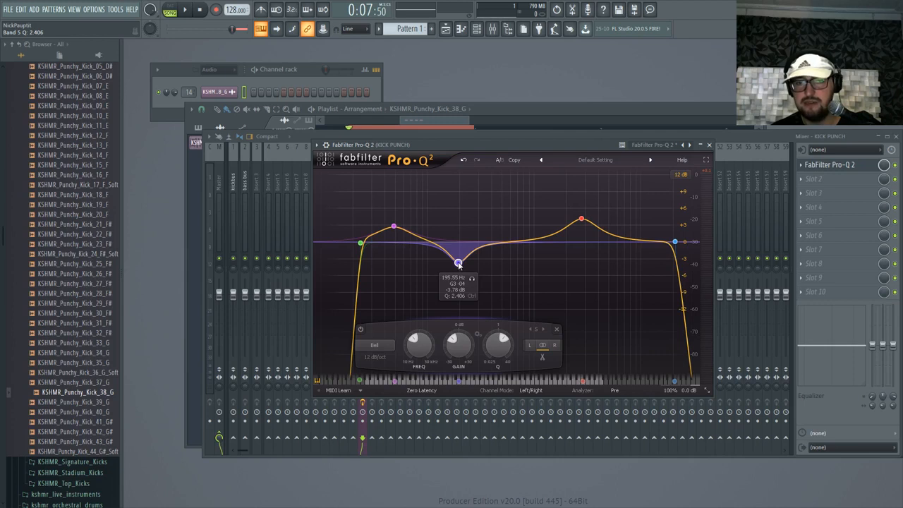
click(472, 280)
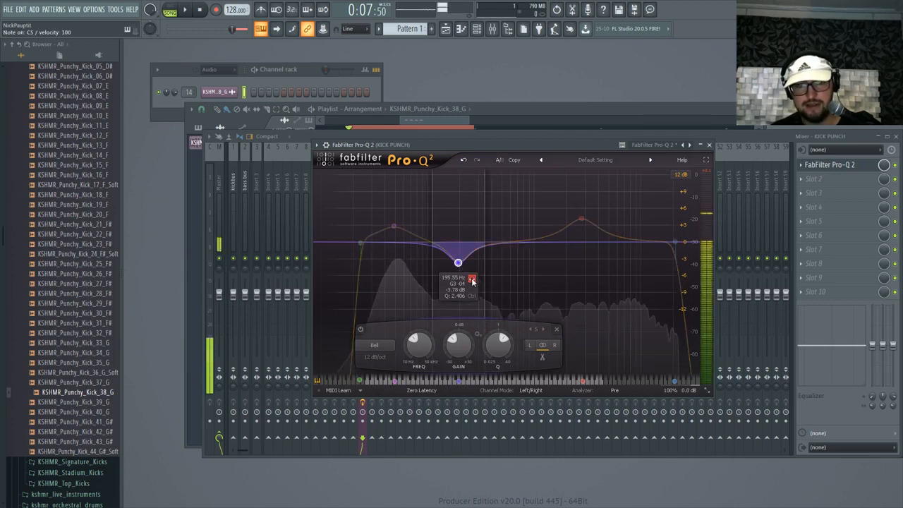
click(472, 279)
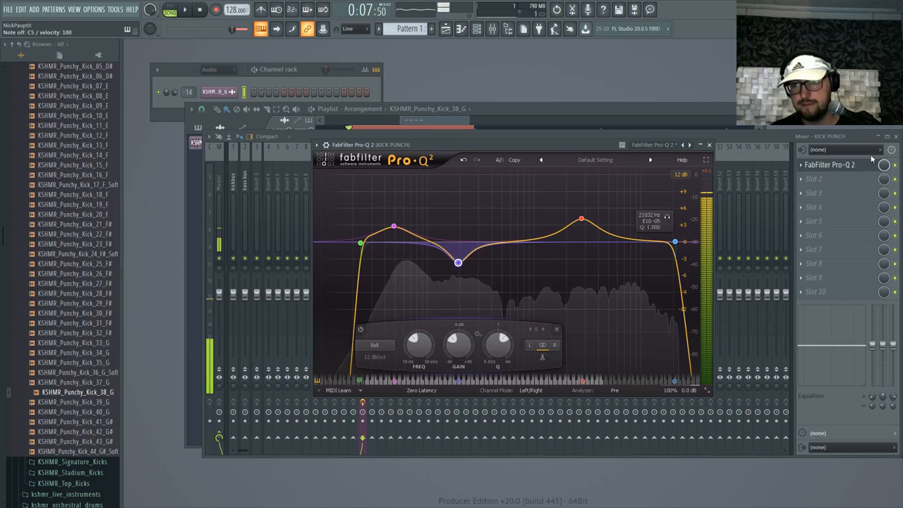
- Compare the kick with and without FabFilter Pro-Q 2, and route the KICK PUNCH track to kickbus only
drag(774, 137, 741, 141)
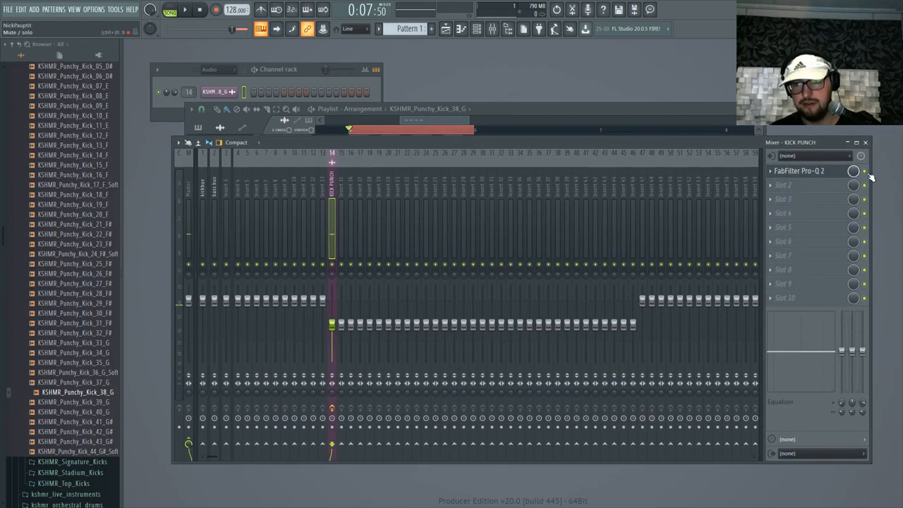
click(864, 171)
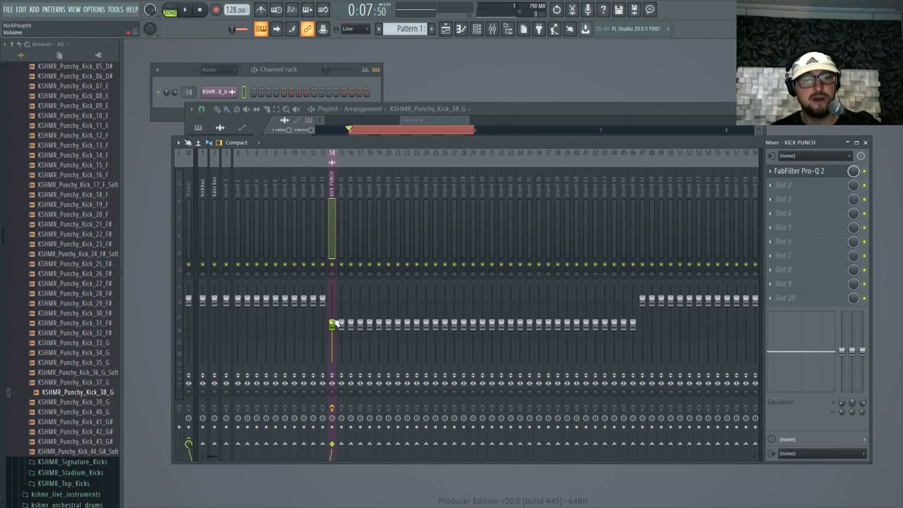
right_click(204, 448)
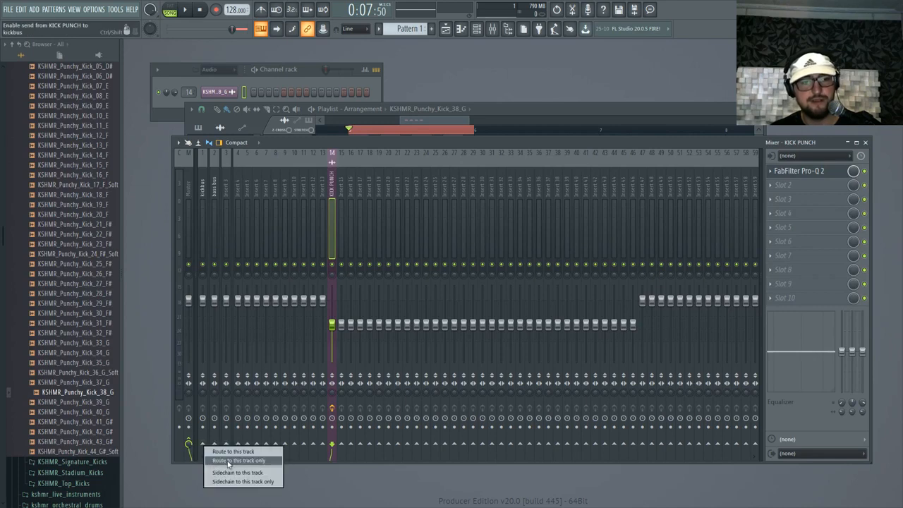
click(228, 460)
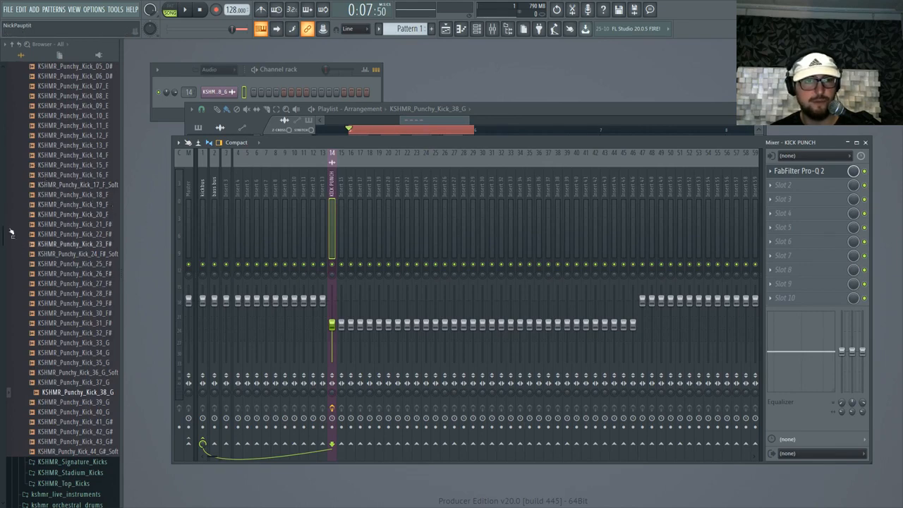
- Open the KSHMR_Big_Kicks sample folder and audition samples KSHMR_Big_Kick_07_E through KSHMR_Big_Kick_10_E
scroll(11, 232, up, 6)
click(64, 194)
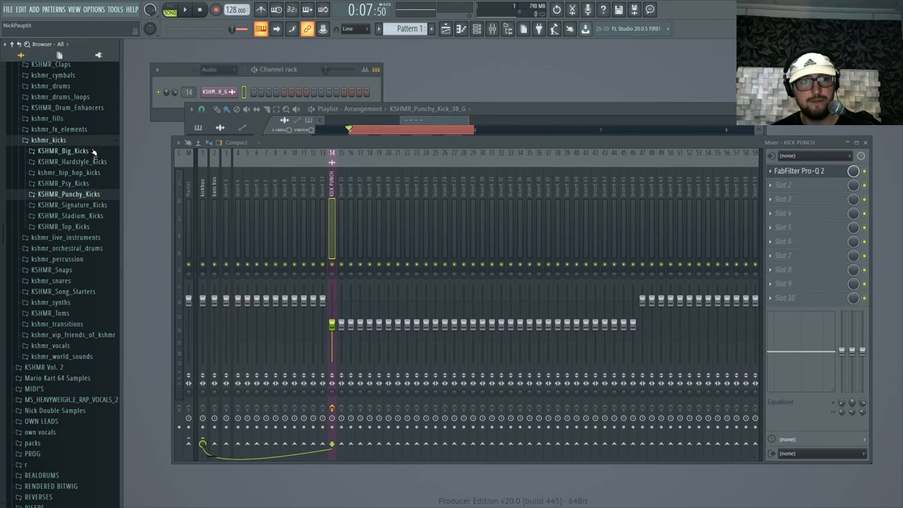
click(93, 151)
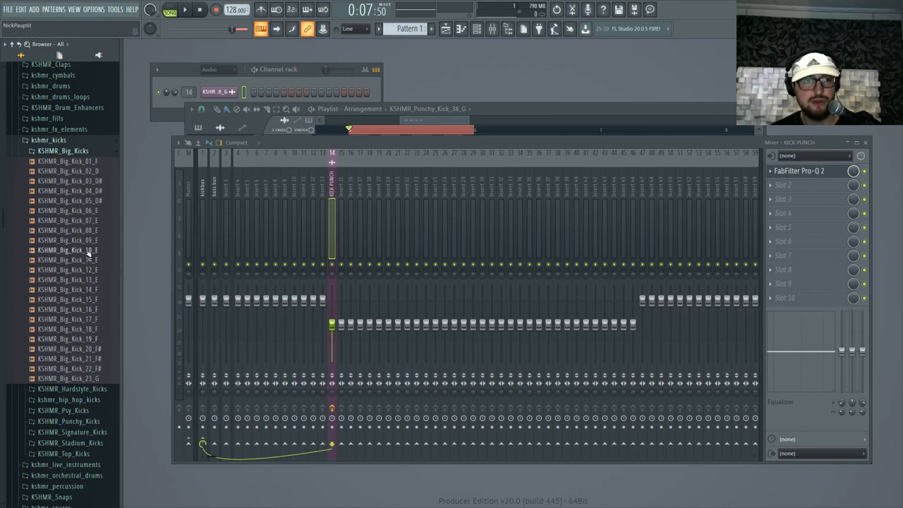
click(83, 223)
click(85, 230)
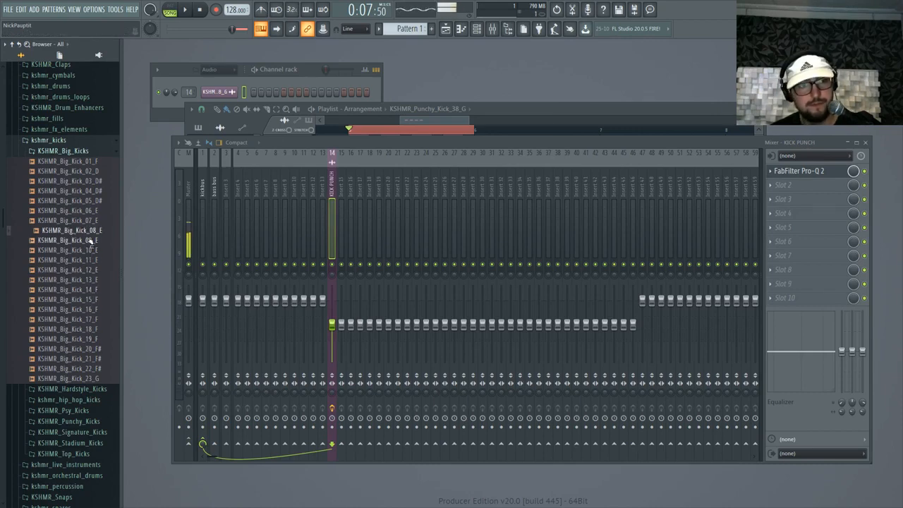
click(90, 241)
click(92, 250)
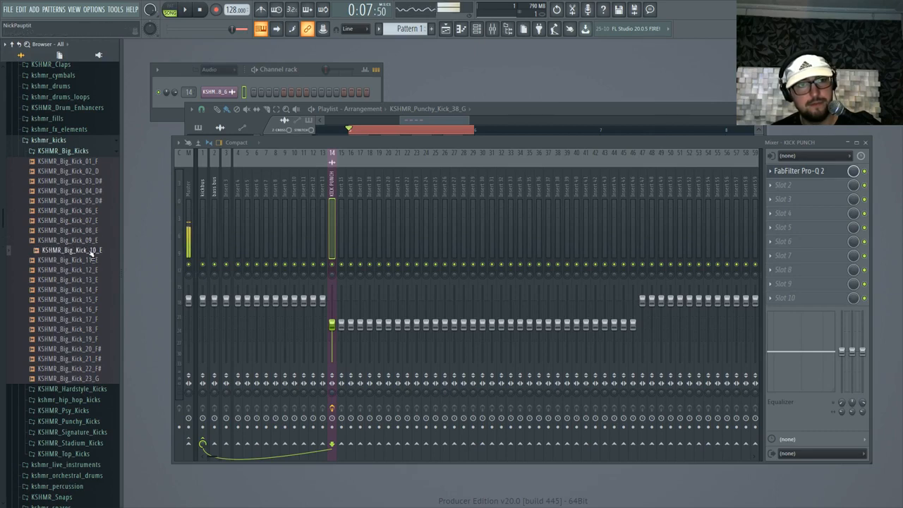
key(Up)
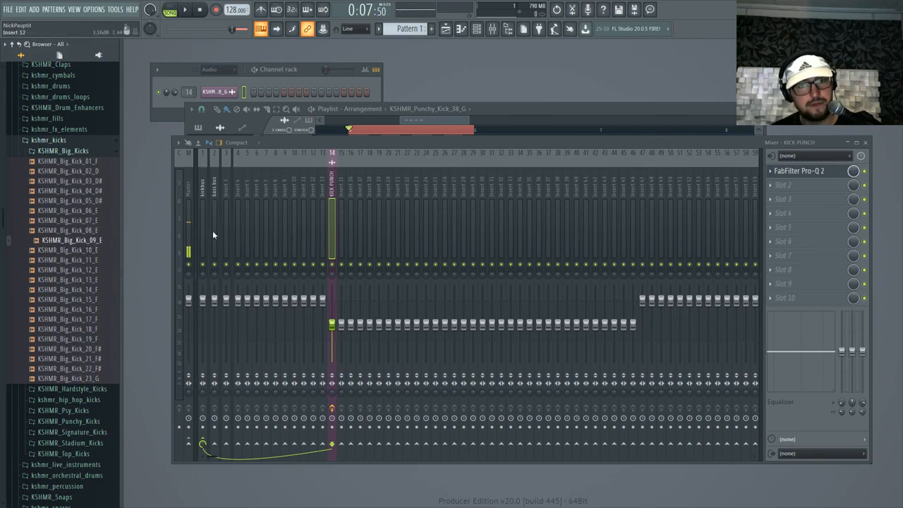
- Place the KSHMR_Big_Kick_09_E sample on playlist Track 2, beneath the first punchy kick clip
key(F5)
click(102, 241)
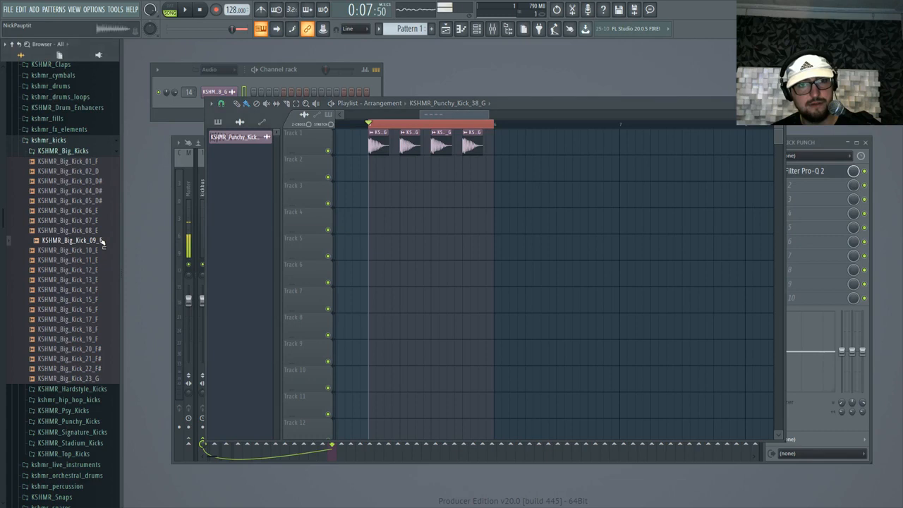
drag(74, 242, 378, 169)
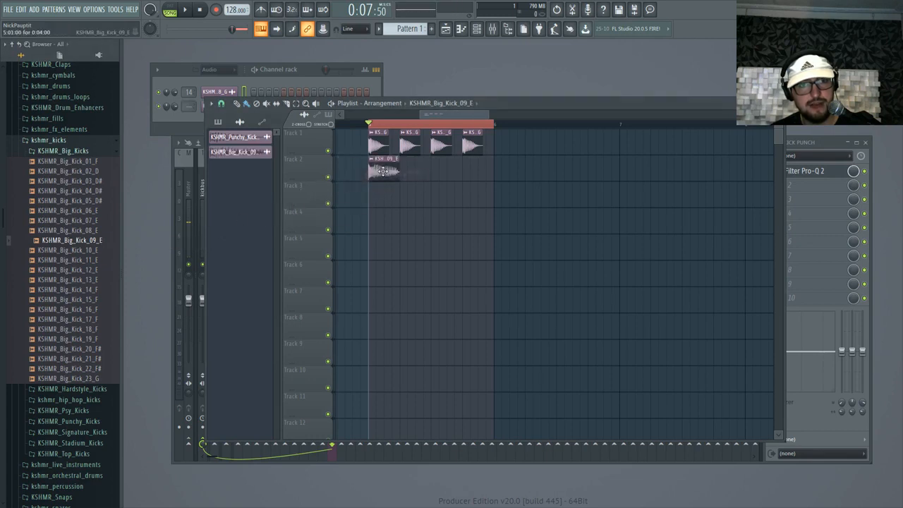
- Raise the time-stretching pitch in the KSHMR_Big_Kick_09_E clip's sample settings and preview the sound
double_click(383, 170)
click(368, 151)
click(357, 180)
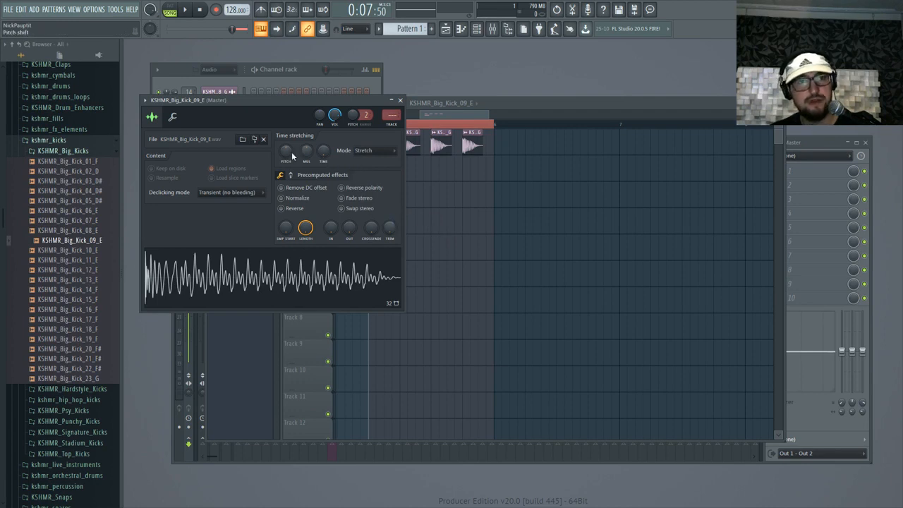
drag(290, 141, 294, 121)
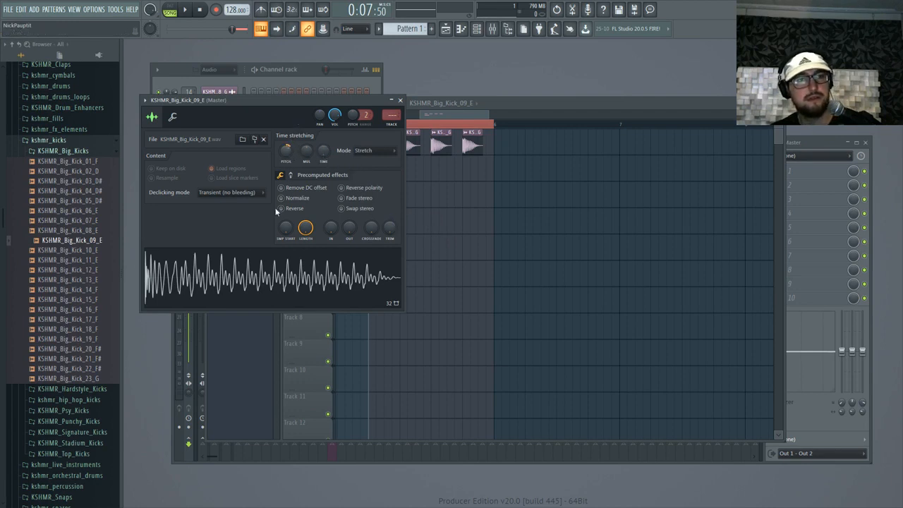
click(269, 280)
click(288, 279)
- Repeat the big kick clip along Track 2 beneath the remaining punchy kick clips
click(418, 170)
drag(412, 167, 481, 170)
- Route the selected KSHMR_Big_Kick_09_E channel to mixer insert 16
click(796, 150)
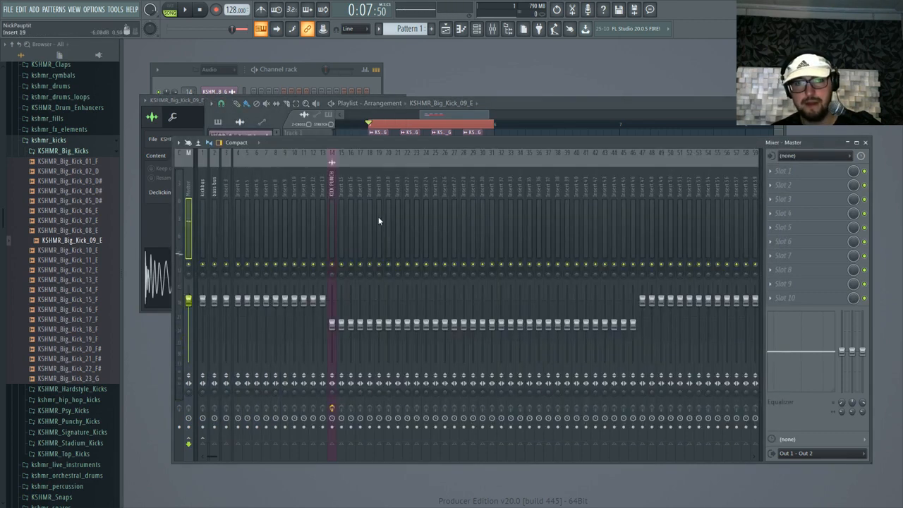
right_click(349, 199)
mouse_move(423, 225)
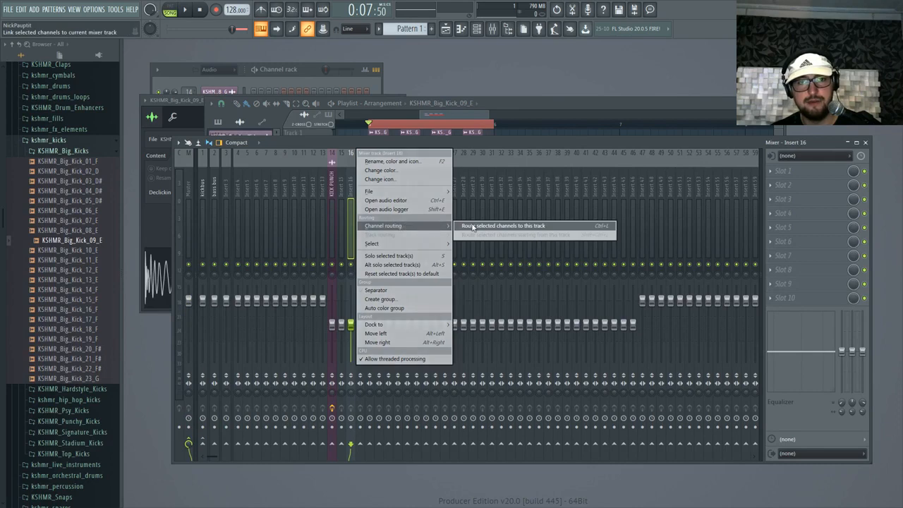
click(472, 227)
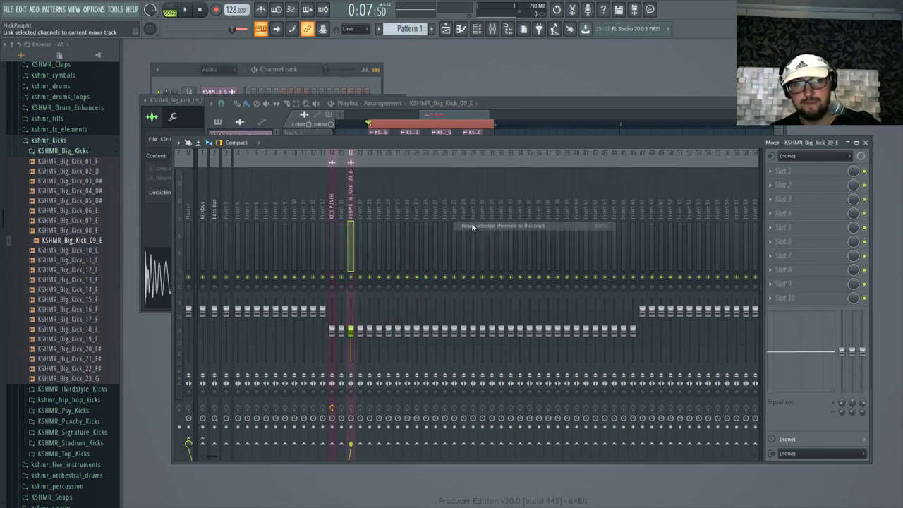
- Rename mixer insert 16 as MID KICK
right_click(351, 201)
click(385, 161)
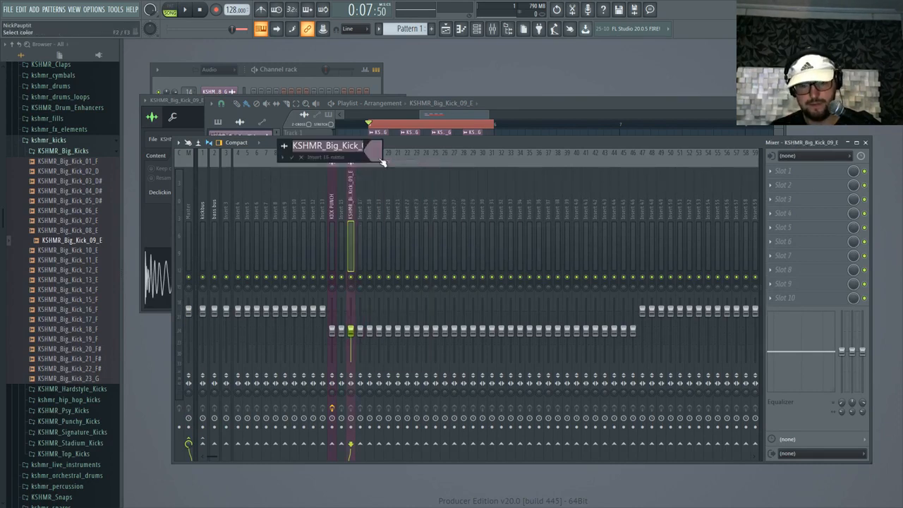
text(MID KICK)
key(Return)
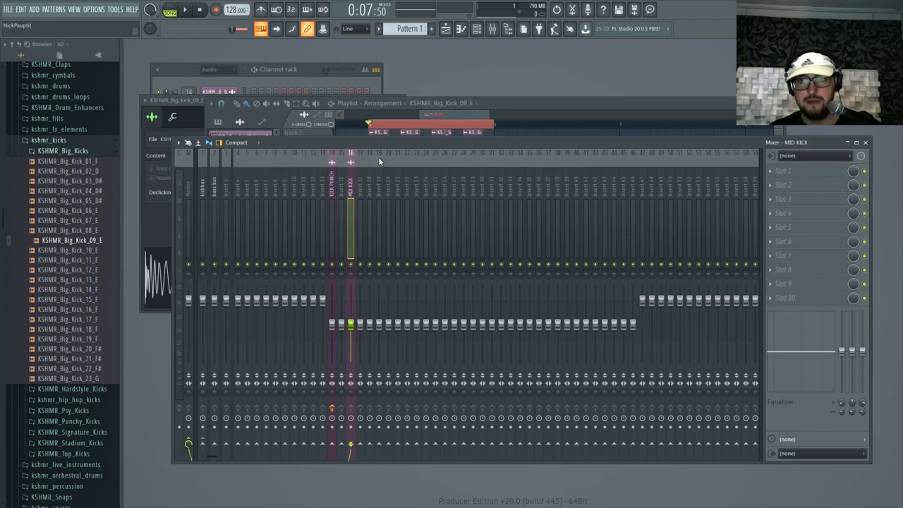
- Load FabFilter Pro-Q 2 on the MID KICK track and add a low cut at 120 Hz with a 72 dB/oct slope
click(786, 172)
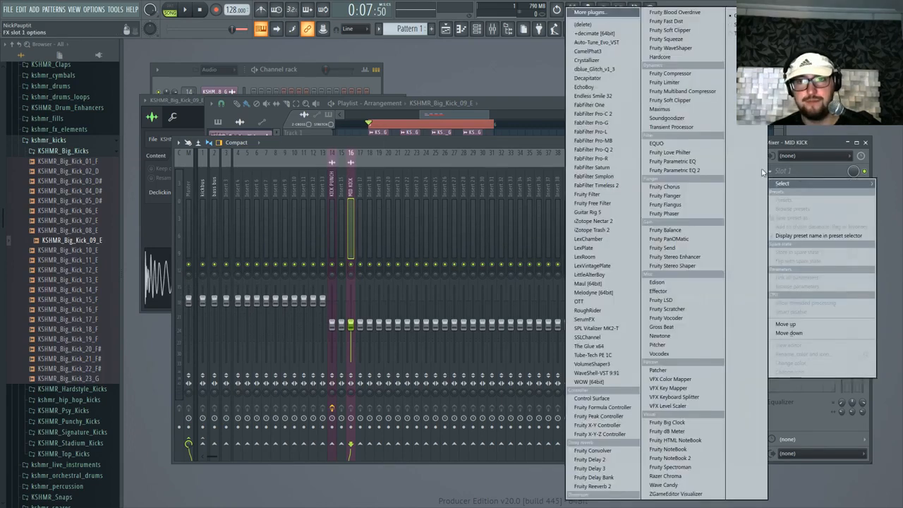
click(618, 151)
double_click(170, 209)
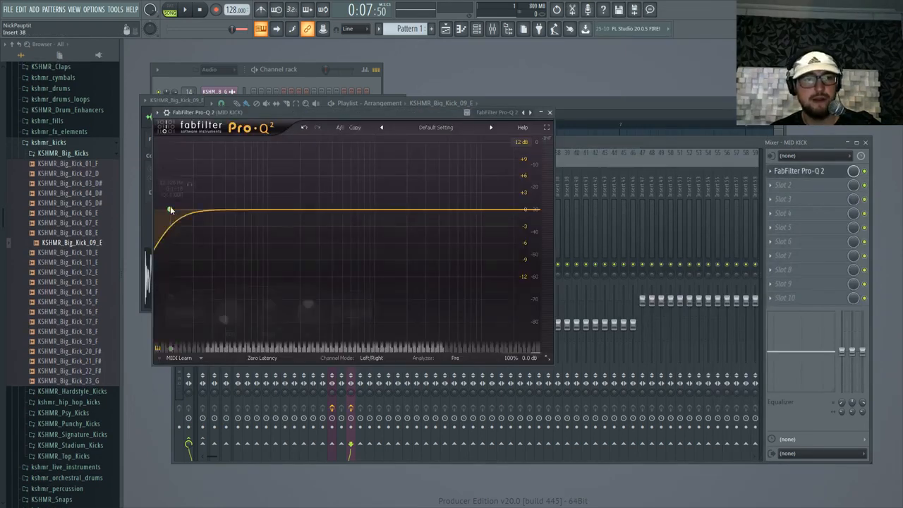
scroll(170, 209, up, 4)
double_click(171, 183)
text(120)
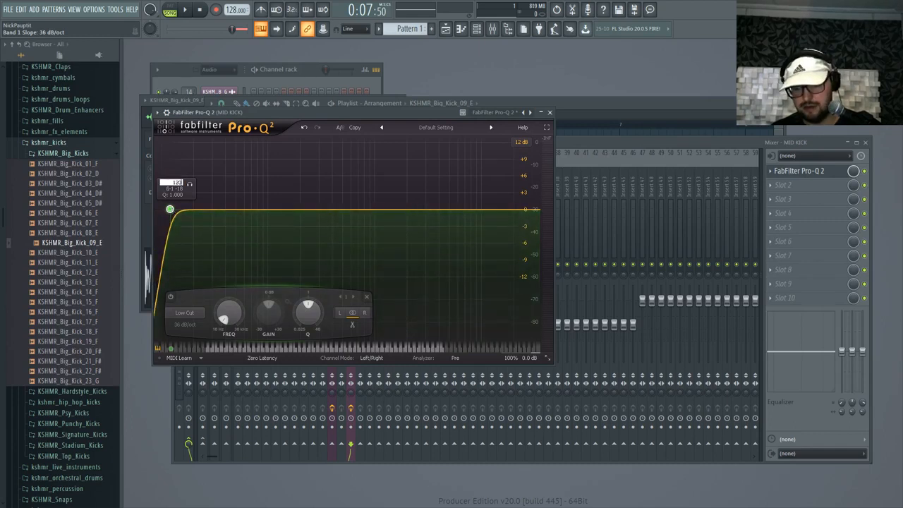
key(Return)
key(space)
scroll(276, 210, up, 2)
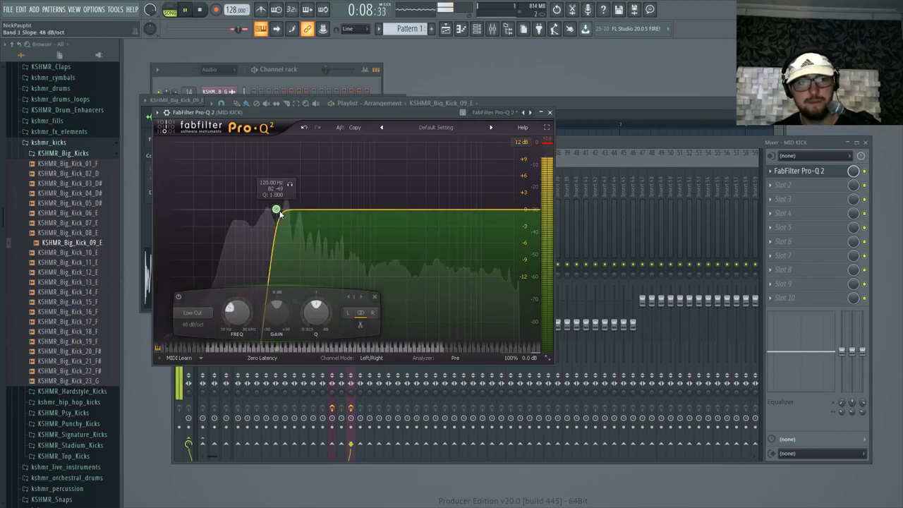
key(space)
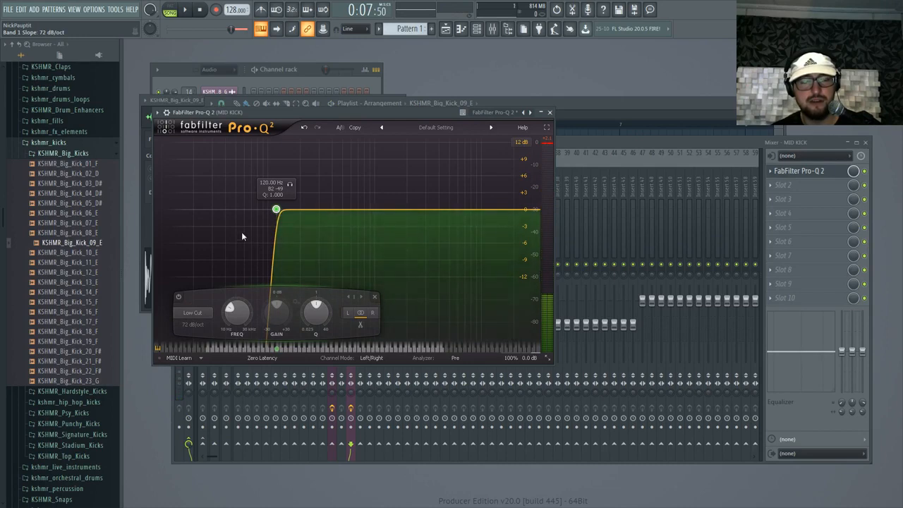
- Add a 48 dB/oct high cut to the MID KICK EQ and lower it to about 487 Hz during playback
click(525, 209)
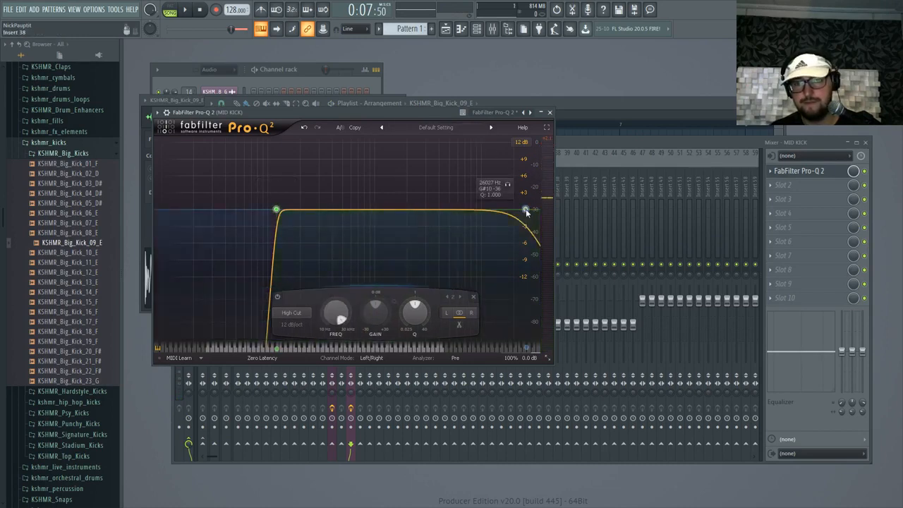
key(space)
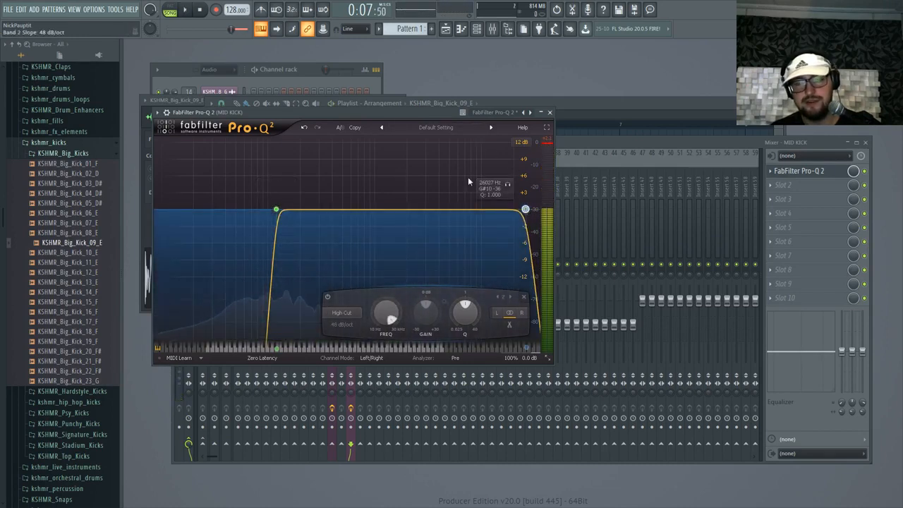
drag(412, 113, 451, 174)
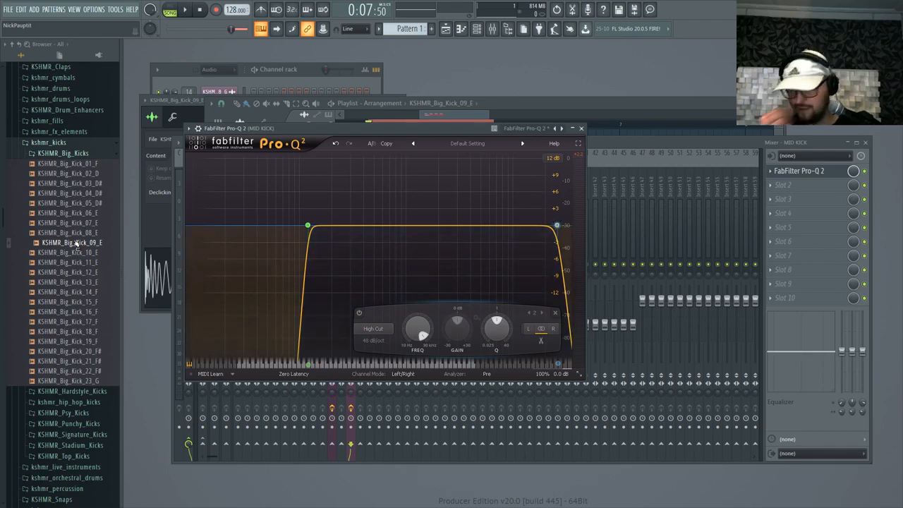
drag(433, 131, 649, 141)
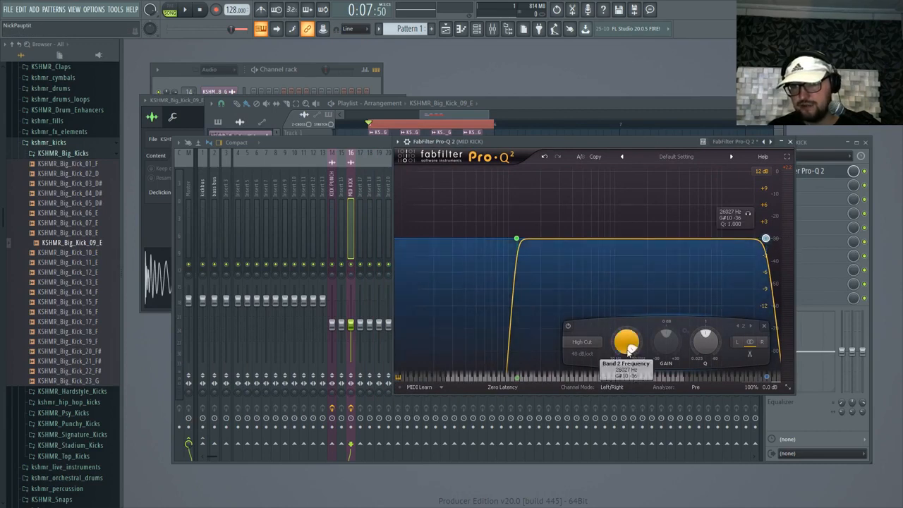
drag(629, 348, 625, 430)
key(space)
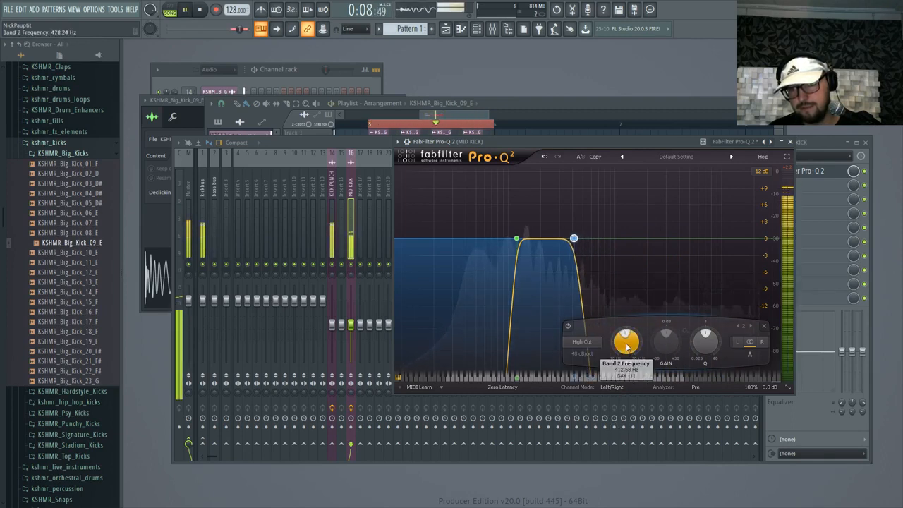
mouse_move(627, 349)
mouse_down()
mouse_move(624, 359)
mouse_move(623, 350)
mouse_up()
key(space)
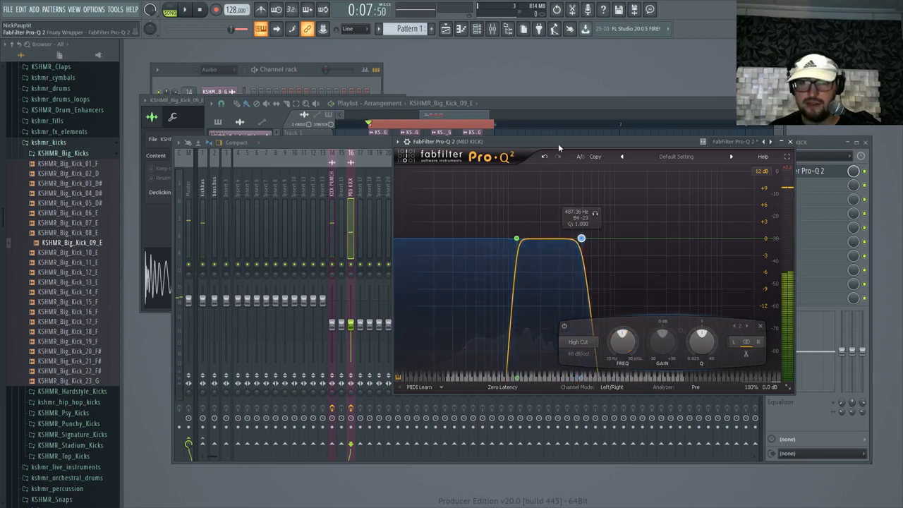
- Nudge the MID KICK high cut slightly lower in frequency and preview the layered kick
drag(558, 144, 459, 133)
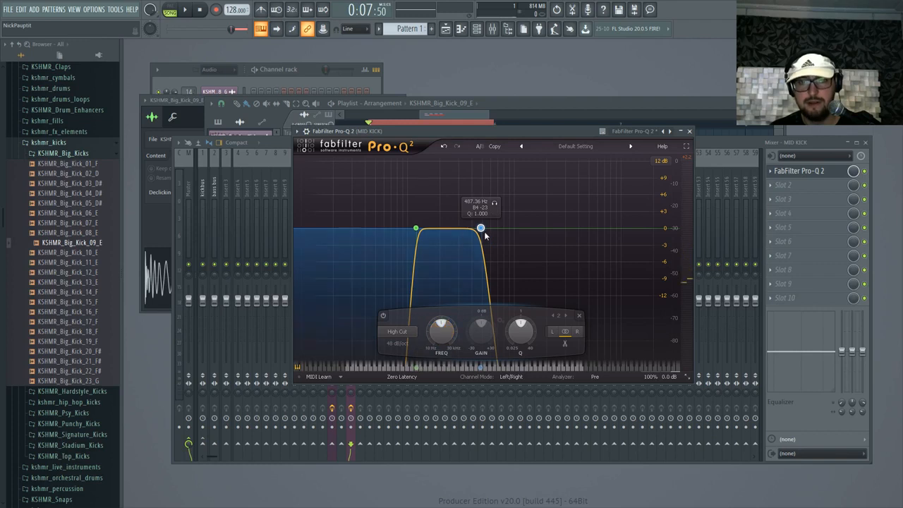
mouse_move(480, 228)
mouse_down()
mouse_move(462, 231)
mouse_move(493, 230)
mouse_move(472, 229)
mouse_up()
key(space)
key(space)
key(space)
- Lower the MID KICK track's volume fader slightly and play the arrangement to check the balance
click(705, 153)
key(space)
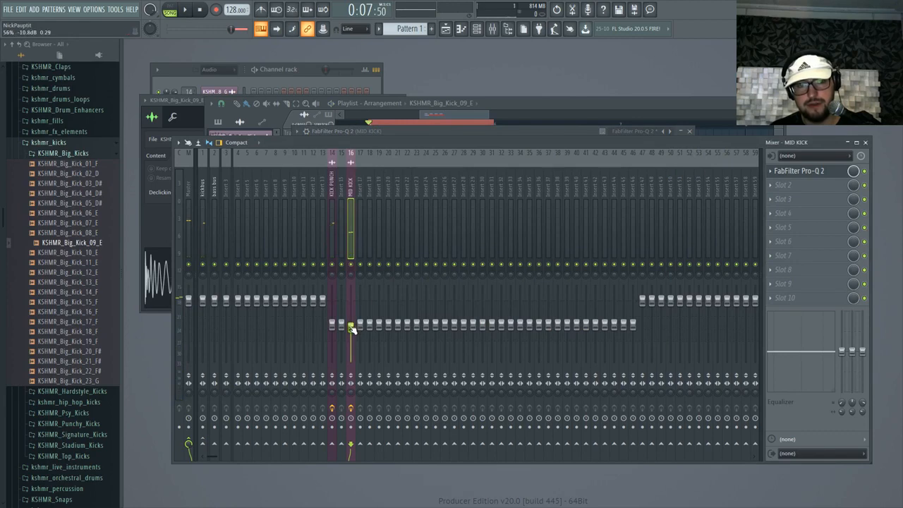
drag(351, 340, 352, 342)
key(space)
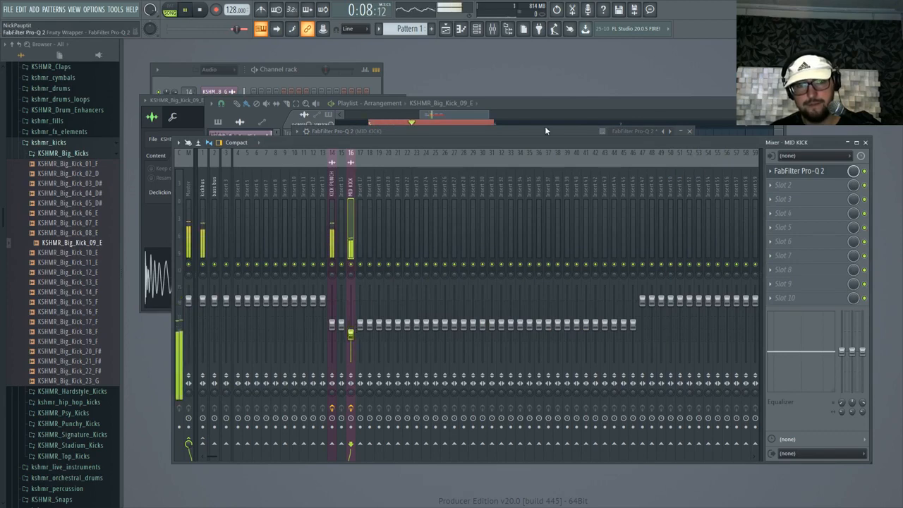
- Stop playback and route the MID KICK track only to the bass bus
drag(529, 142, 559, 119)
key(space)
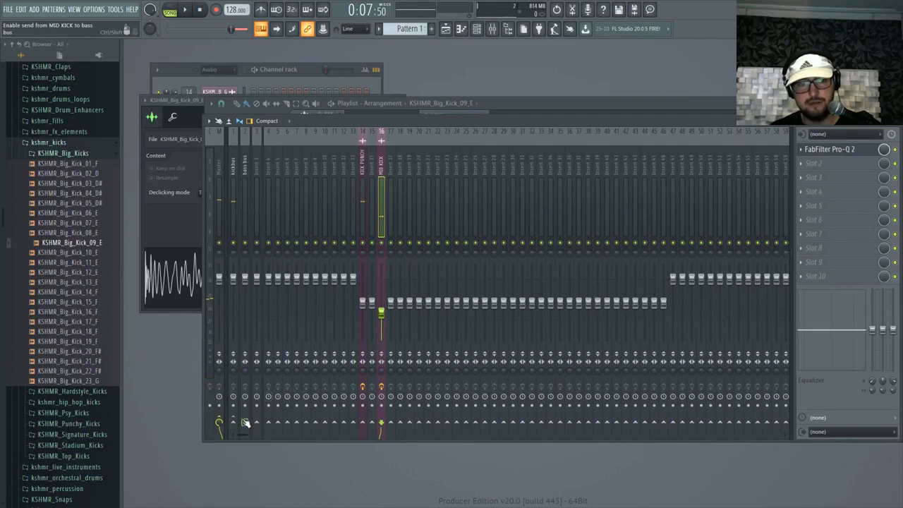
right_click(245, 421)
click(268, 434)
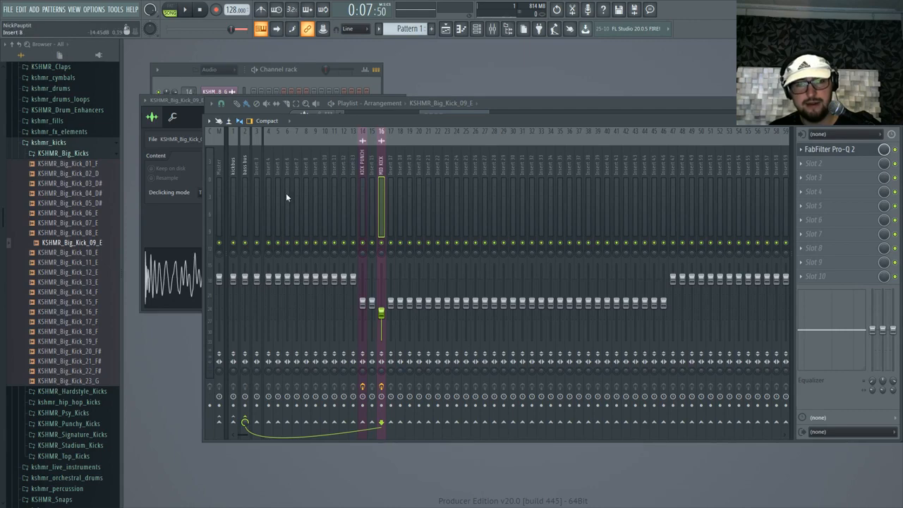
- Load VolumeShaper3 in slot 10 of the bass bus with the Sidechain Full 2 preset and lengthen its ducking curve
click(244, 164)
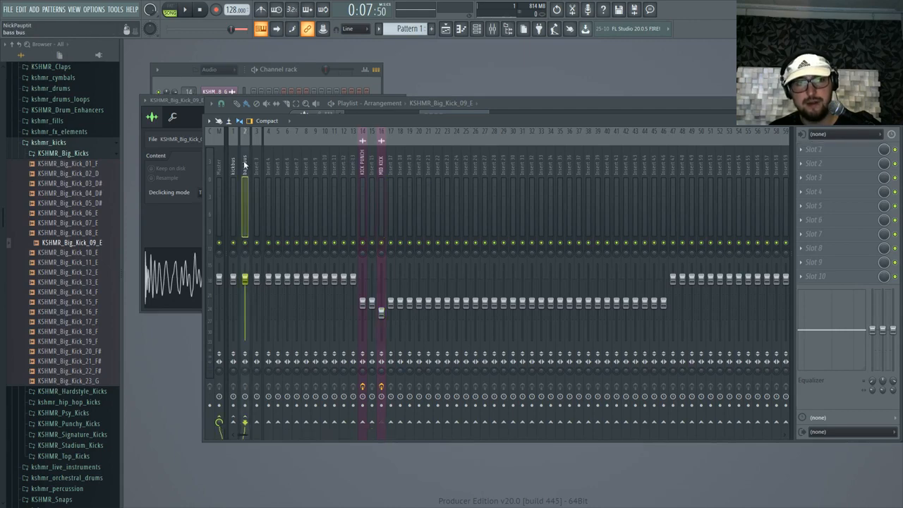
click(814, 276)
click(633, 365)
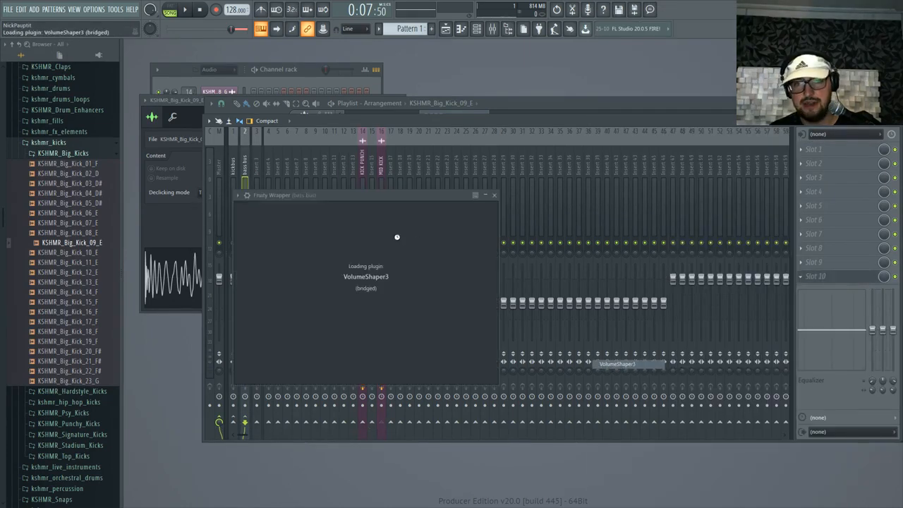
click(281, 191)
mouse_move(294, 219)
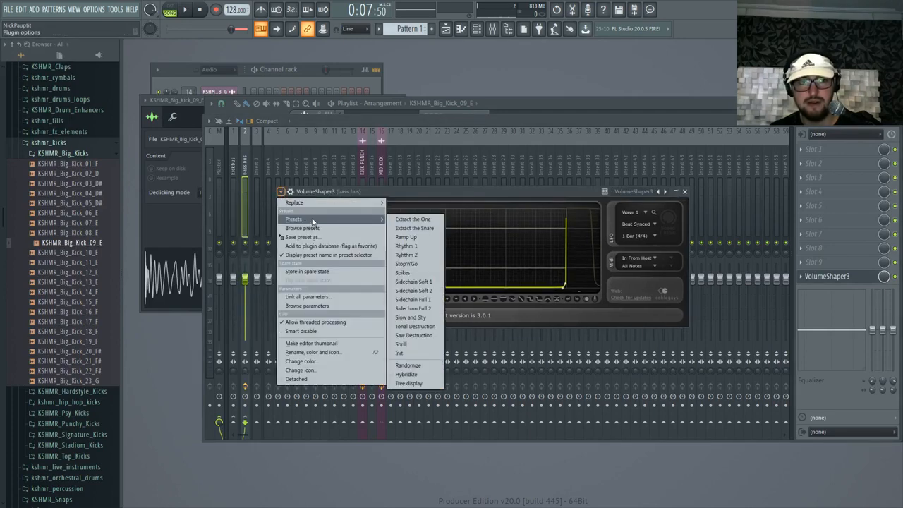
click(416, 312)
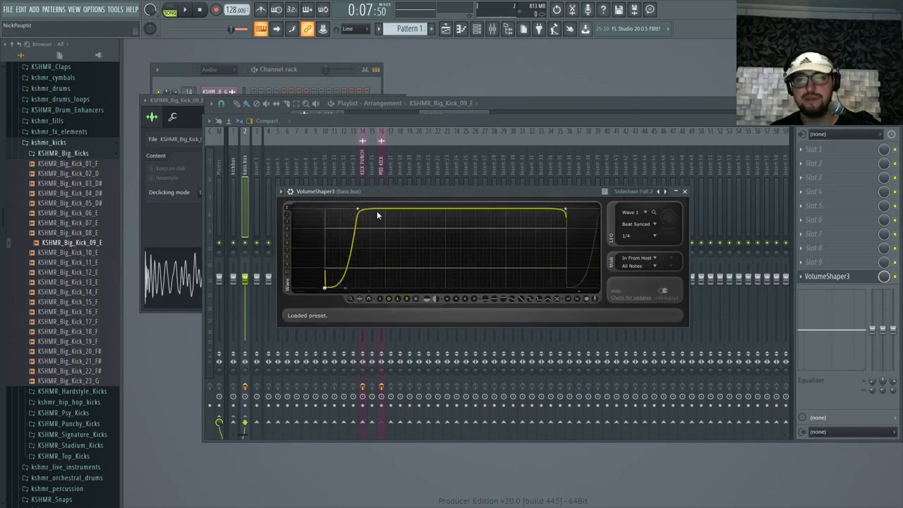
drag(358, 212, 391, 210)
- Insert a new playlist track at Track 1 and move the first punchy kick clip up onto it
key(F5)
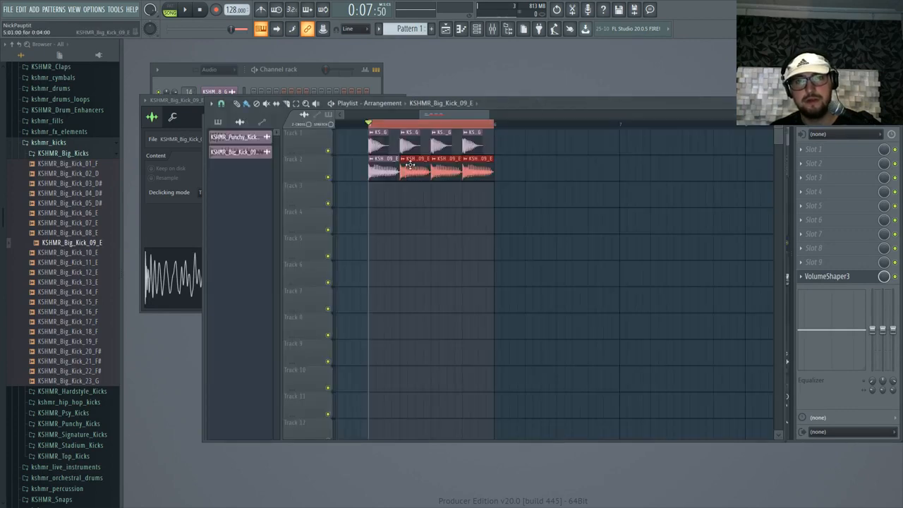
scroll(379, 173, up, 6)
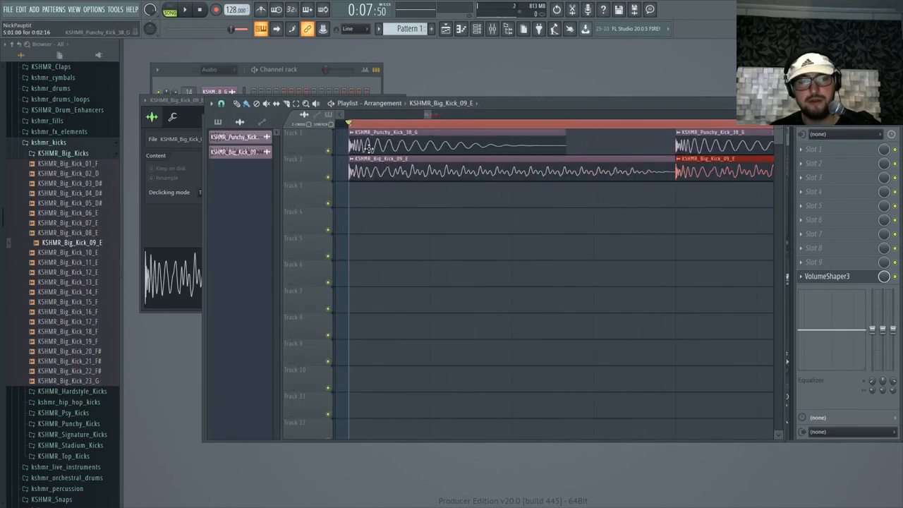
scroll(433, 145, down, 4)
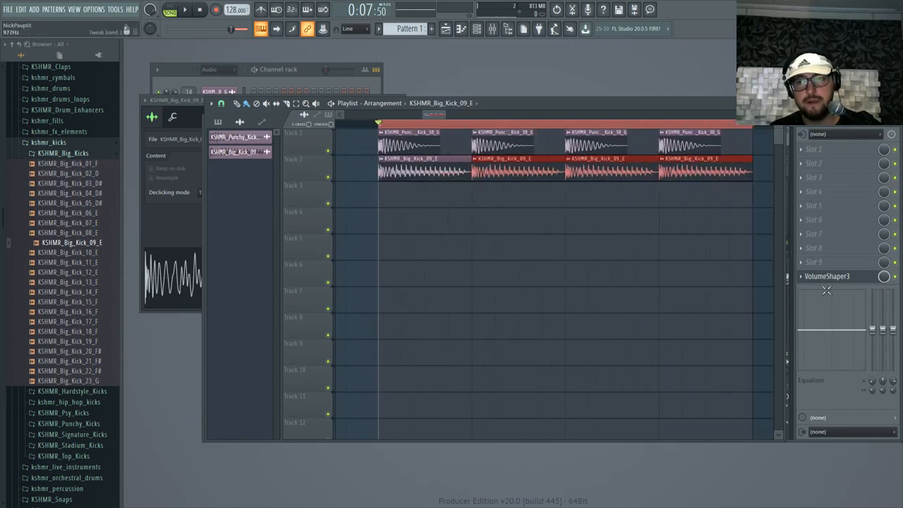
scroll(393, 162, up, 2)
right_click(304, 143)
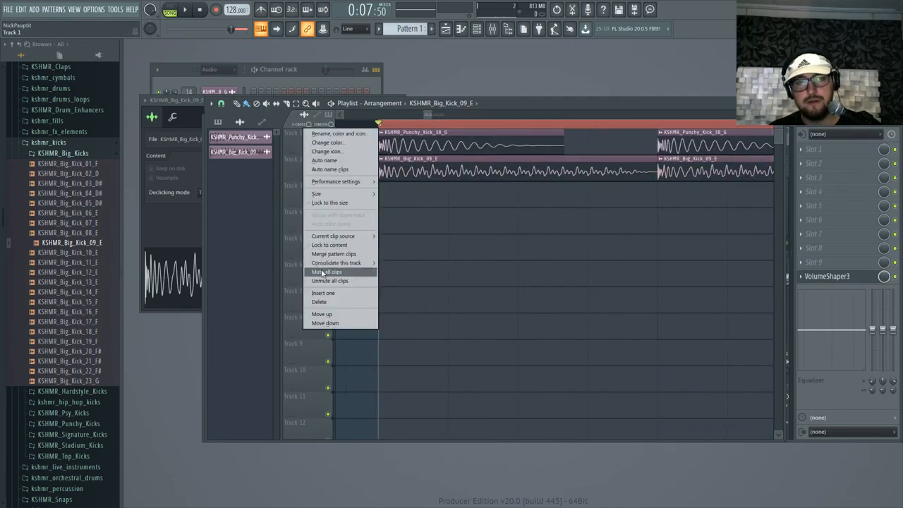
click(324, 294)
drag(406, 158, 406, 133)
- Create a volume automation clip for the first punchy kick and place it beneath the kick on Track 2
click(385, 135)
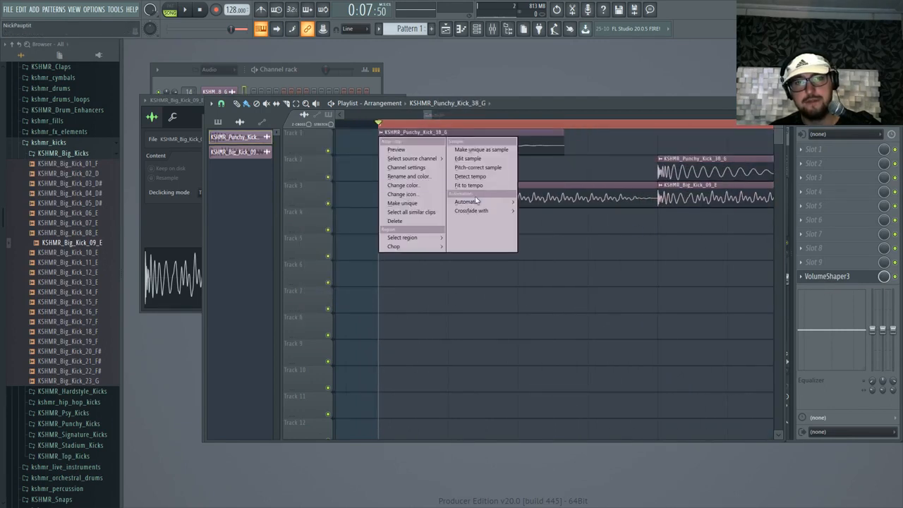
click(535, 211)
drag(424, 134, 432, 171)
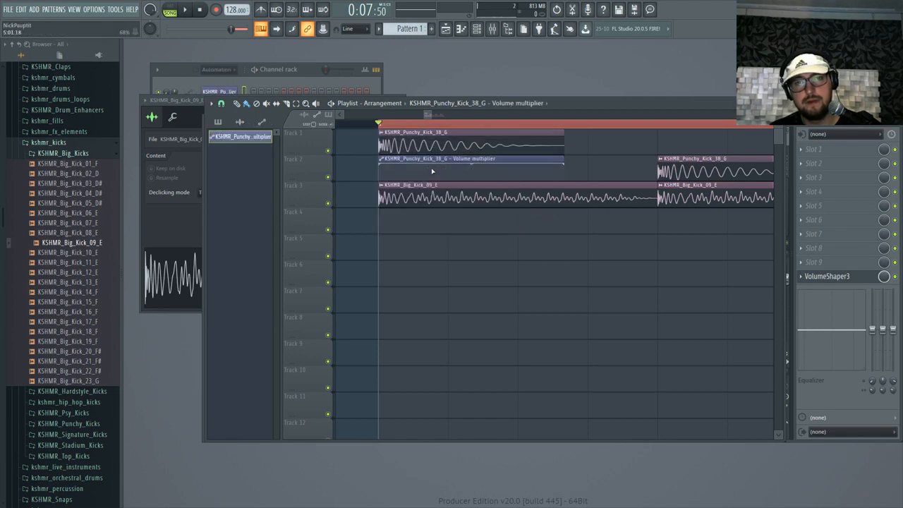
- Shape the punchy kick's volume automation to hold full level and fade to 0% at 5:03:00
right_click(485, 172)
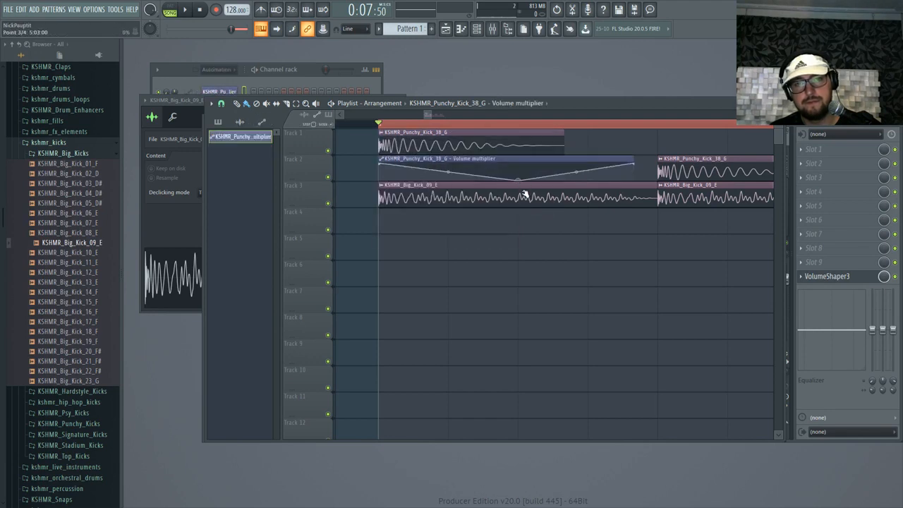
right_click(459, 168)
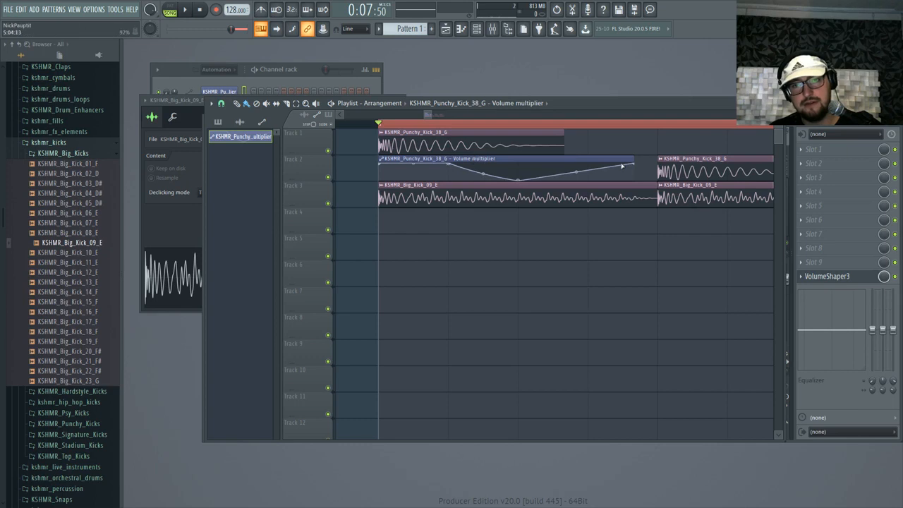
drag(636, 165, 513, 203)
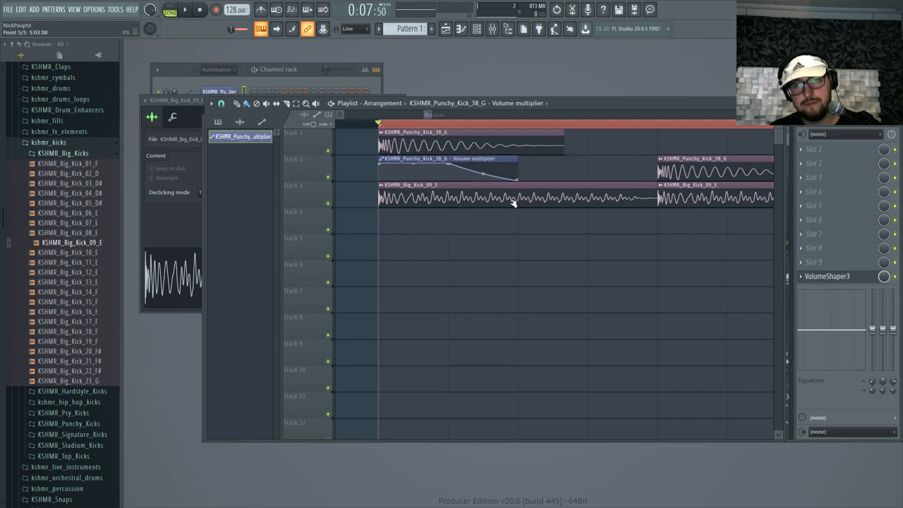
- Trim the tail of the punchy kick clip on Track 1 and delete the remaining punchy kick clips on Track 2
scroll(428, 180, down, 2)
scroll(435, 161, up, 3)
drag(507, 142, 481, 137)
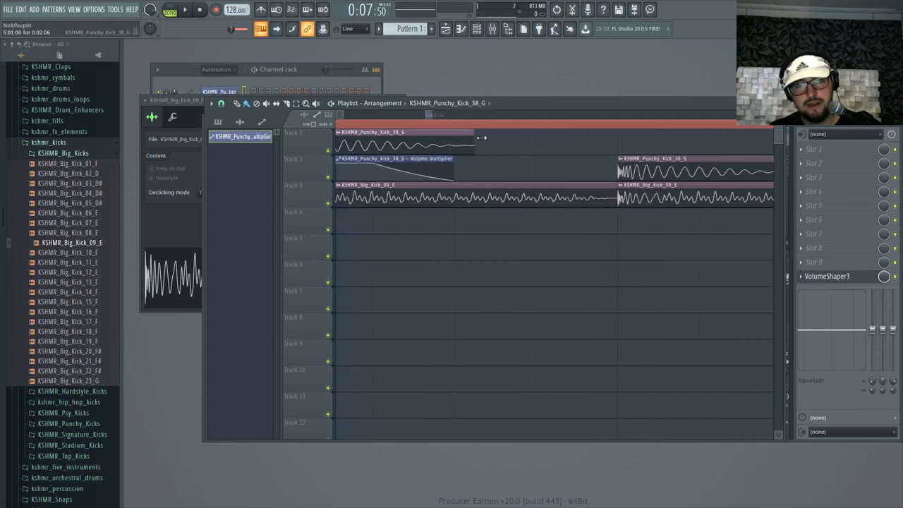
scroll(452, 141, down, 5)
right_click(439, 168)
scroll(414, 165, up, 3)
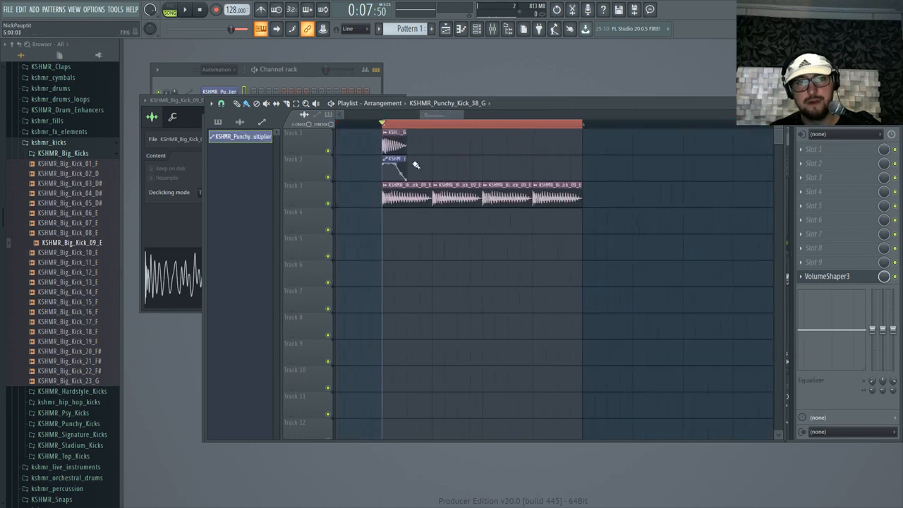
- Overlay the volume automation on the Track 1 punchy kick and repeat the pair above the other big kick clips
mouse_move(419, 159)
mouse_down()
mouse_move(420, 133)
mouse_move(522, 133)
mouse_up()
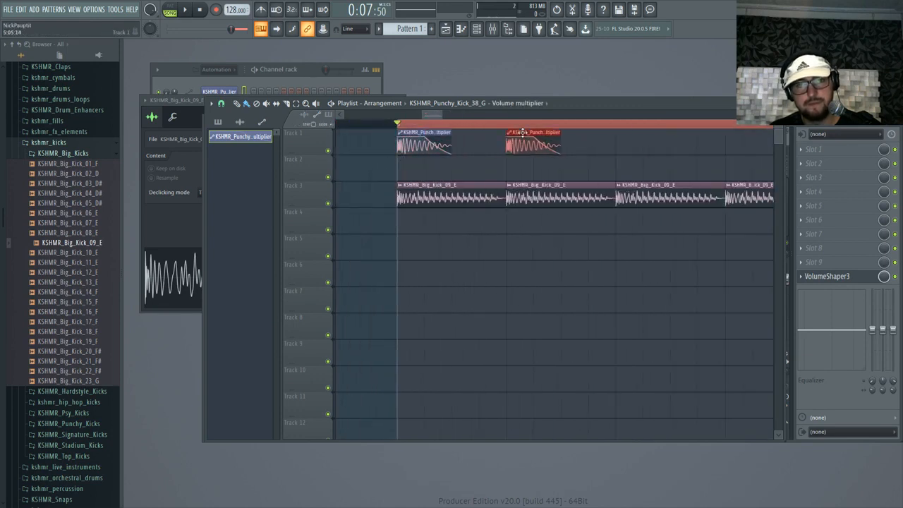
key(ctrl+b)
key(ctrl+b)
scroll(417, 146, down, 3)
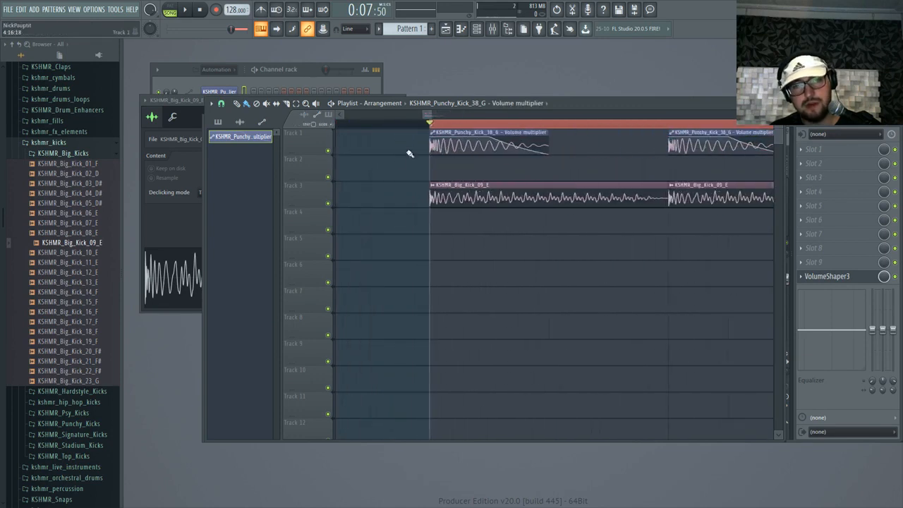
- Reshape the bass bus VolumeShaper3 curve with a later, slower rise to full level and a steep drop at its end
scroll(433, 155, down, 4)
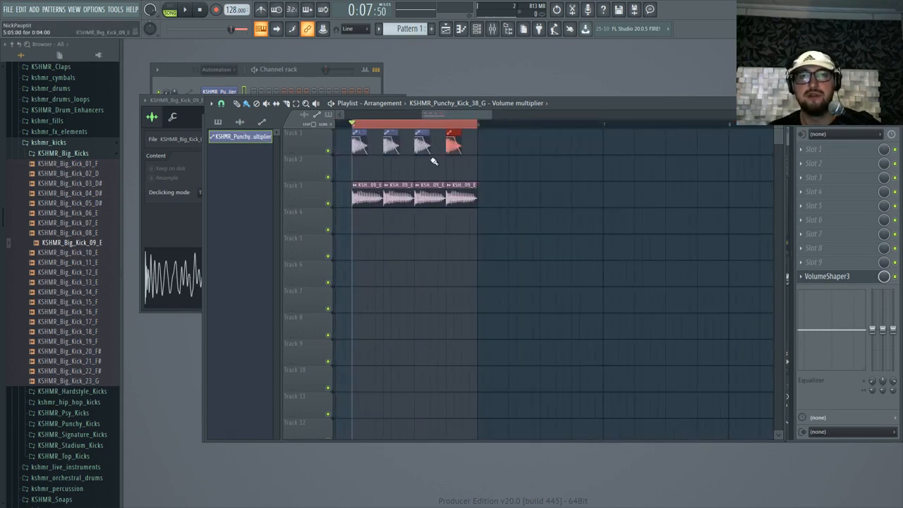
click(856, 277)
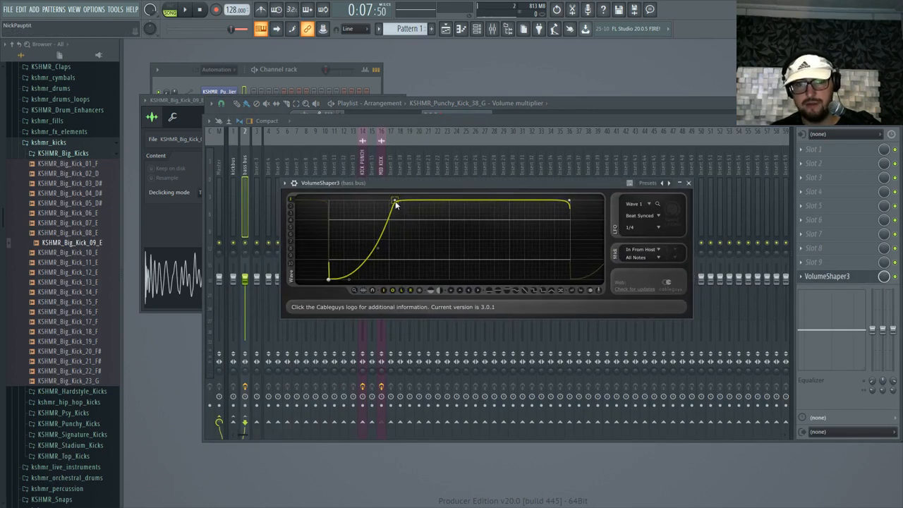
drag(395, 201, 410, 201)
drag(380, 249, 383, 261)
drag(571, 202, 568, 202)
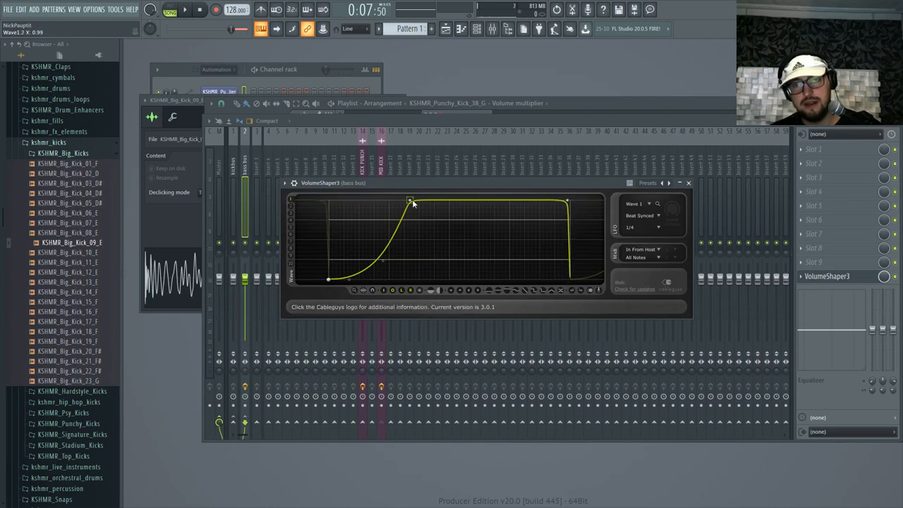
- Play the kick loop and compare the sound with VolumeShaper3 on the bass bus switched off and on
click(578, 102)
key(space)
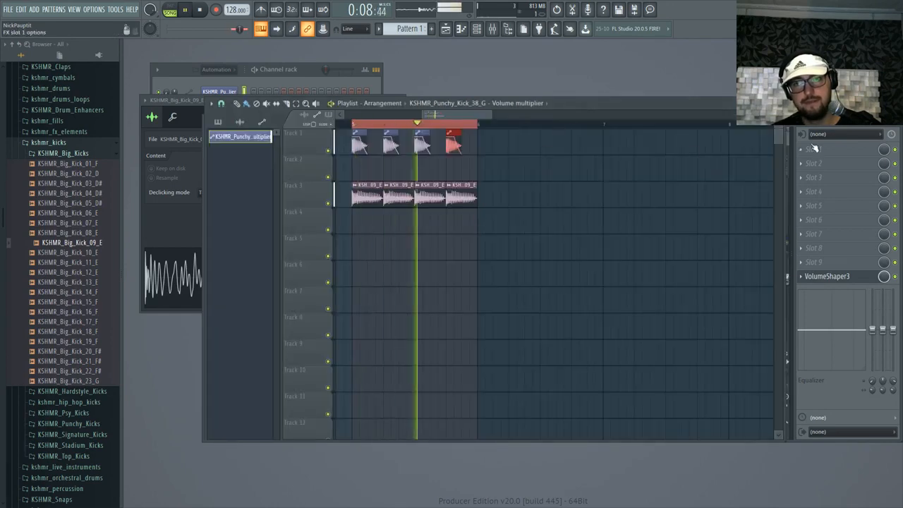
click(850, 185)
click(895, 277)
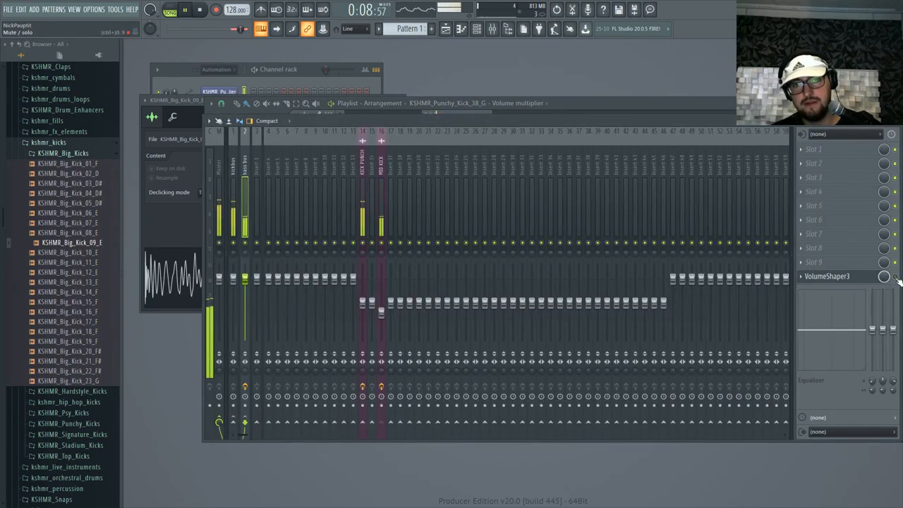
key(space)
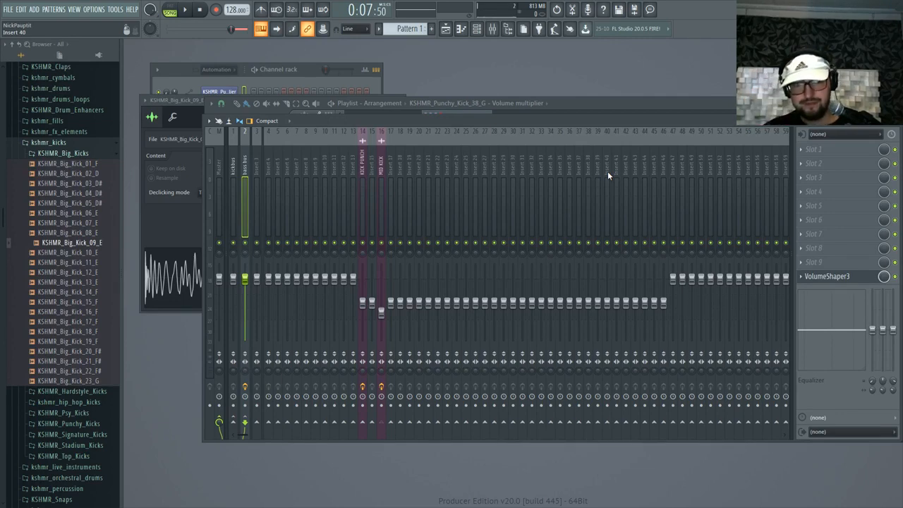
- Move FabFilter Pro-Q 2 to slot 5 of the MID KICK track and load Decapitator in slot 2
click(381, 166)
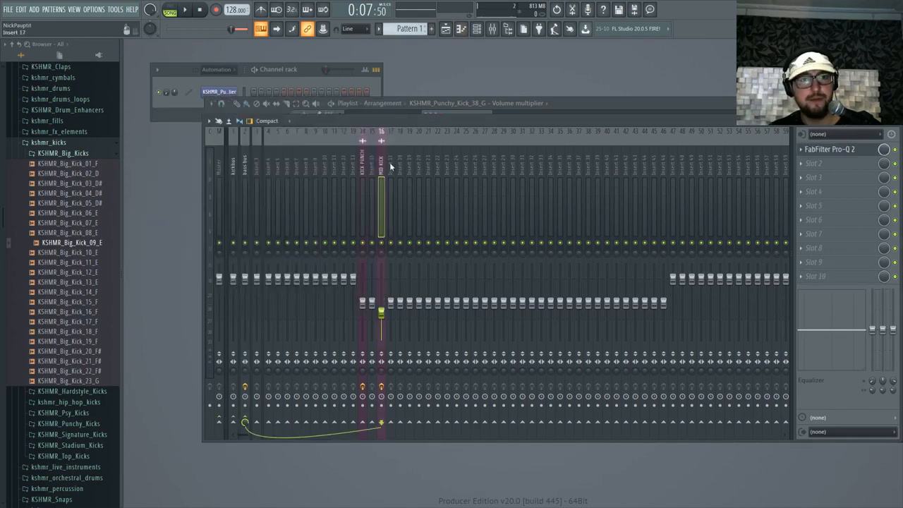
drag(829, 149, 837, 205)
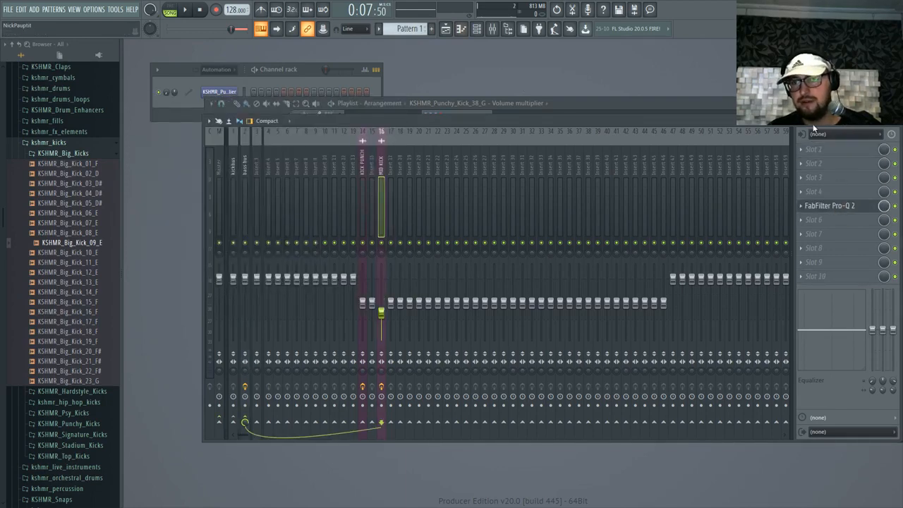
click(819, 163)
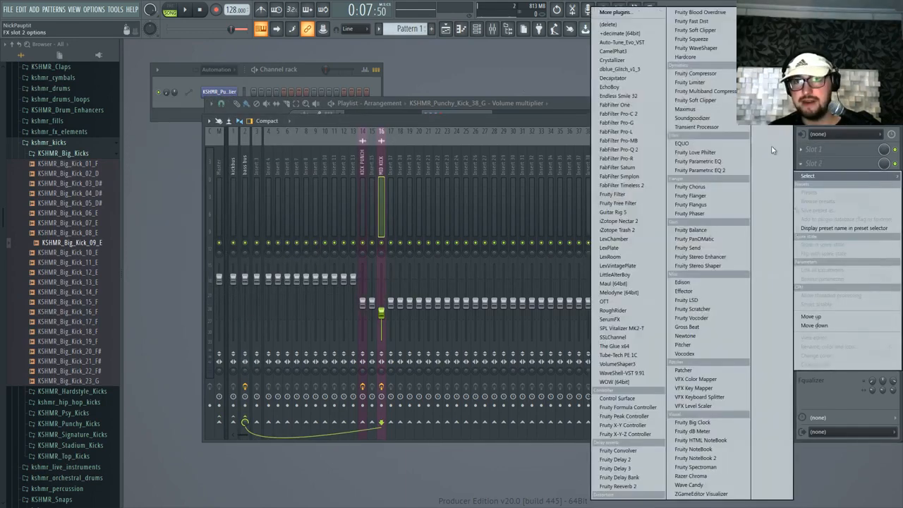
click(619, 96)
click(819, 163)
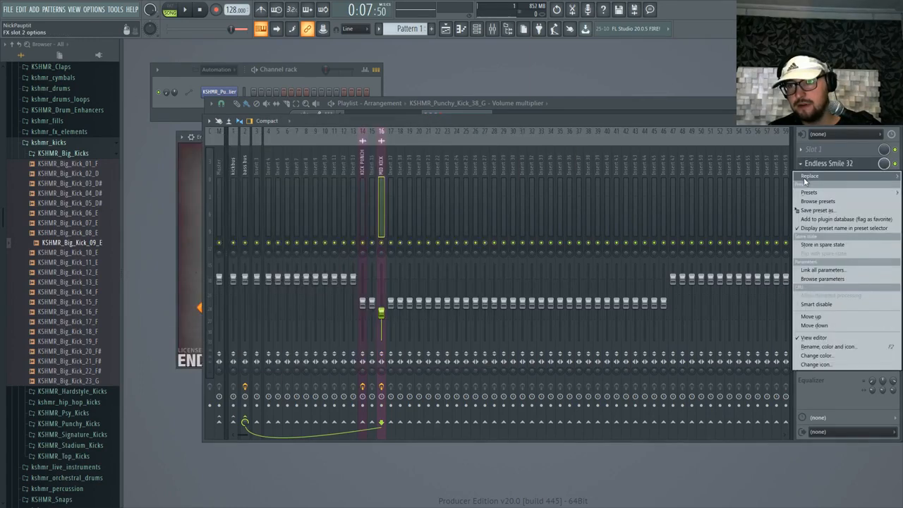
mouse_move(811, 176)
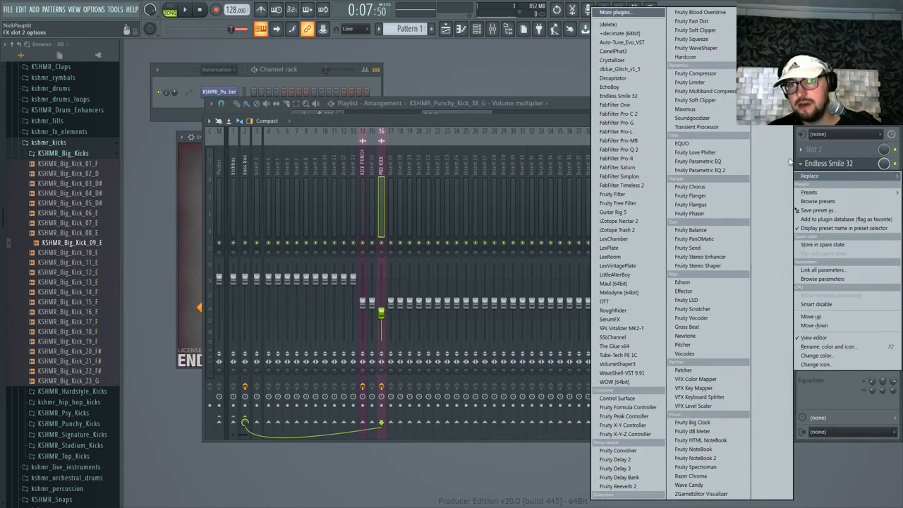
click(626, 83)
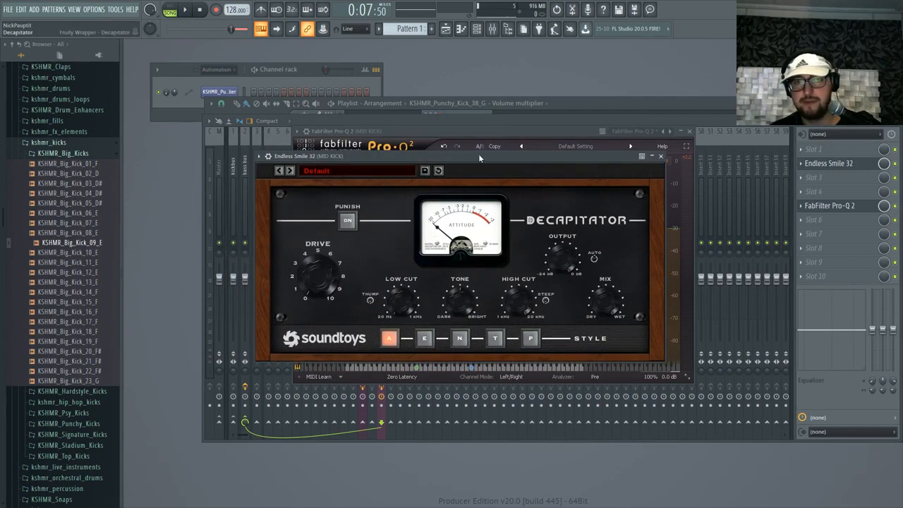
- Set Decapitator's drive to 4.3 and darken its tone to about -3.3 dB while the loop plays
key(space)
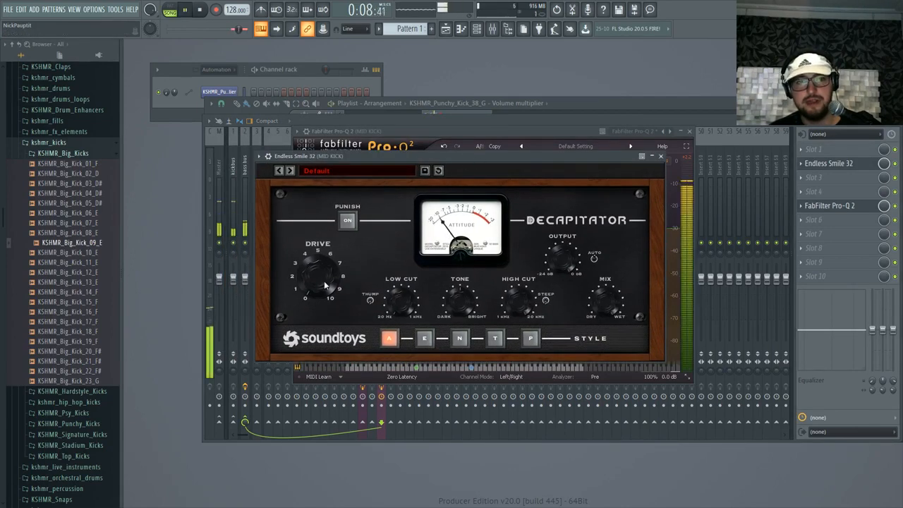
drag(309, 280, 309, 262)
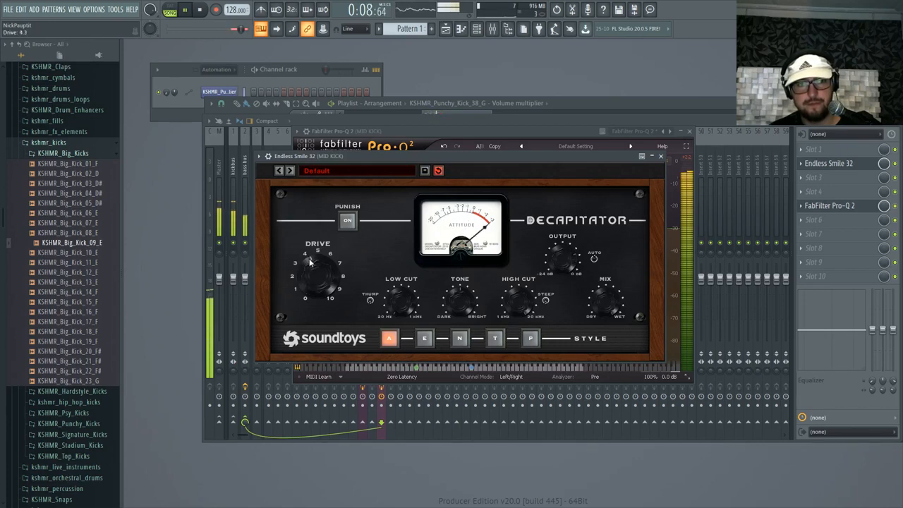
drag(491, 162, 496, 152)
key(space)
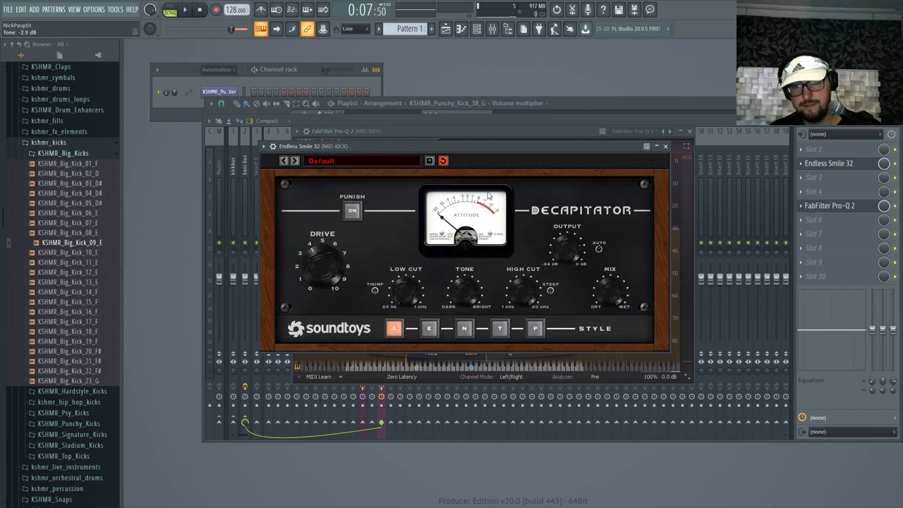
drag(493, 155, 491, 153)
key(space)
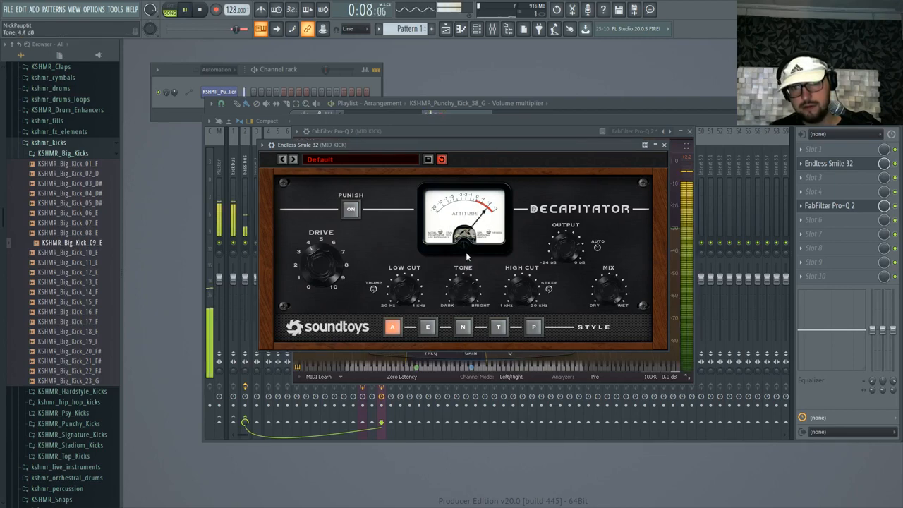
drag(464, 270, 463, 286)
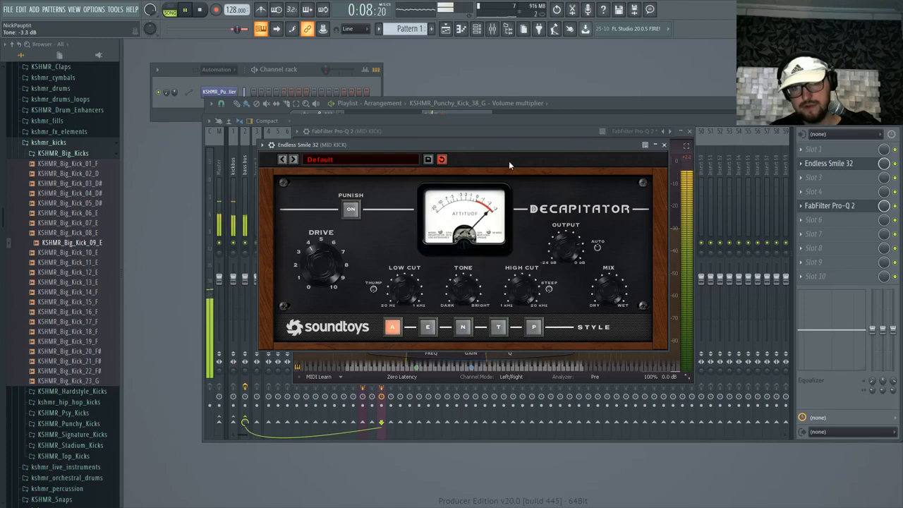
- Audition Decapitator's saturation styles, settle on style E, and close the plugin windows
click(428, 326)
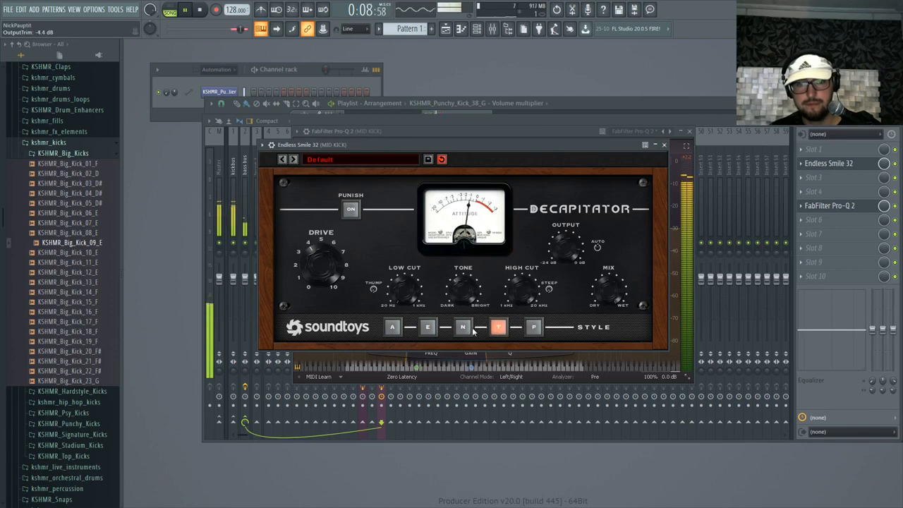
click(428, 327)
click(393, 329)
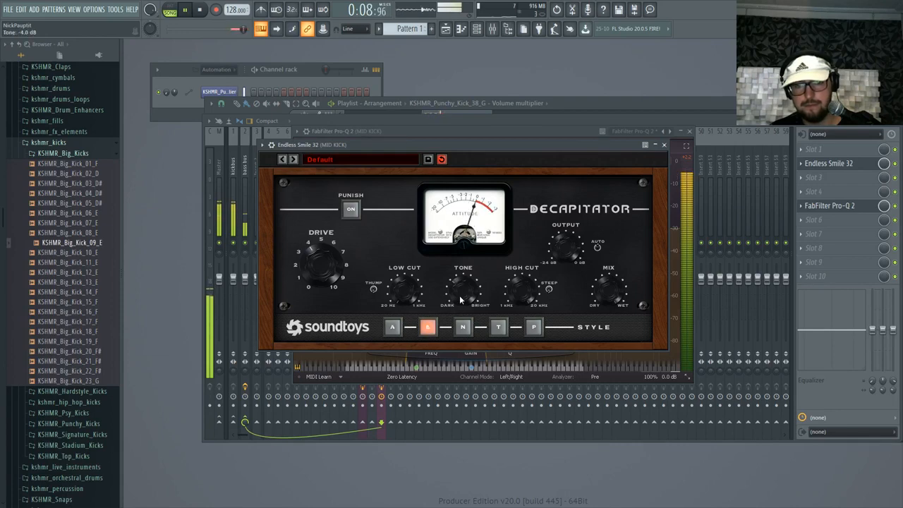
key(space)
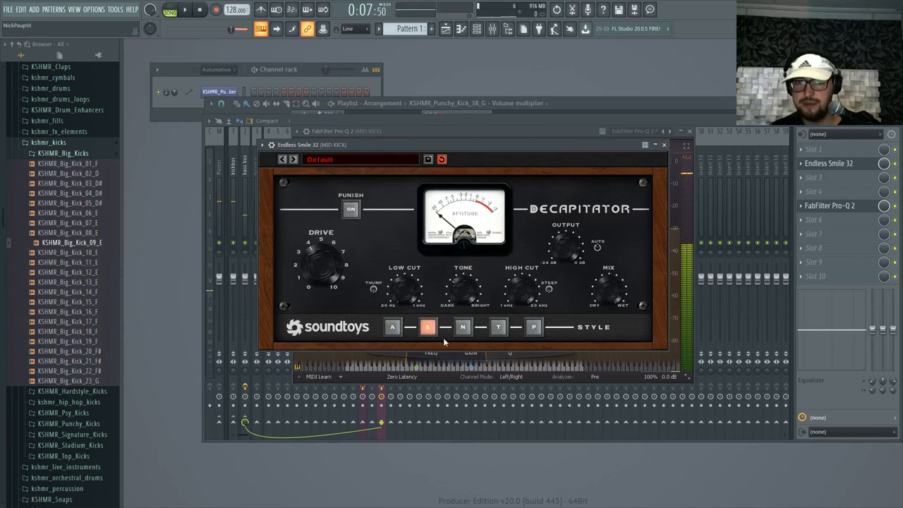
click(664, 145)
click(689, 132)
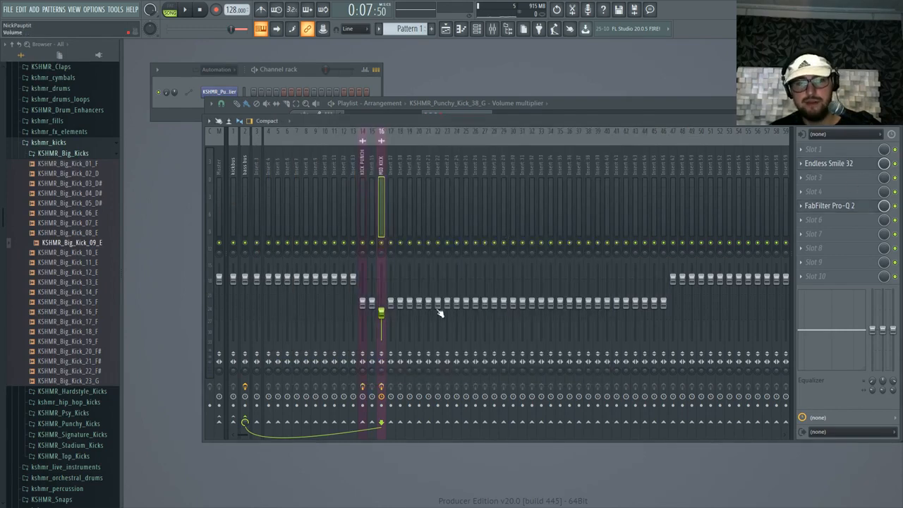
- Rename the plugin in slot 2 of the MID KICK track as DECAPITATOR
click(588, 103)
key(F5)
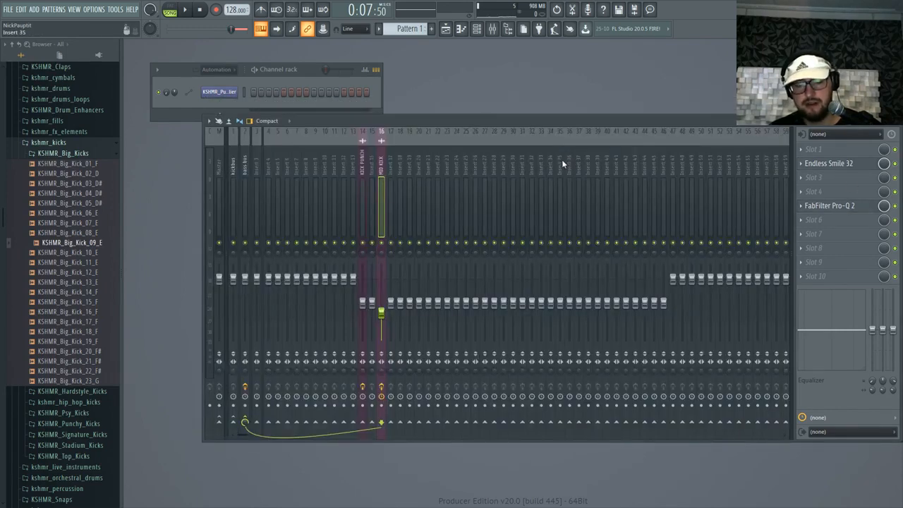
key(F5)
click(845, 177)
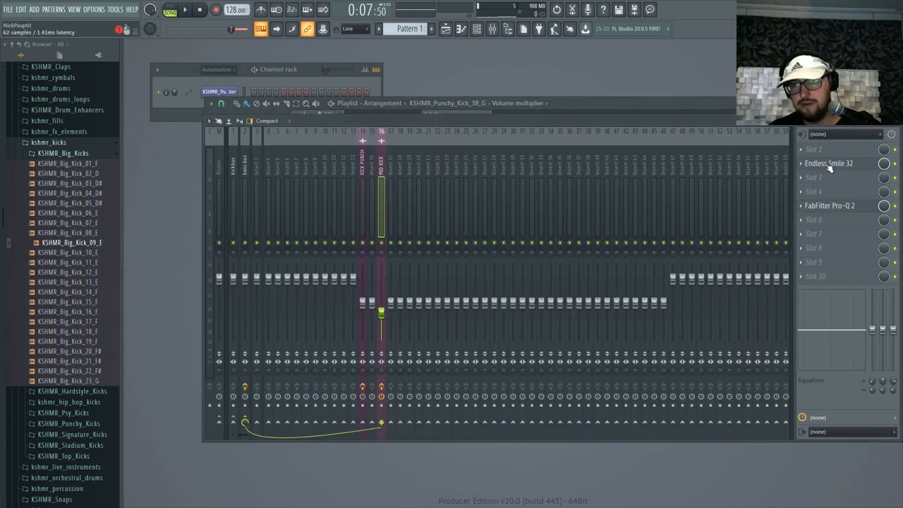
click(829, 163)
text(DECA)
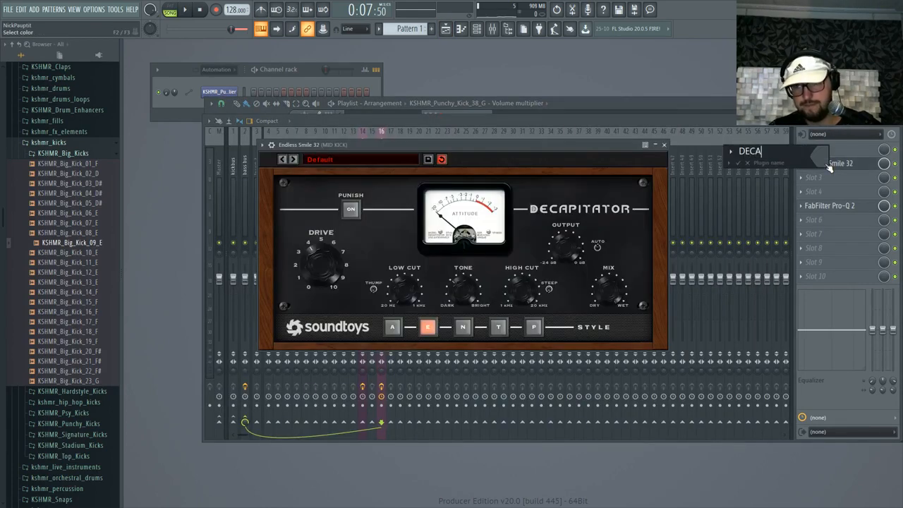
text(PITATOR)
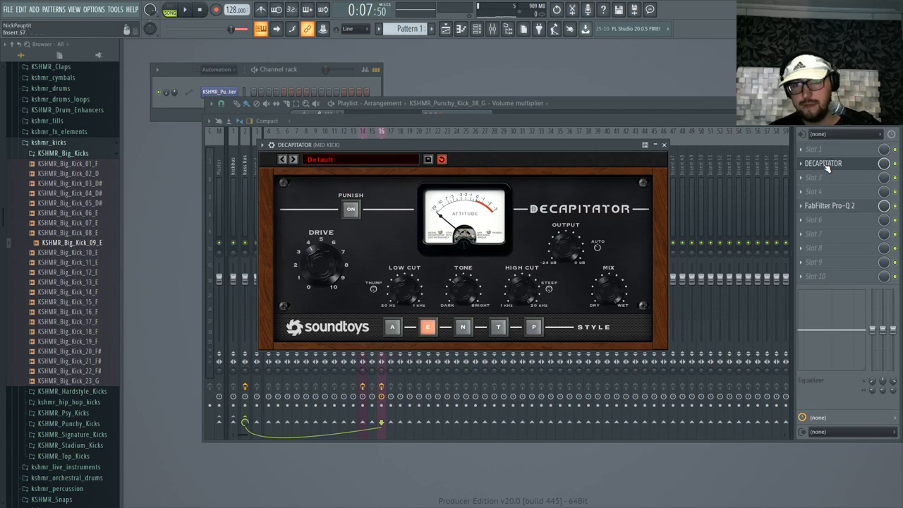
key(Return)
click(673, 144)
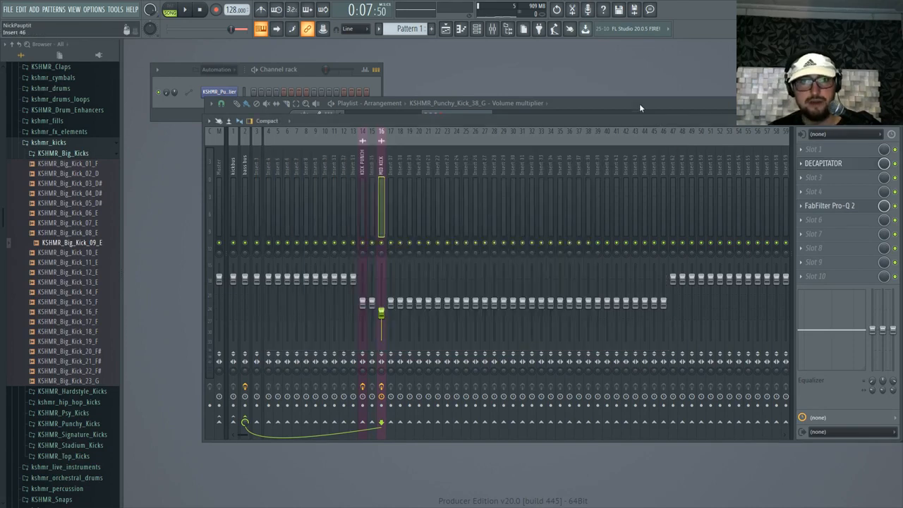
- Audition the KSHMR big kick samples 18 to 22 for an additional kick layer
click(638, 103)
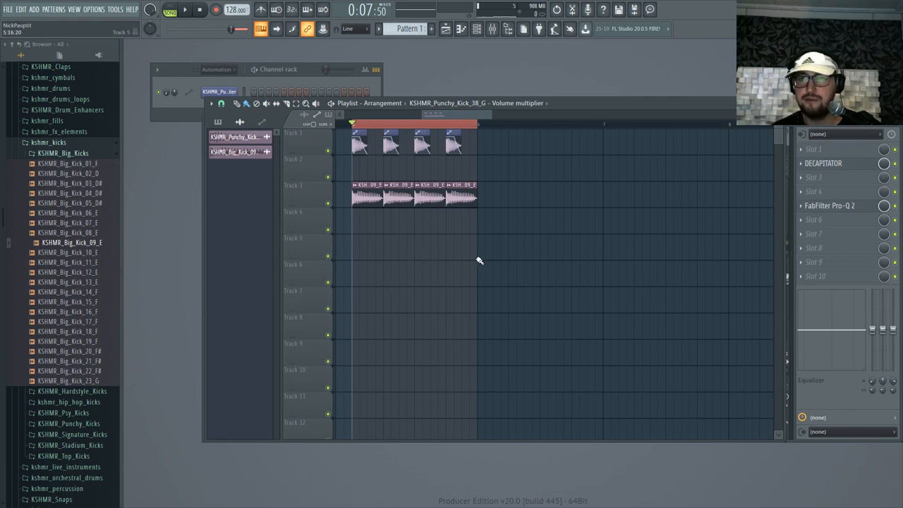
click(71, 351)
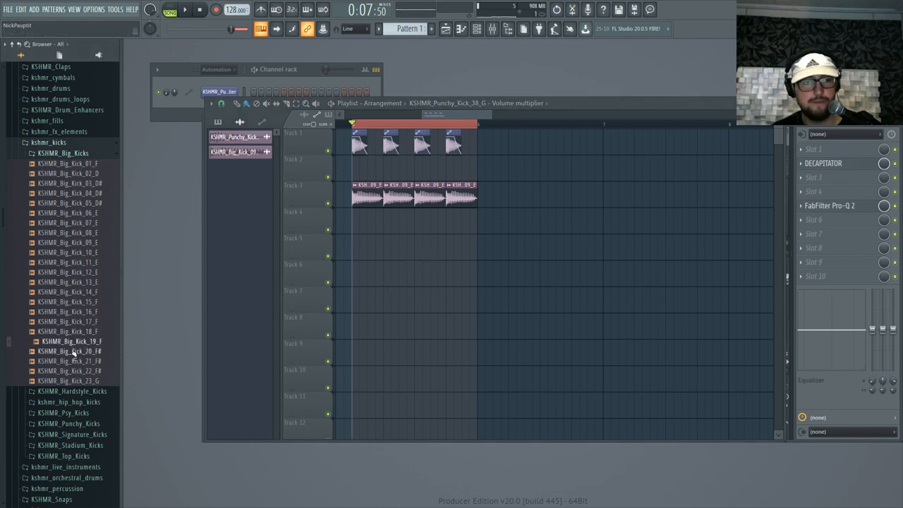
click(73, 361)
click(76, 371)
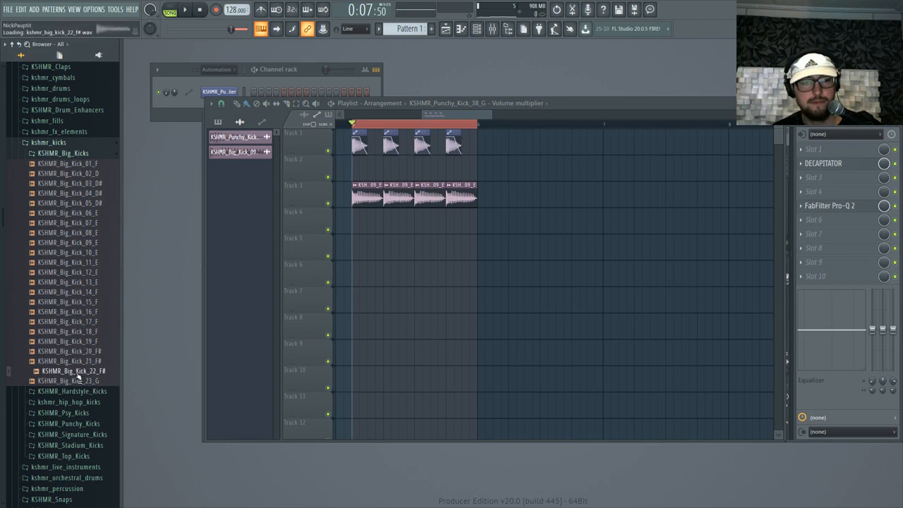
click(82, 352)
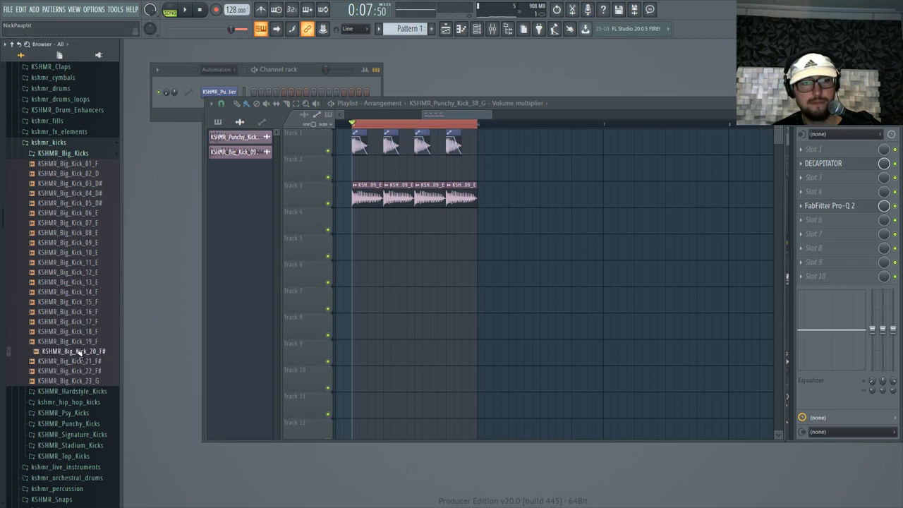
click(79, 342)
click(77, 332)
click(77, 342)
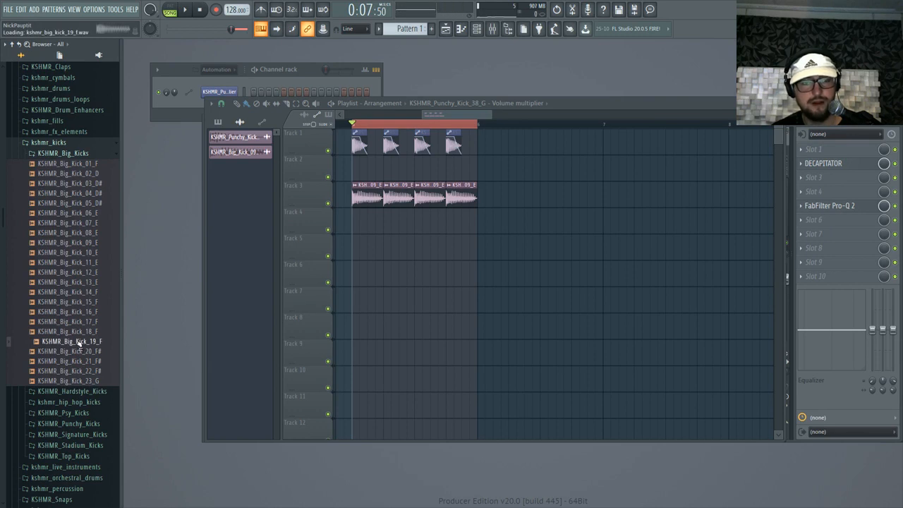
- Place KSHMR_Big_Kick_19_F at the loop start on Track 4 and open its channel settings
drag(79, 342, 353, 230)
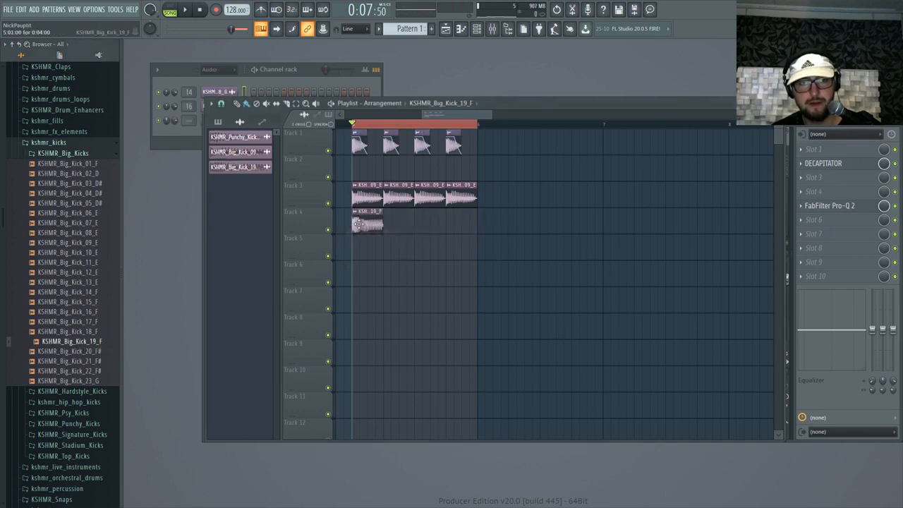
double_click(352, 233)
click(469, 260)
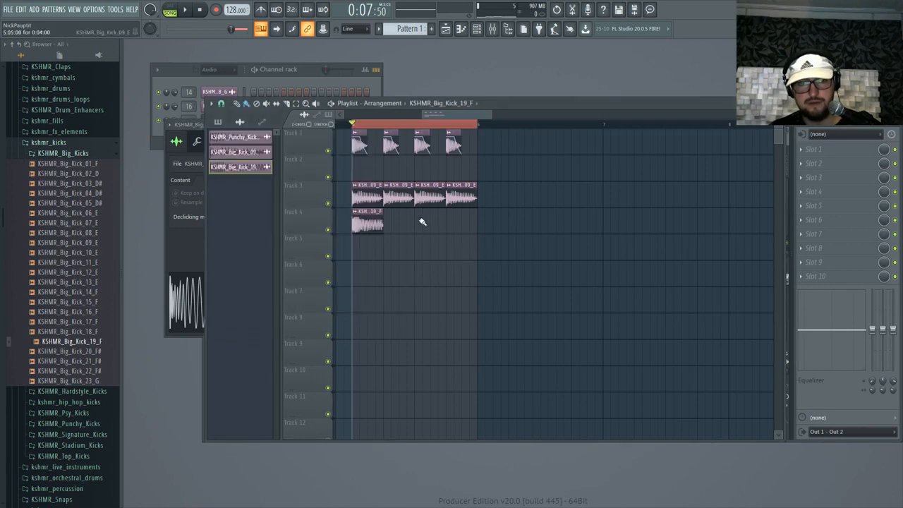
click(200, 246)
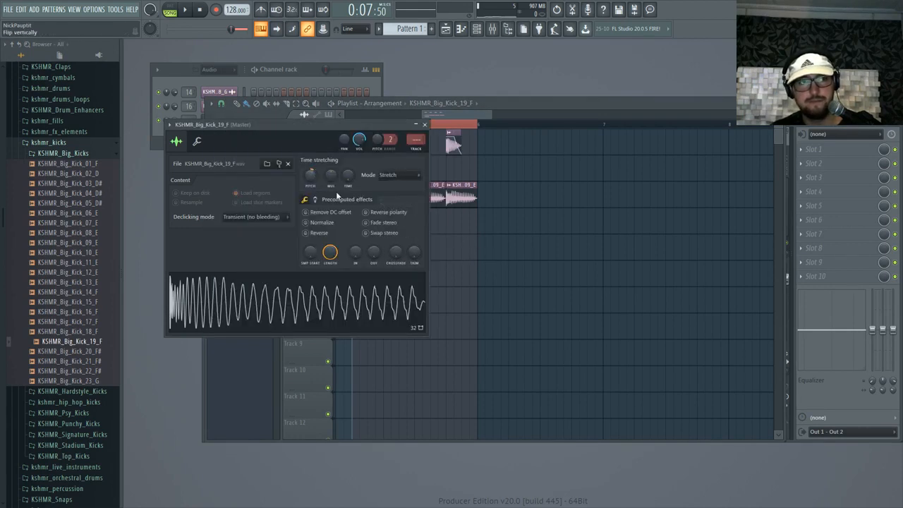
- Repeat the KSHMR_Big_Kick_19_F clip three more times along Track 4, beneath the remaining Track 3 kicks
key(F5)
scroll(360, 235, up, 2)
drag(426, 225, 622, 217)
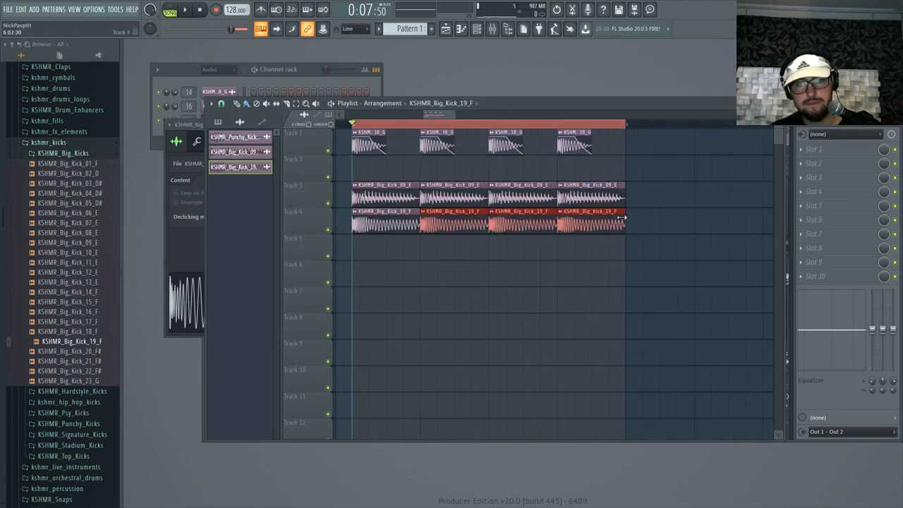
- Route the KSHMR_Big_Kick_19_F channel to mixer insert 17 and name that track sub
key(F9)
right_click(392, 175)
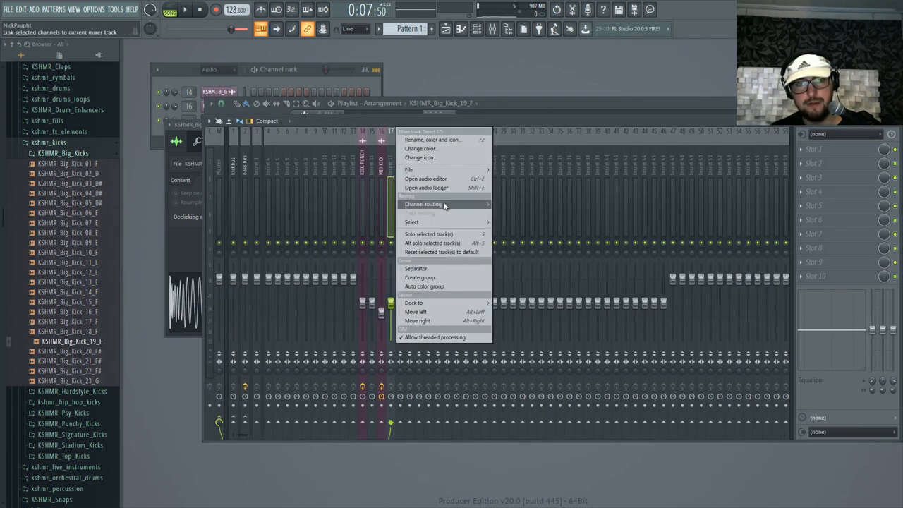
mouse_move(445, 205)
click(515, 204)
right_click(392, 158)
click(424, 140)
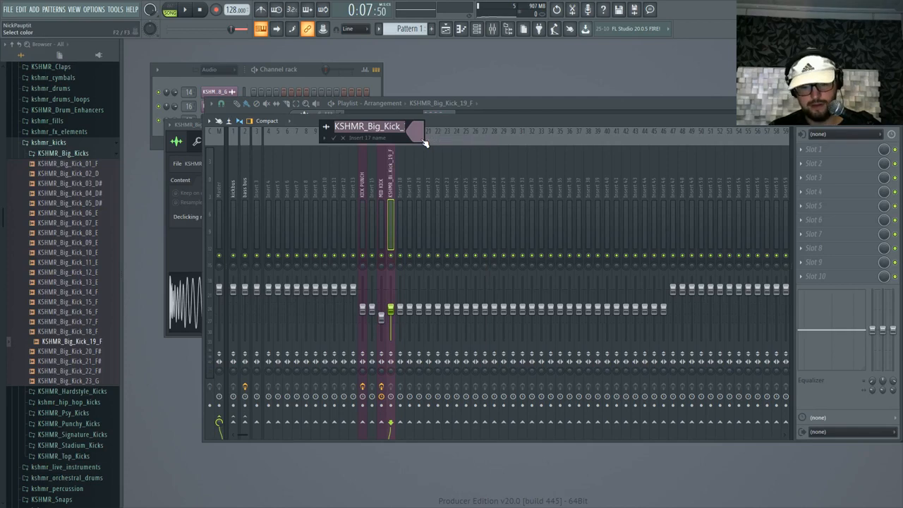
text(sub)
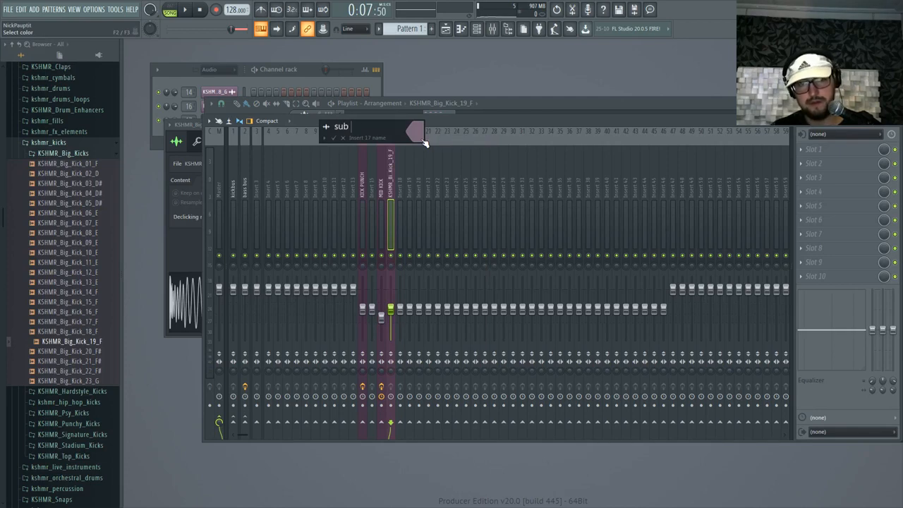
key(Return)
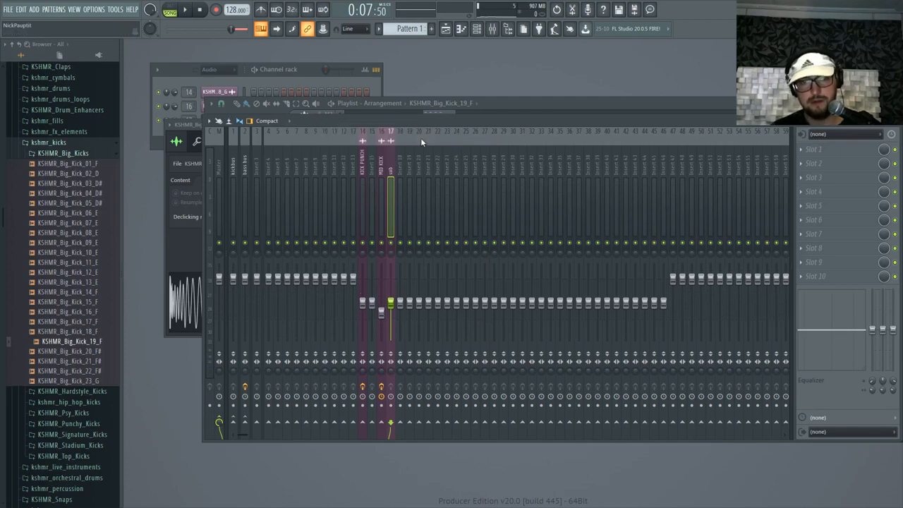
- Route the sub track only to the bass bus and load FabFilter Pro-Q 2 with the SUB preset in its slot 2
right_click(247, 423)
click(283, 433)
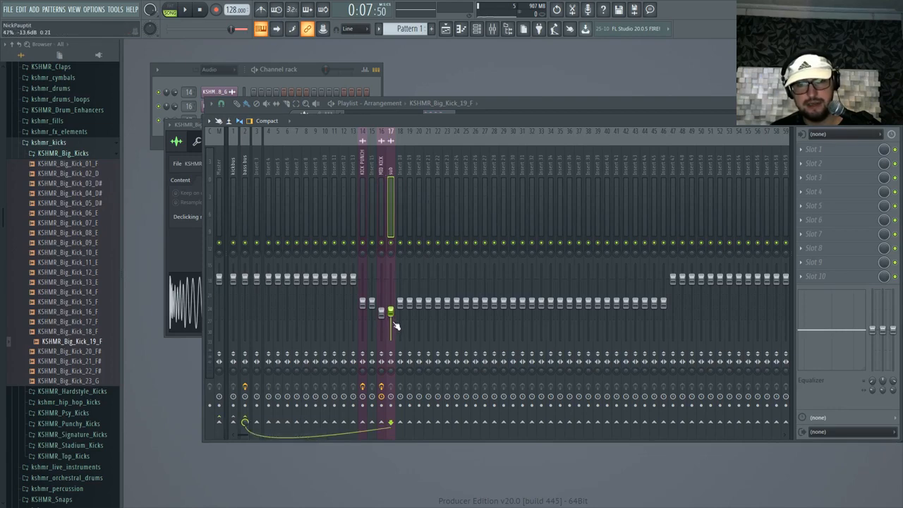
click(879, 160)
click(637, 150)
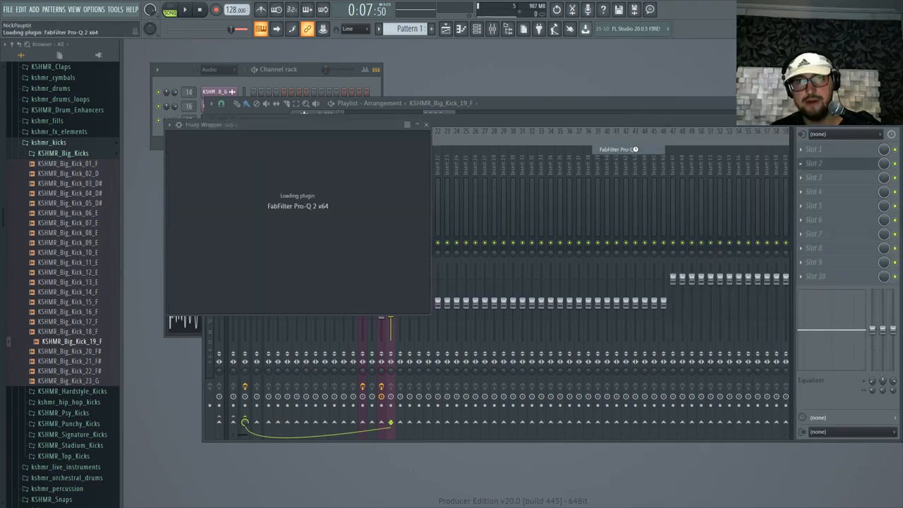
click(438, 141)
click(422, 400)
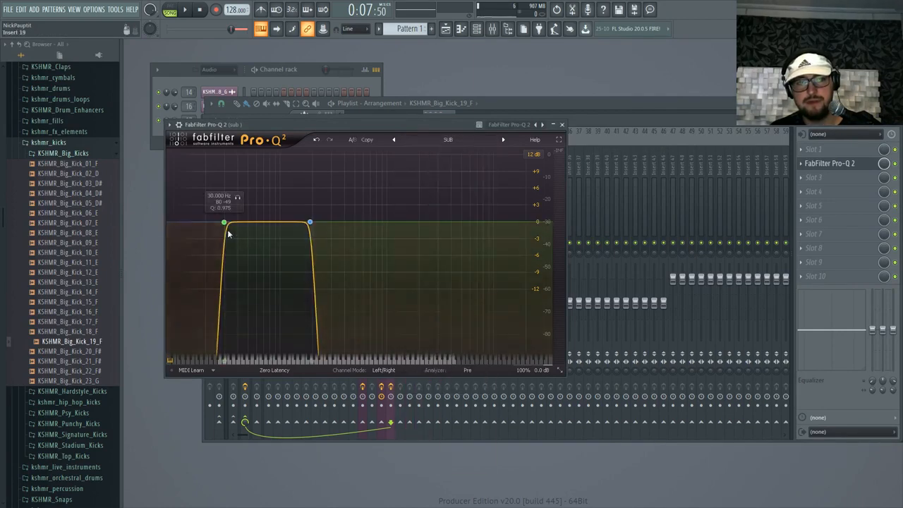
- Set the sub EQ's low cut to 25 Hz and its high cut to 120 Hz
mouse_move(224, 224)
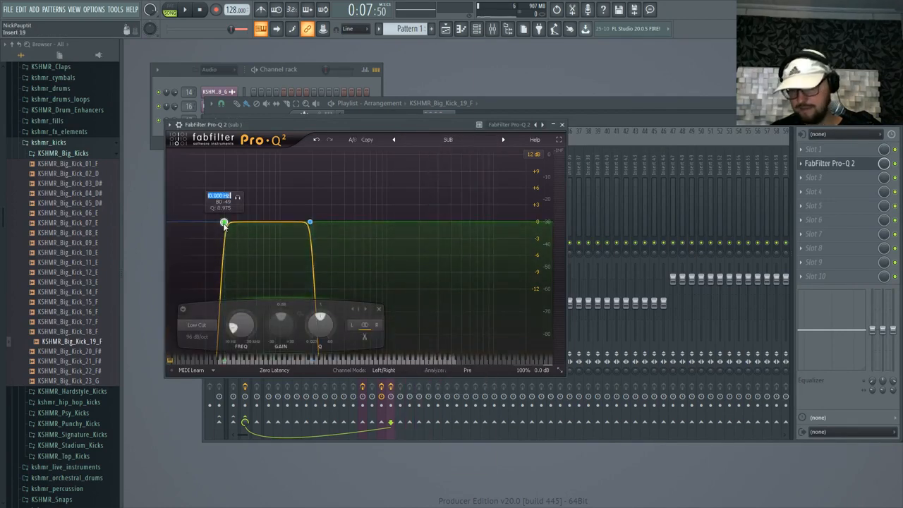
drag(224, 223, 215, 223)
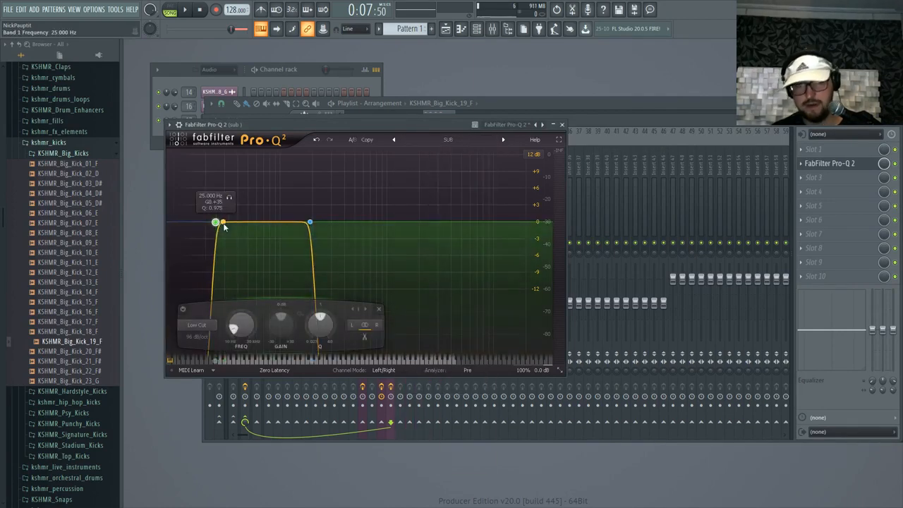
double_click(311, 224)
text(120)
key(Return)
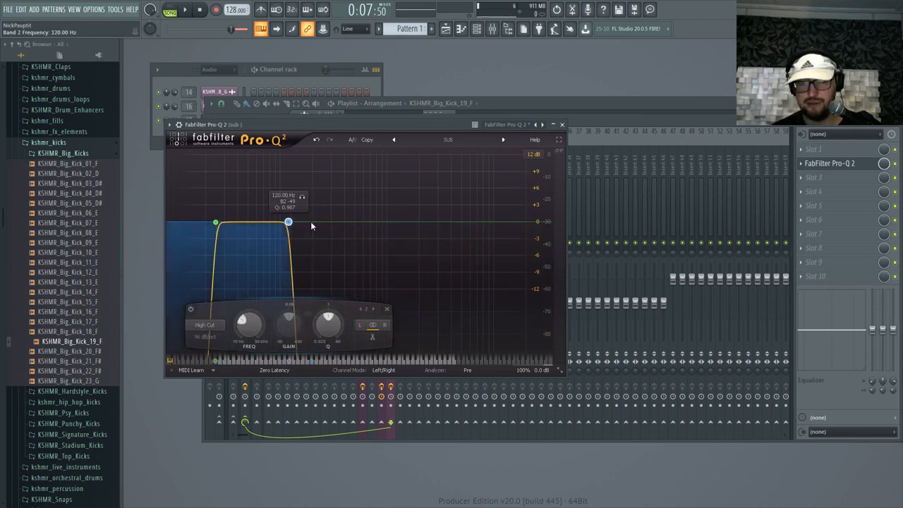
- Play the kick loop and lower the sub track's volume slightly to balance it with the other layers
key(space)
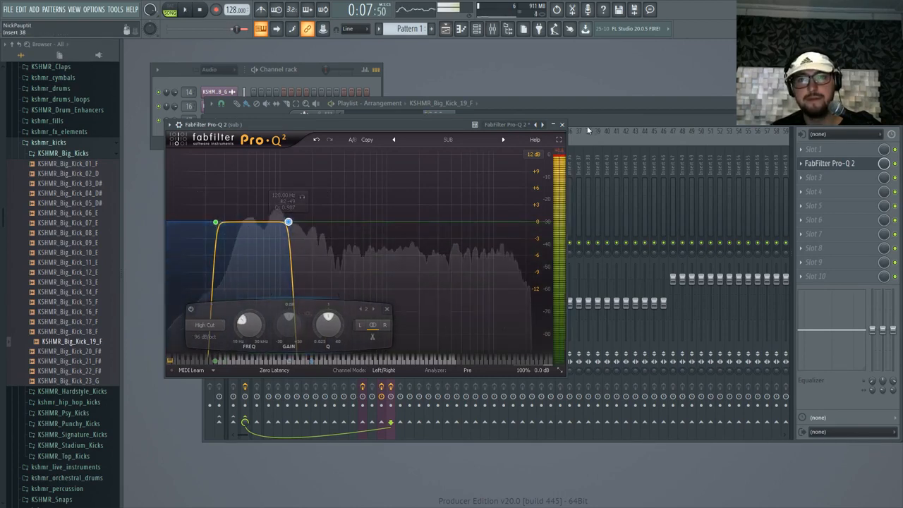
click(594, 105)
ctrl+click(397, 271)
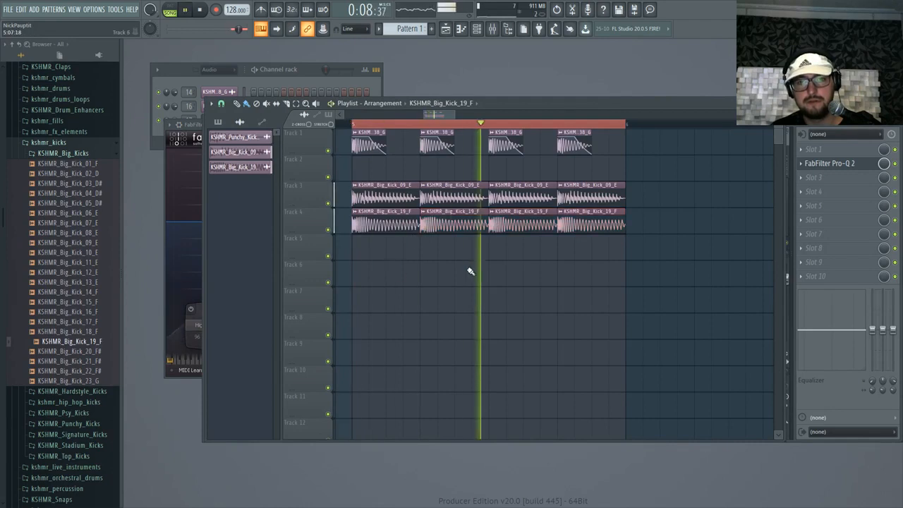
key(F9)
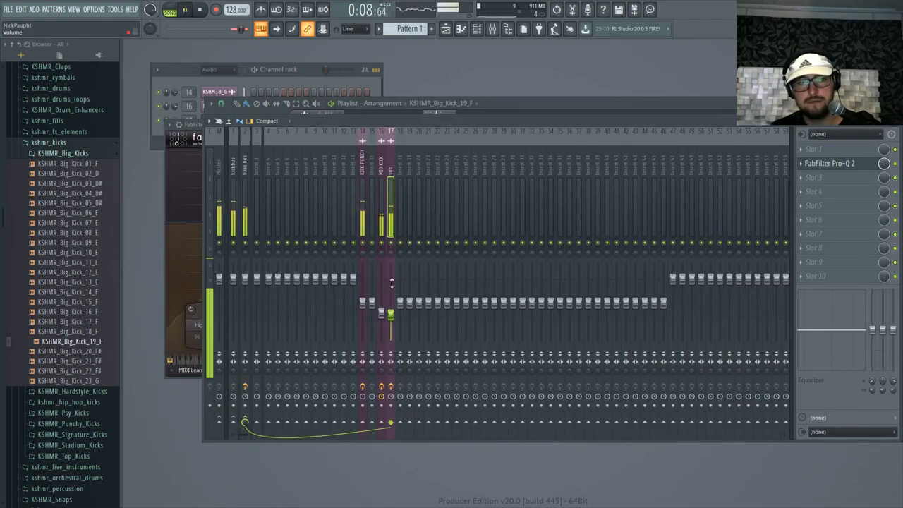
click(393, 242)
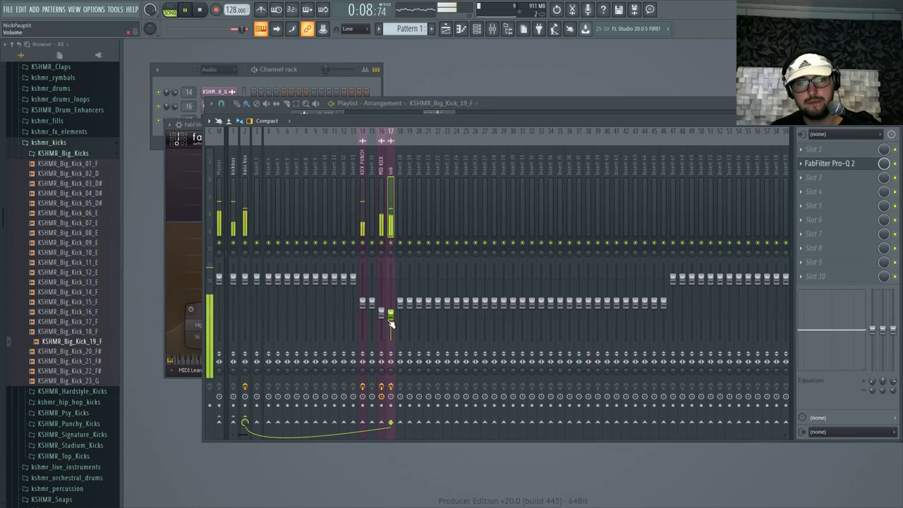
key(space)
- Check the low-cut frequency in the MID KICK track's Pro-Q 2 against the sub's high cut
click(381, 175)
click(862, 207)
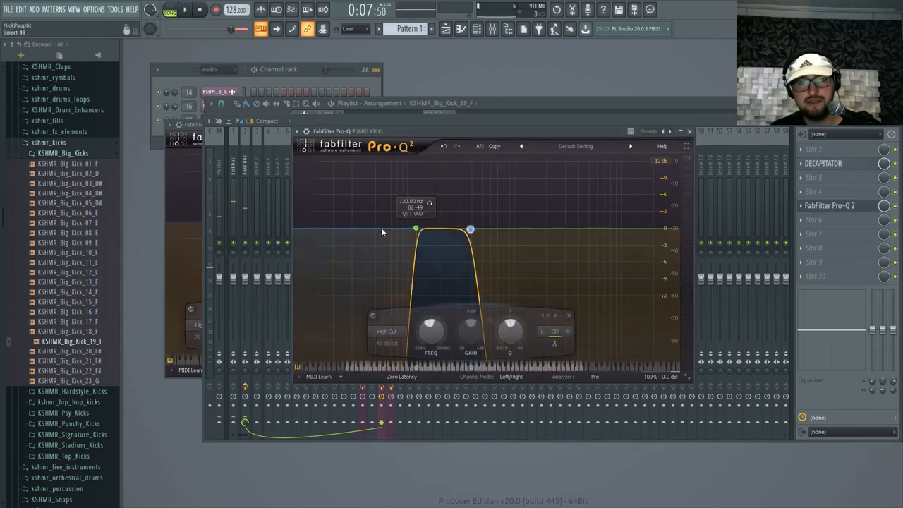
click(681, 122)
- Sweep the sub EQ's high cut during playback and settle it at 118.79 Hz with a Q of 0.967
click(392, 175)
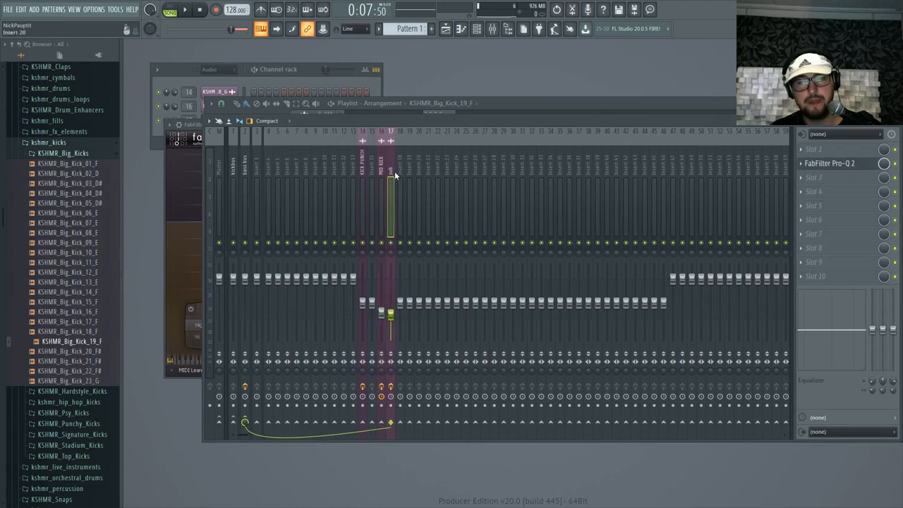
click(832, 163)
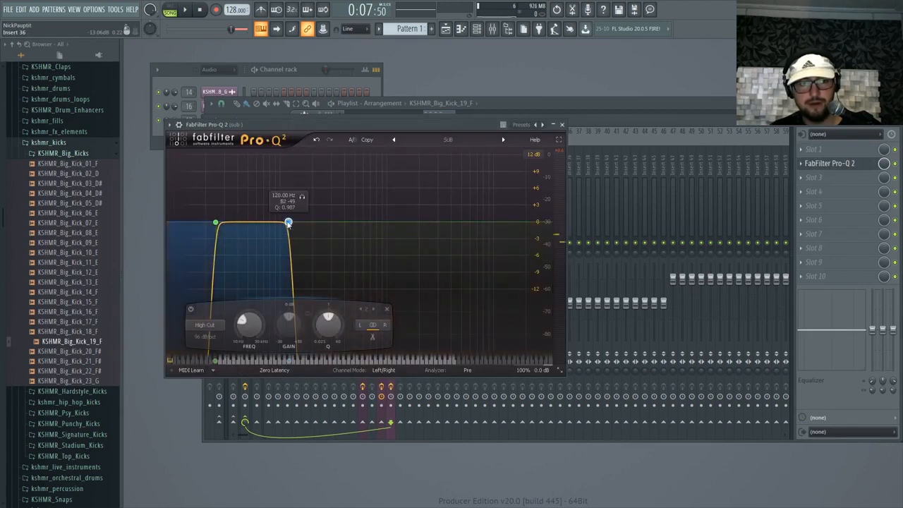
scroll(288, 223, down, 1)
key(space)
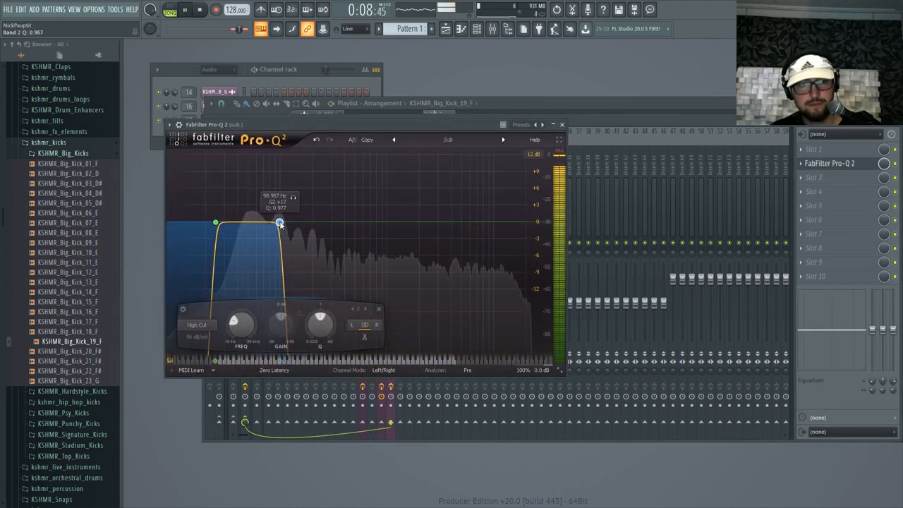
key(space)
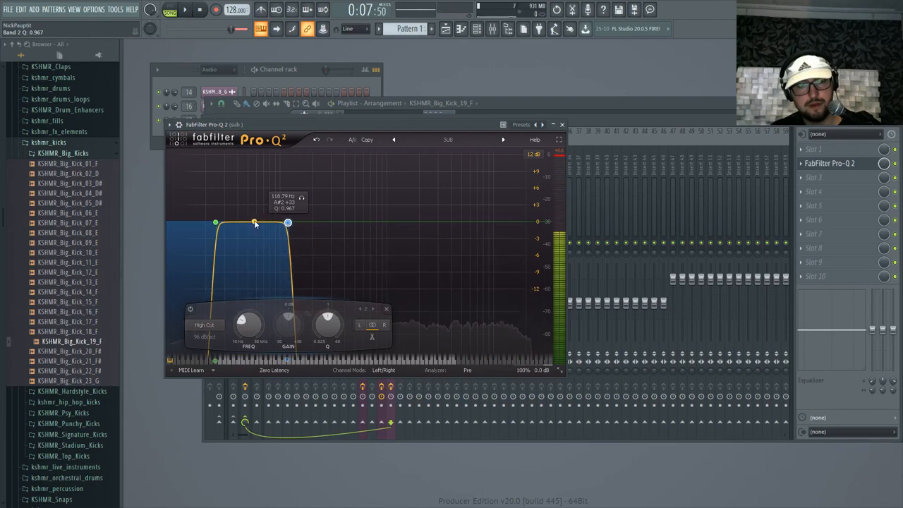
- Add a bell boost of about 3.4 dB near 50 Hz and a narrower dip of about 2.2 dB near 33 Hz to the sub EQ
drag(344, 125, 430, 152)
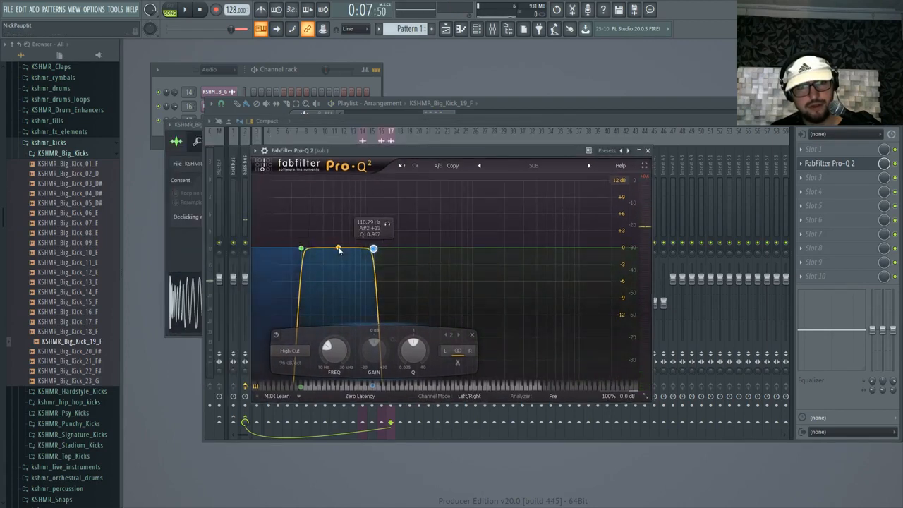
drag(338, 248, 337, 238)
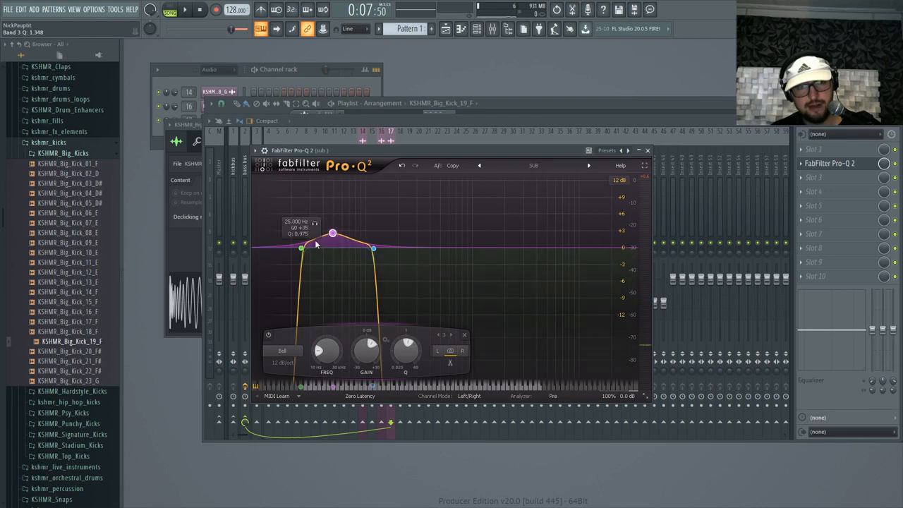
mouse_move(316, 243)
mouse_down()
mouse_move(315, 255)
mouse_move(333, 229)
mouse_move(314, 261)
mouse_up()
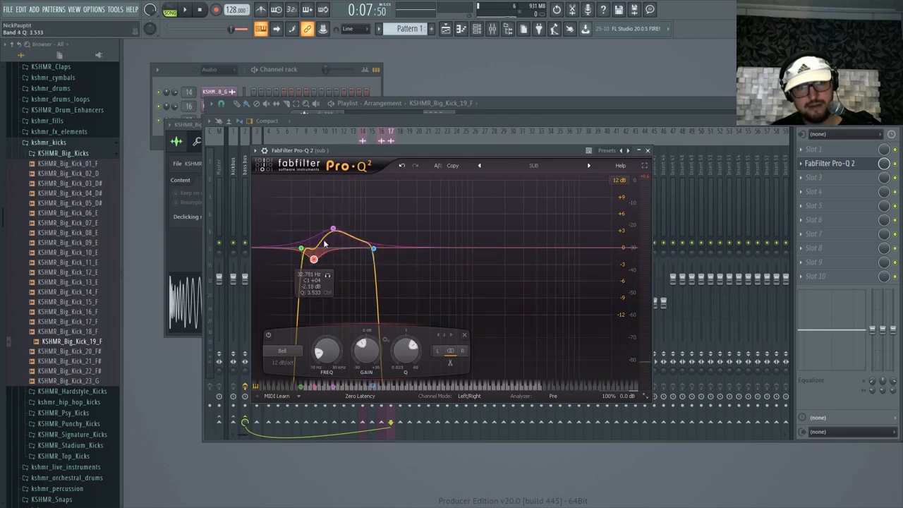
key(space)
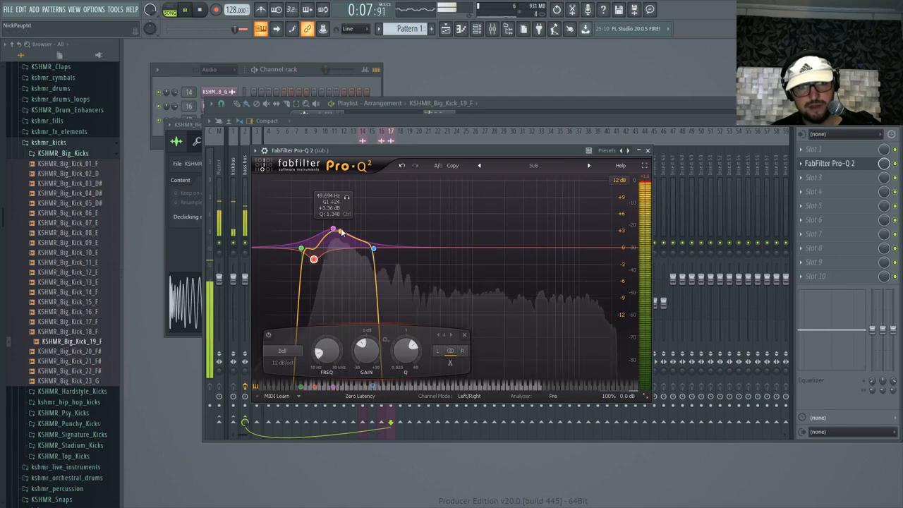
click(647, 150)
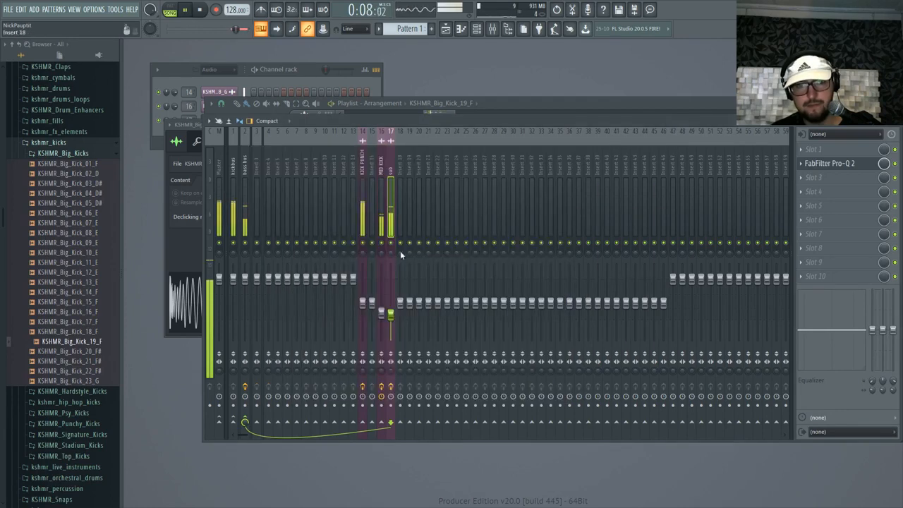
- Place the MID KICK track's Pro-Q 2 directly after DECAPITATOR and set its high cut to about 265 Hz at 96 dB/oct
click(385, 178)
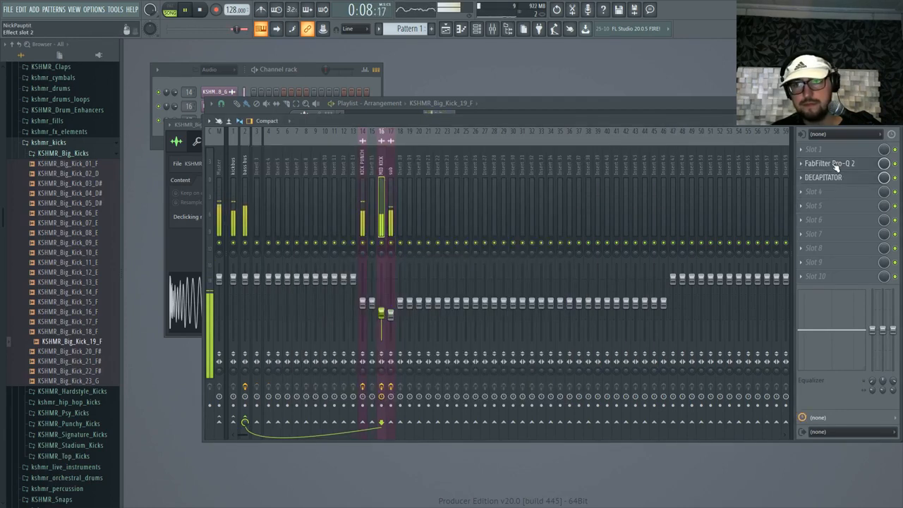
drag(836, 164, 837, 179)
click(837, 179)
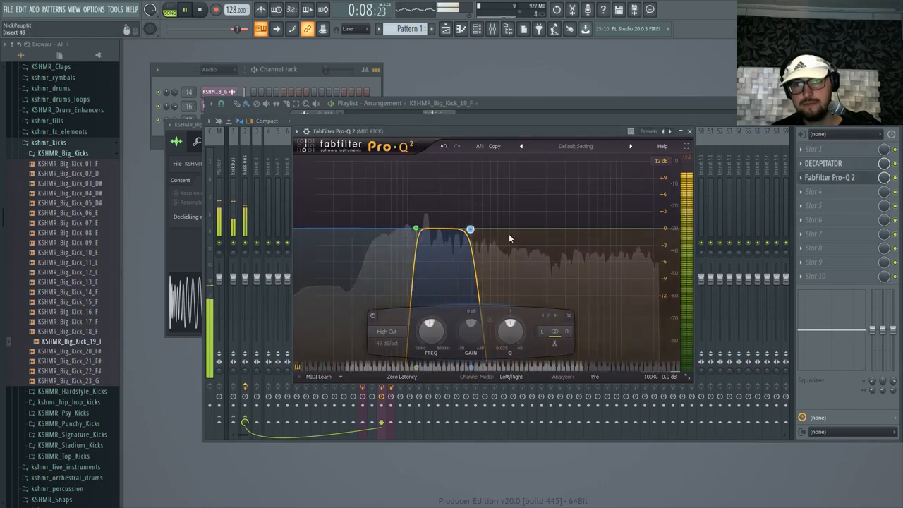
drag(473, 231, 457, 232)
alt+shift+click(454, 232)
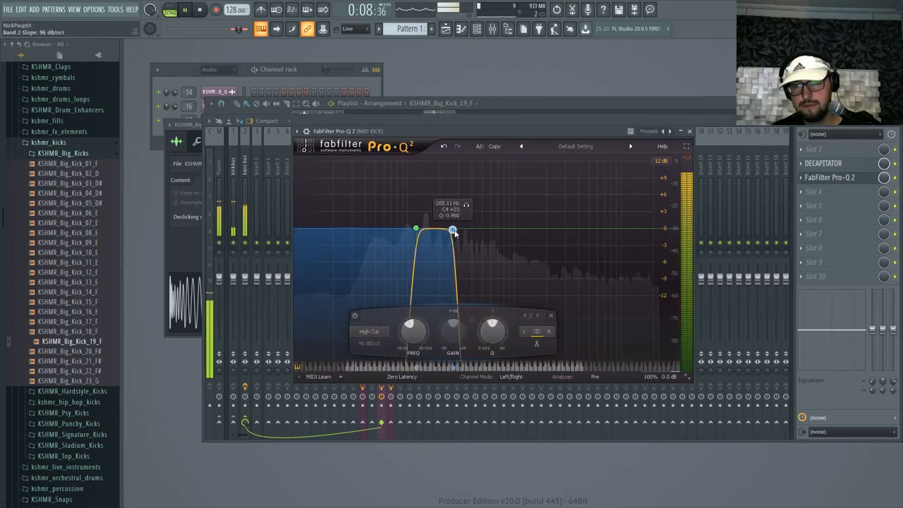
click(689, 131)
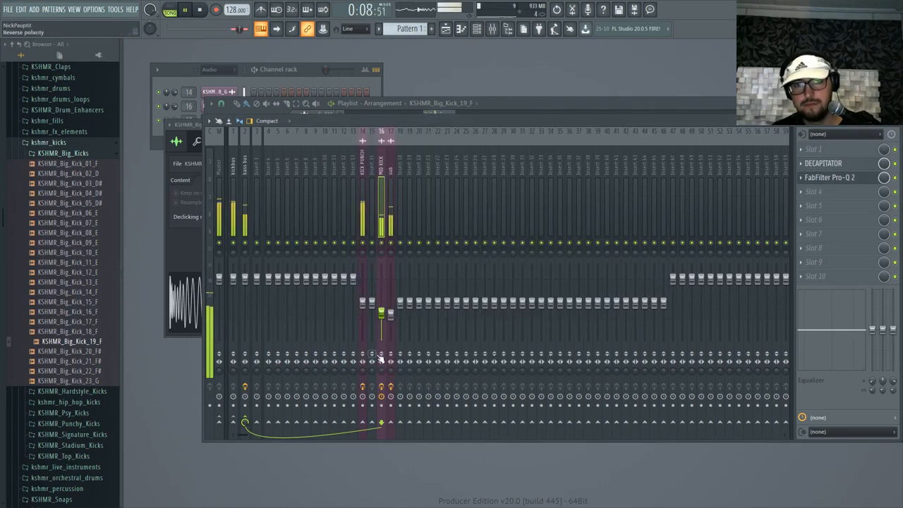
- Reverse the polarity of the MID KICK and sub tracks and audition the layered kick
key(space)
drag(380, 371, 413, 350)
key(space)
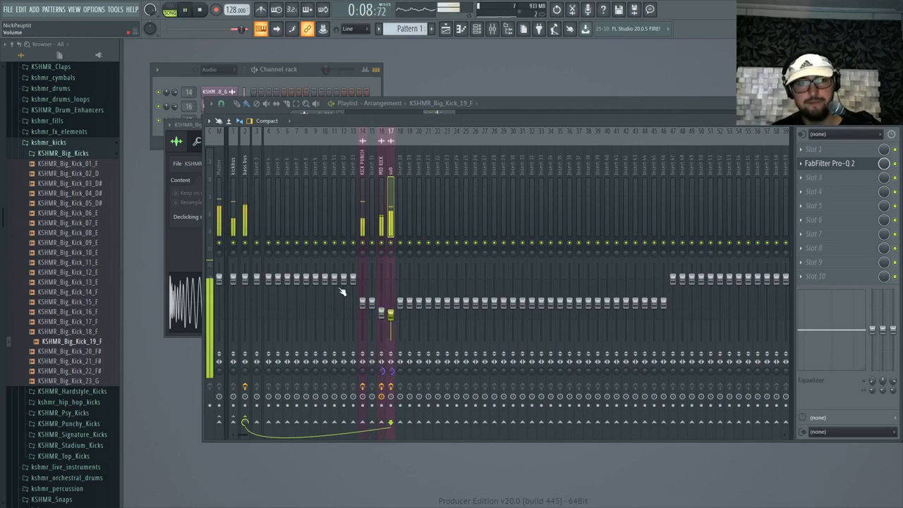
key(space)
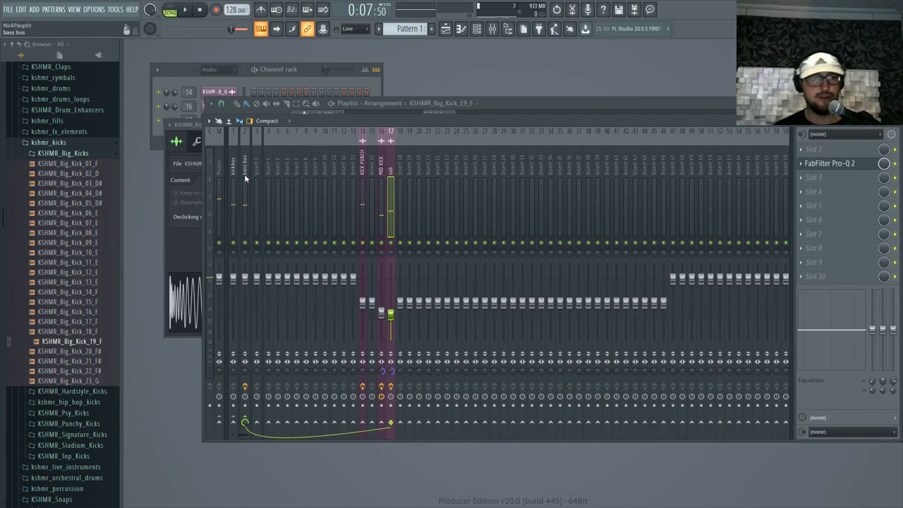
- Route the bass bus to the kickbus only
click(245, 175)
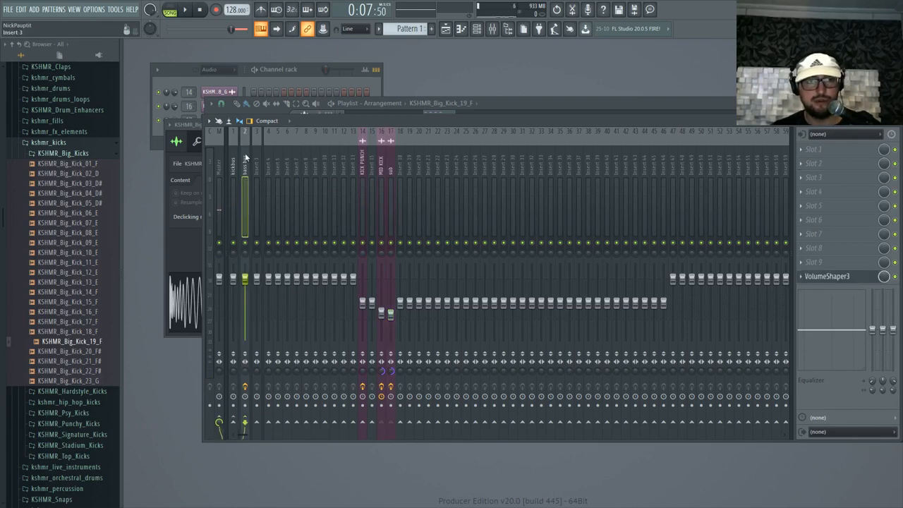
right_click(234, 423)
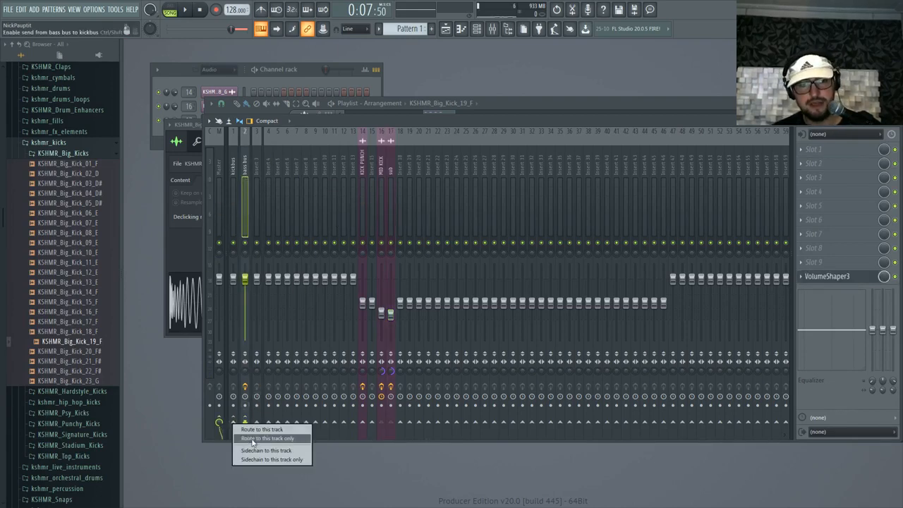
click(255, 439)
- Load FabFilter Pro-C 2 in slot 5 of the kickbus and set its ratio to 3:1
click(234, 174)
click(840, 208)
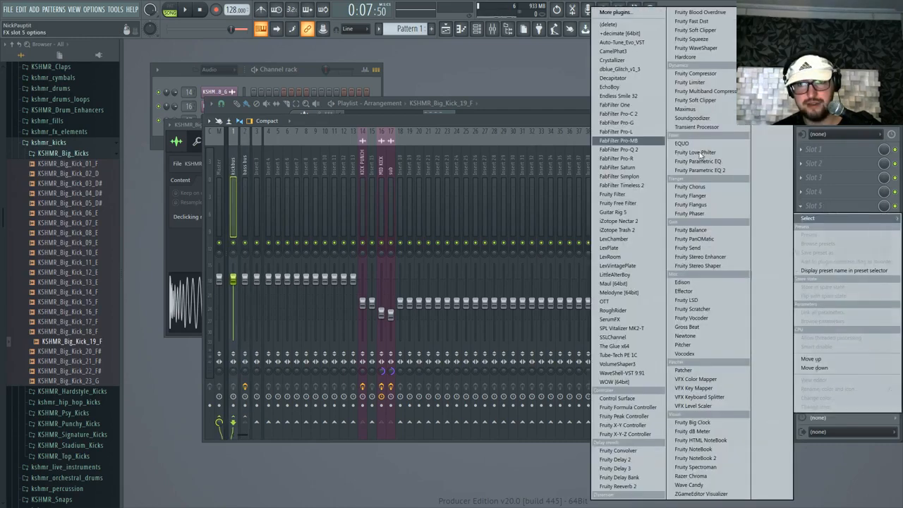
click(625, 113)
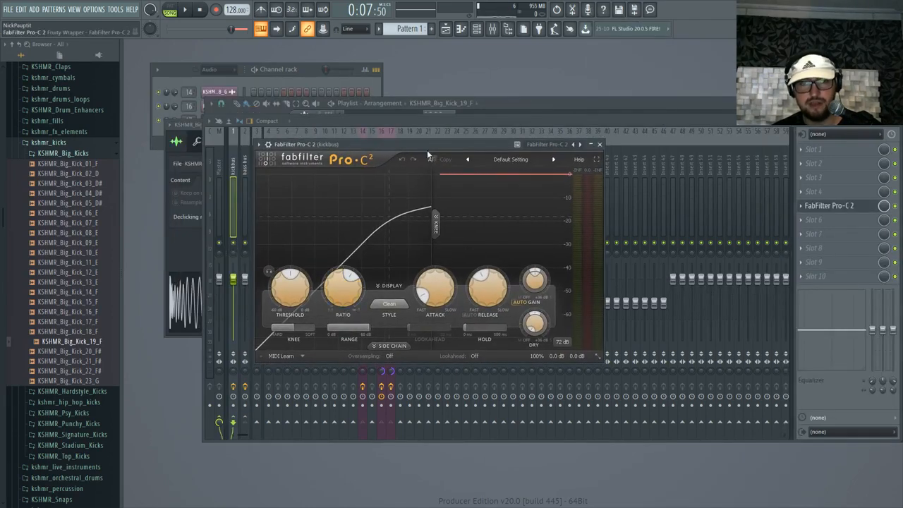
drag(427, 147, 471, 144)
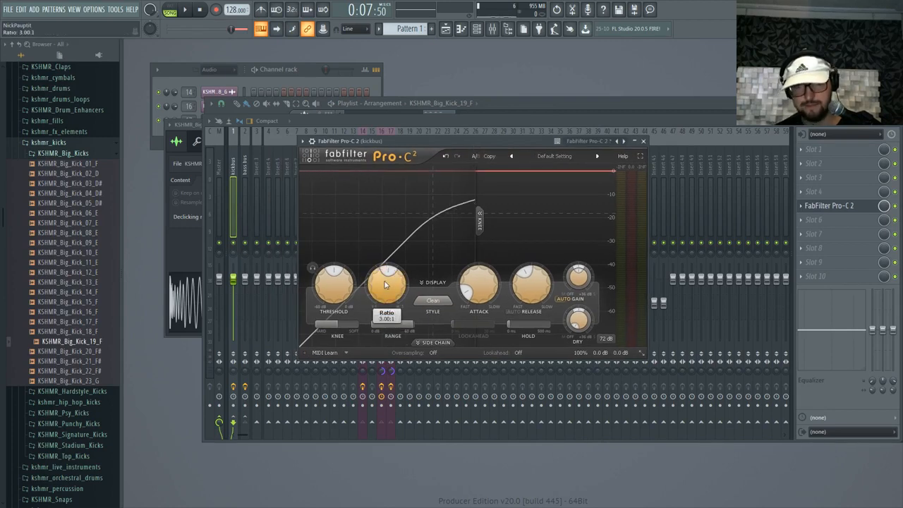
- Set the kickbus Pro-C 2 threshold to about -23 dB, with 0.82 ms attack and about 76 ms release
drag(330, 285, 330, 292)
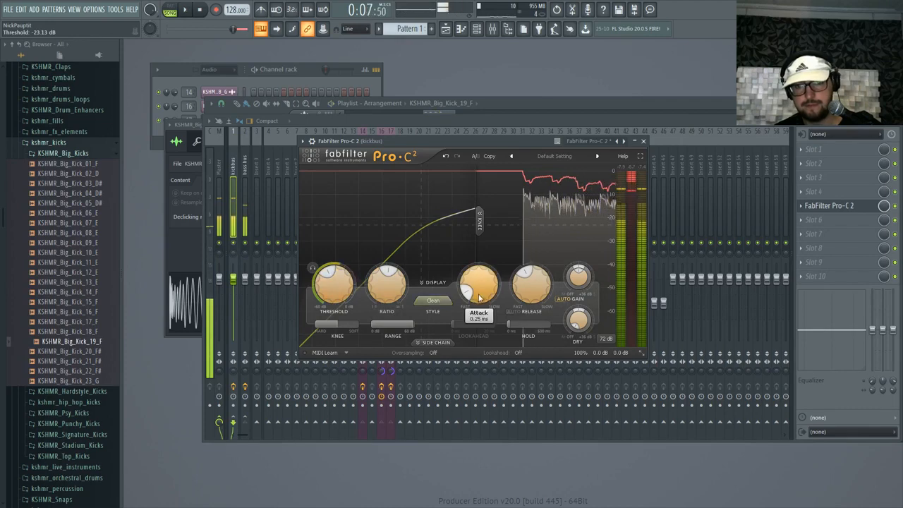
drag(478, 297, 489, 283)
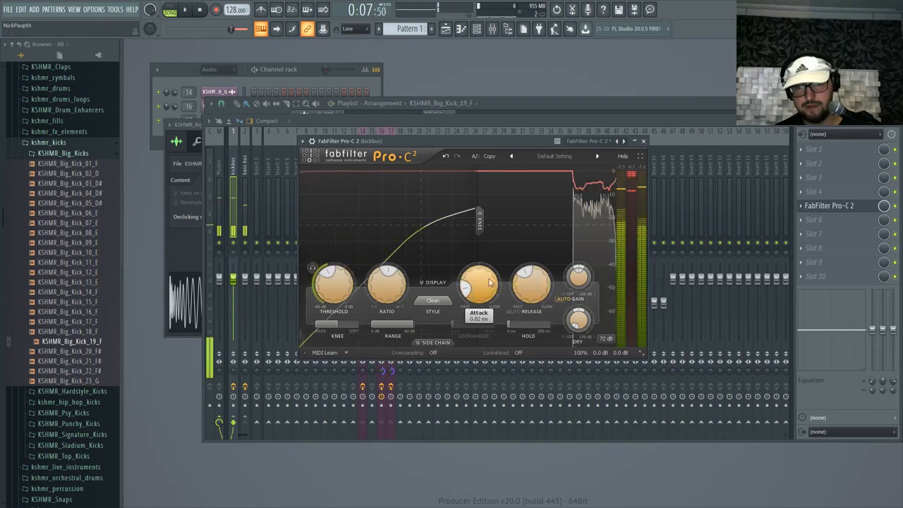
drag(528, 287, 518, 318)
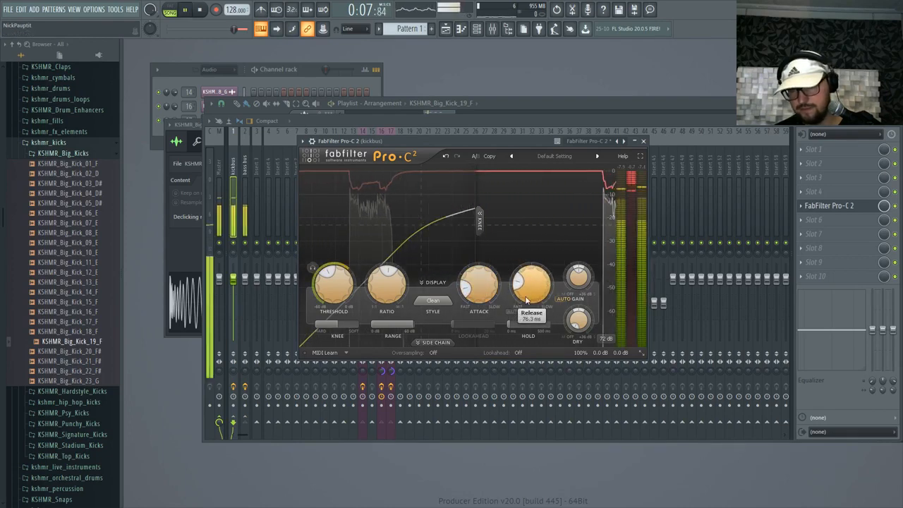
- Enable the compressor's 100 Hz side-chain low cut at 36 dB/oct and audition the kick with it on and off
click(437, 342)
scroll(429, 386, up, 2)
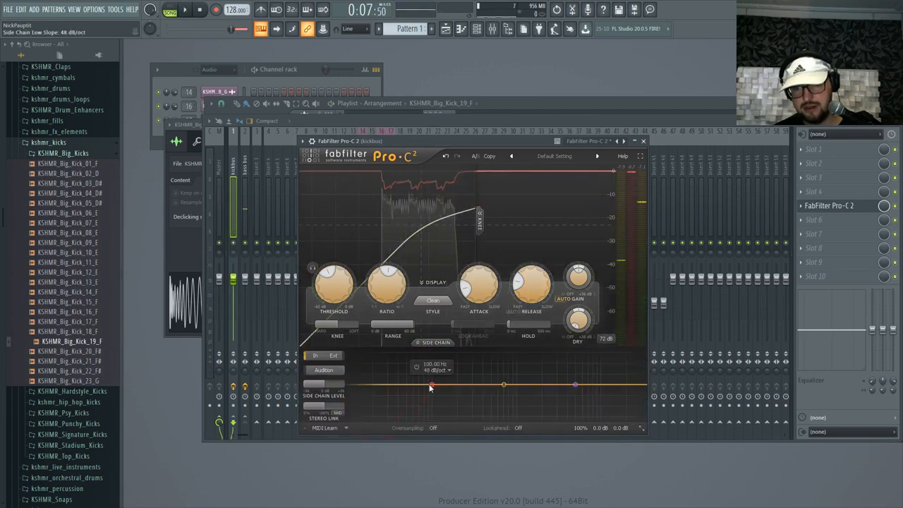
scroll(432, 386, down, 1)
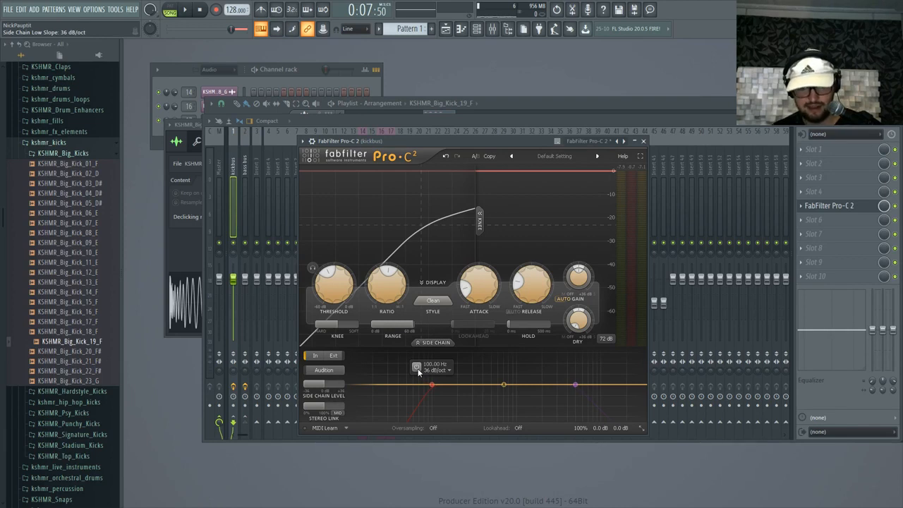
key(space)
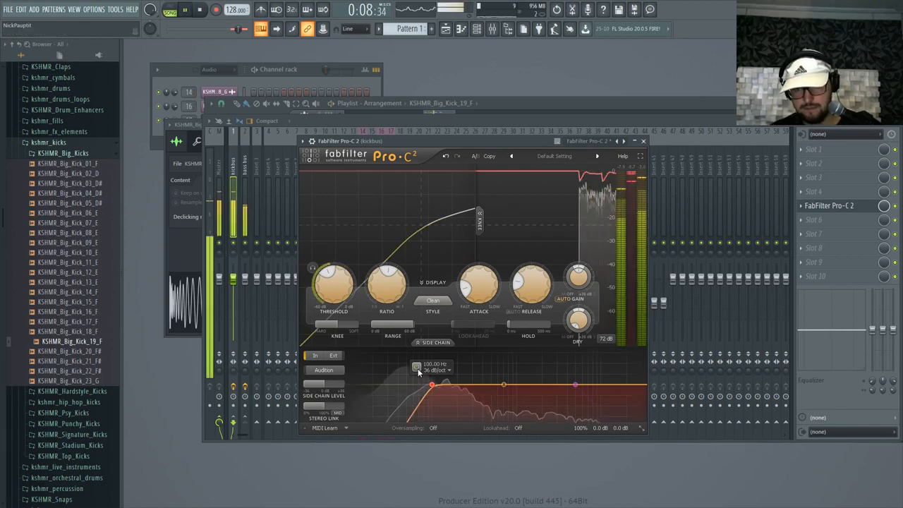
click(417, 367)
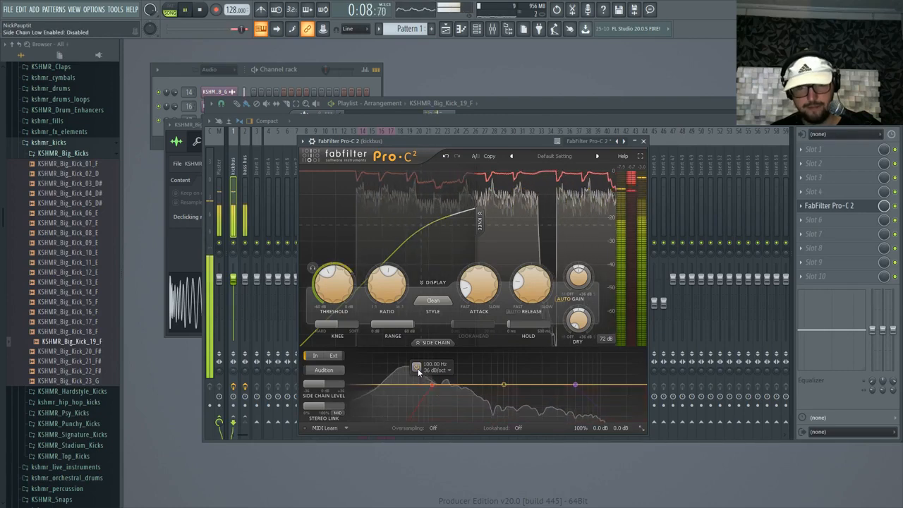
key(space)
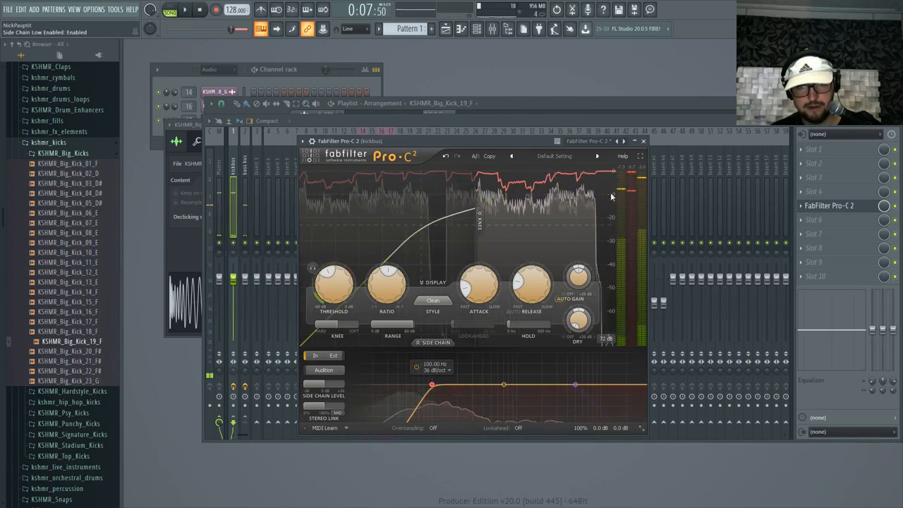
- Set the side-chain low cut to about 74 Hz at 96 dB/oct, audition the kick and close Pro-C 2
mouse_move(433, 385)
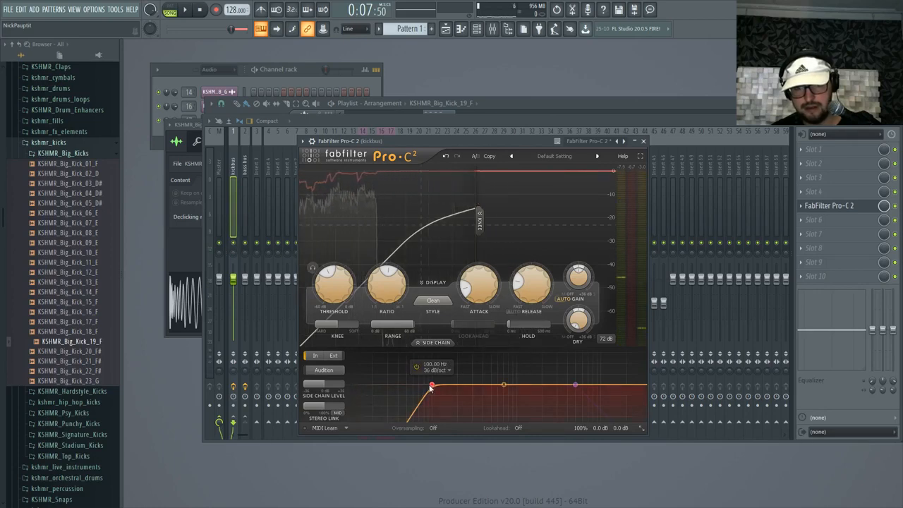
mouse_move(431, 386)
mouse_down()
mouse_move(410, 385)
mouse_move(421, 386)
mouse_up()
scroll(427, 386, up, 3)
key(space)
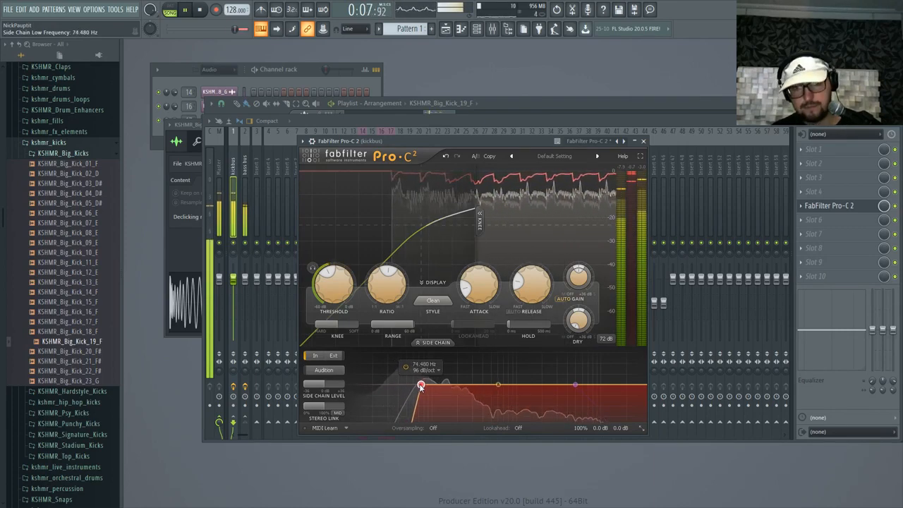
key(space)
click(644, 142)
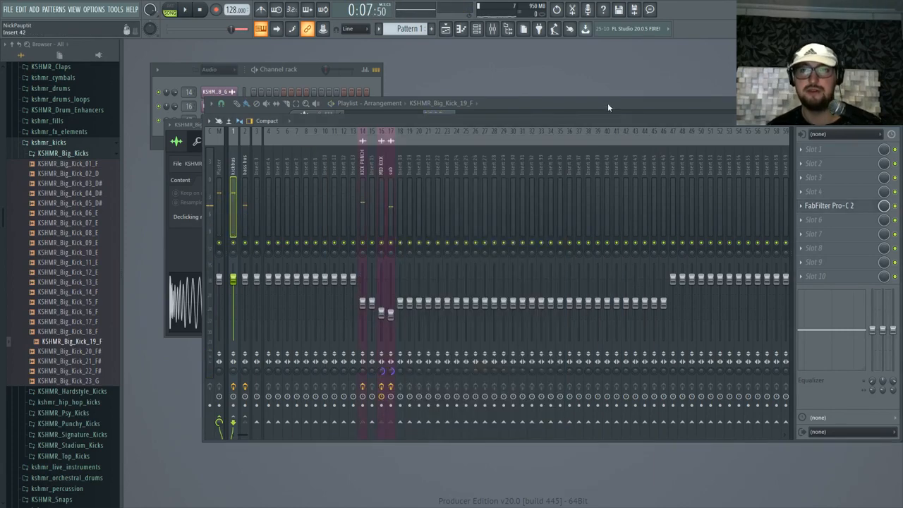
- Mute the KSHMR_Big_Kick_09_E and KSHMR_Big_Kick_19_F clips on Tracks 3 and 4 and audition the remaining punch layer
click(605, 102)
scroll(549, 248, down, 2)
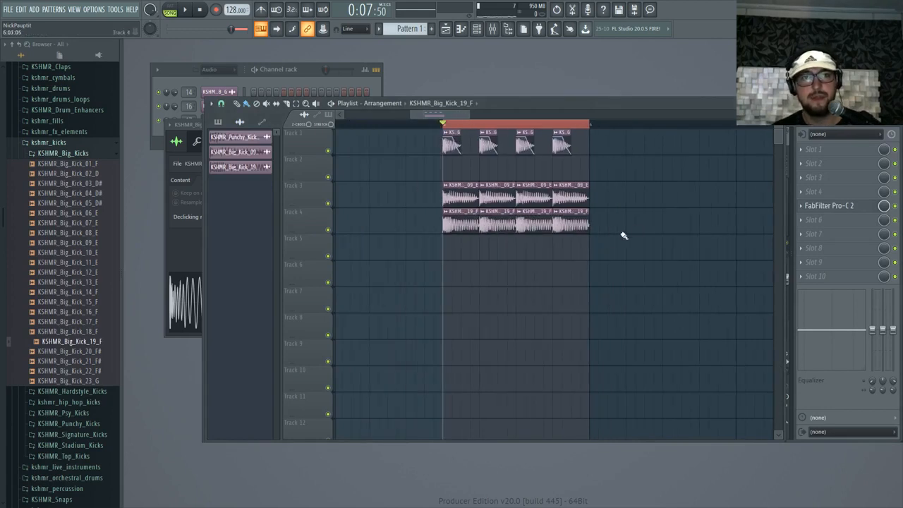
scroll(441, 199, down, 2)
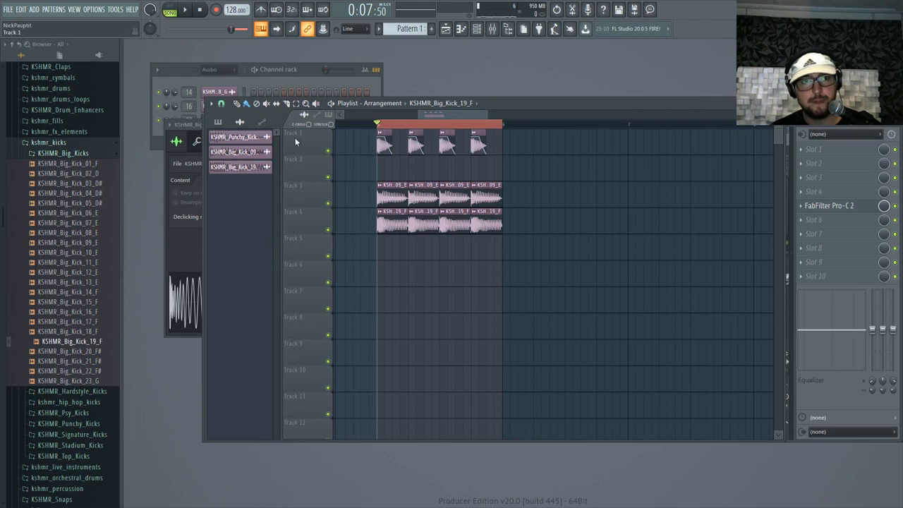
scroll(409, 200, up, 2)
scroll(408, 201, down, 1)
drag(388, 200, 419, 204)
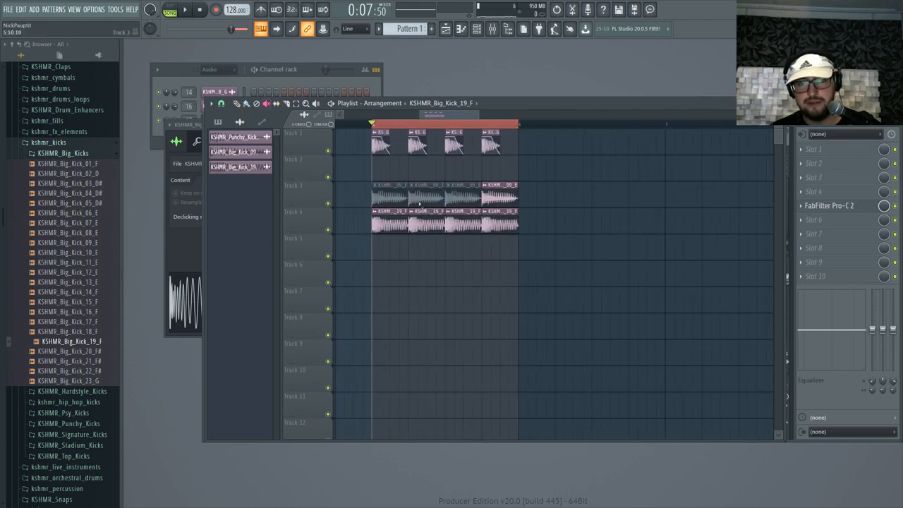
key(space)
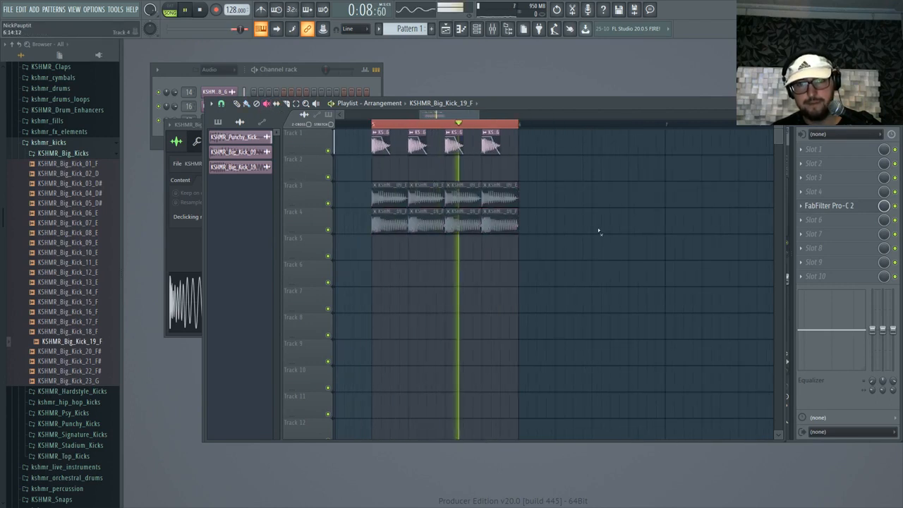
key(F9)
key(space)
key(F9)
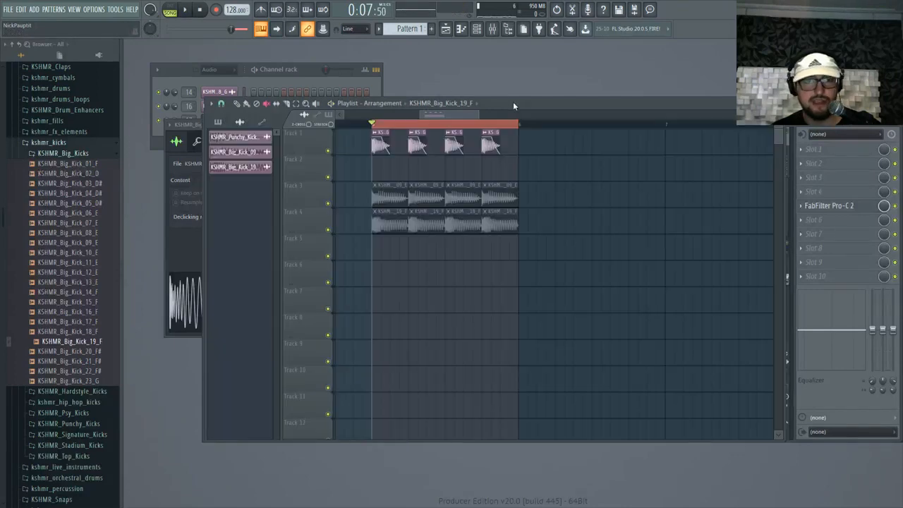
- Show the Unsorted channels in the Channel rack and replace the Kick channel with Sylenth1
click(268, 68)
click(210, 70)
click(218, 106)
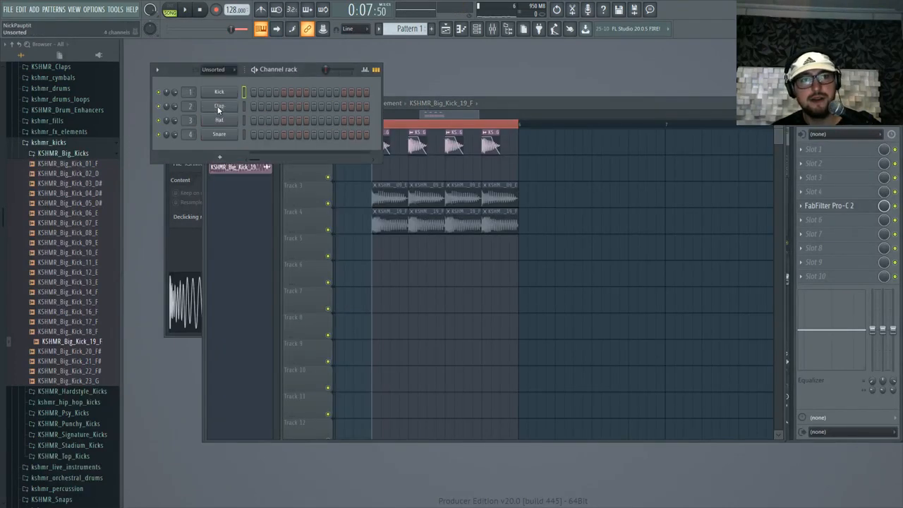
right_click(225, 96)
mouse_move(270, 174)
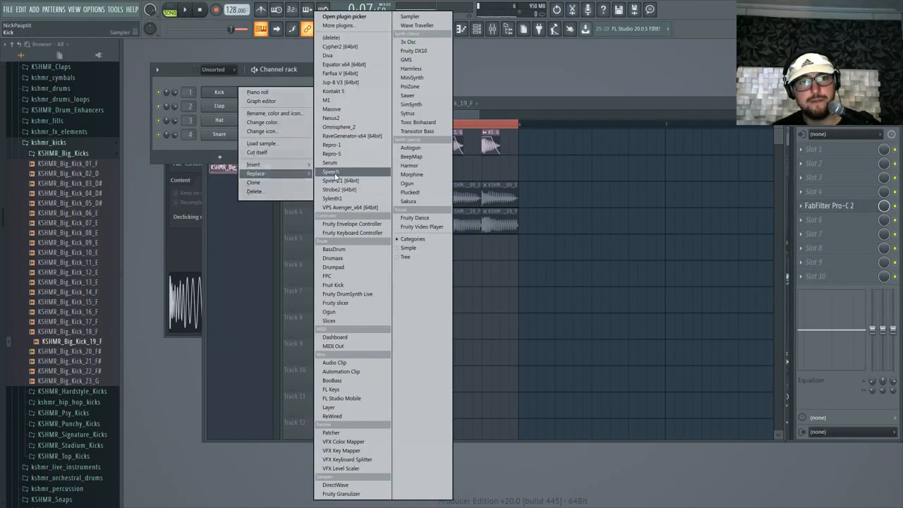
click(332, 199)
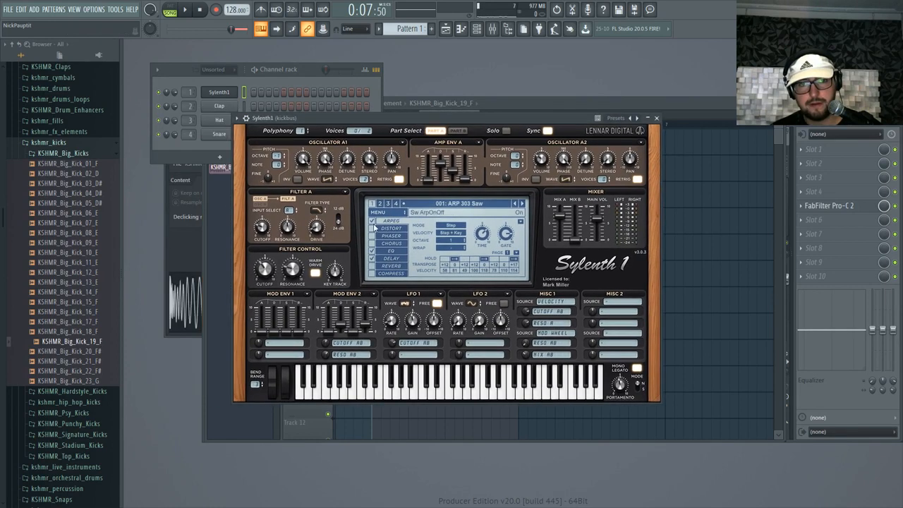
- Insert a blank Init preset in Sylenth1
click(378, 212)
mouse_move(388, 222)
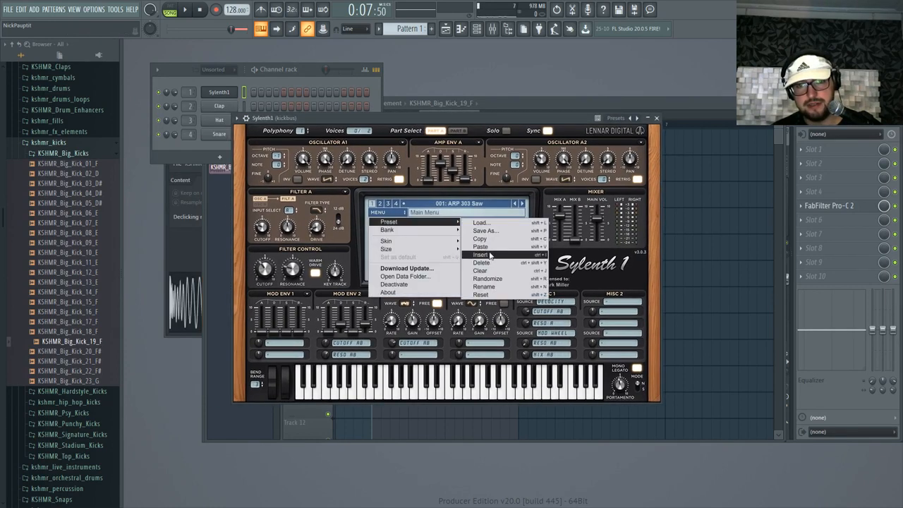
click(490, 255)
- Set Sylenth1's oscillator A1 to a sine wave in a lower octave and enable the Distortion effect
click(326, 179)
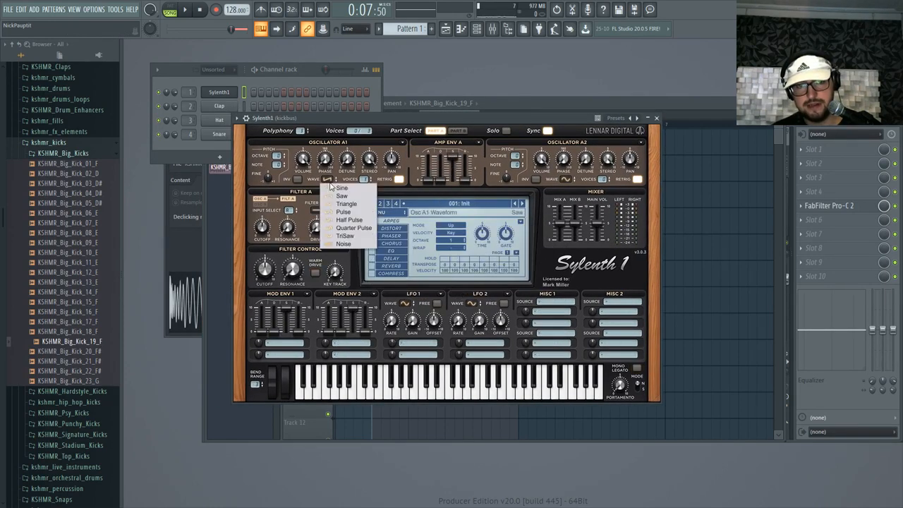
click(337, 189)
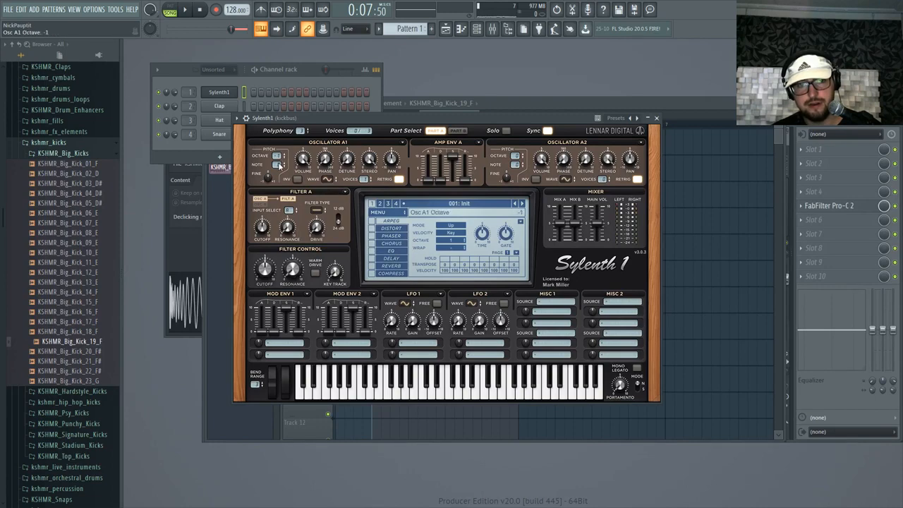
click(372, 229)
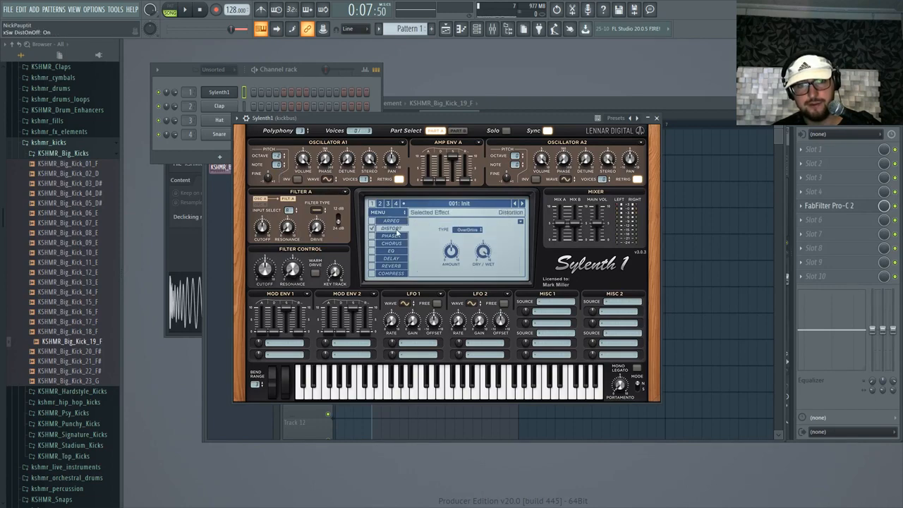
- Link the Sylenth1 channel to mixer insert 20
key(F9)
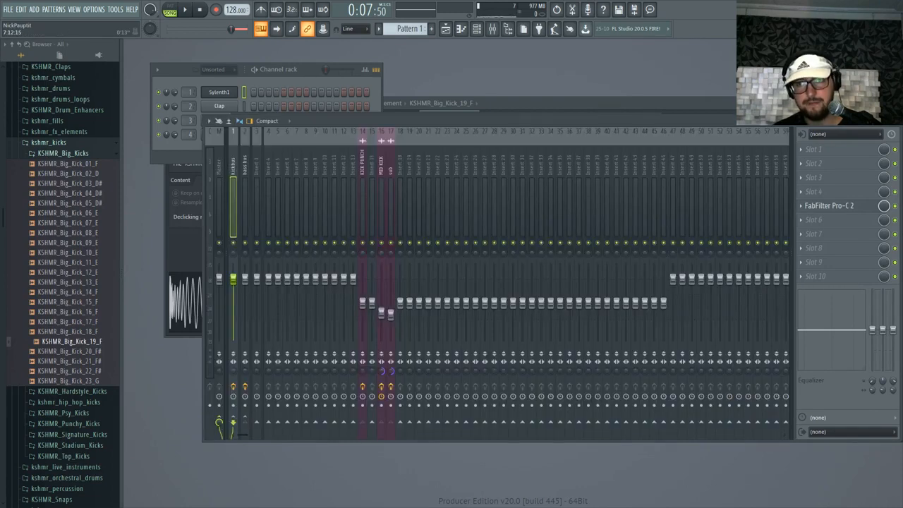
right_click(419, 178)
mouse_move(455, 204)
click(538, 204)
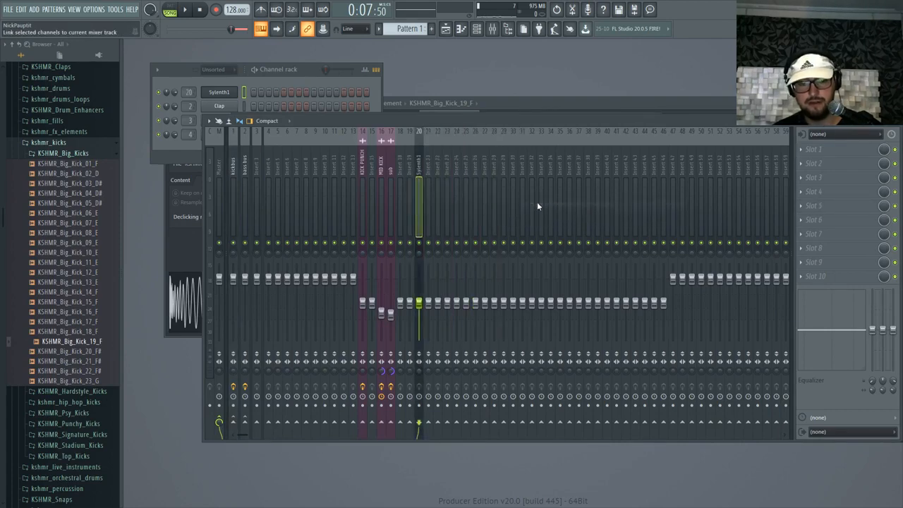
- Load FabFilter Pro-Q 2 in slot 1 of the Sylenth1 track and apply its SUB preset
click(814, 151)
click(634, 150)
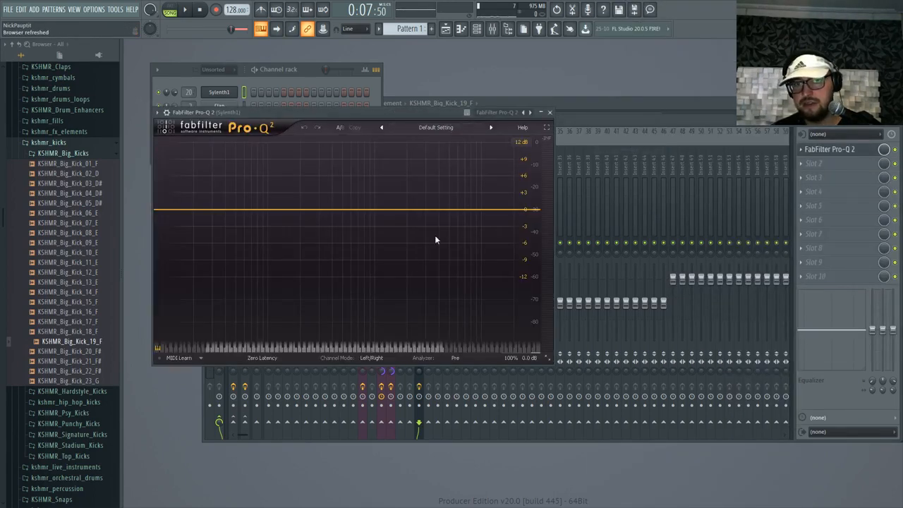
click(442, 127)
click(431, 390)
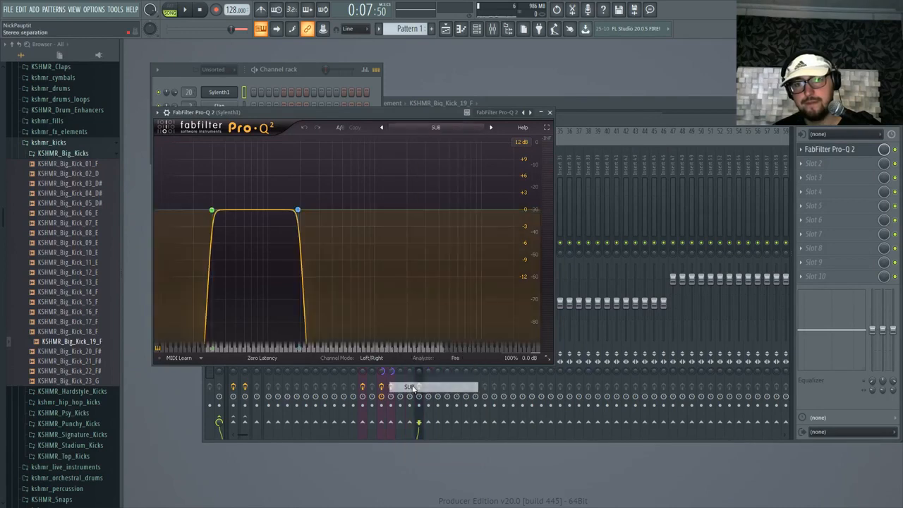
- Set the Pro-Q 2 high cut to 120 Hz and add a bell boost of about 2.35 dB at about 49 Hz
click(298, 210)
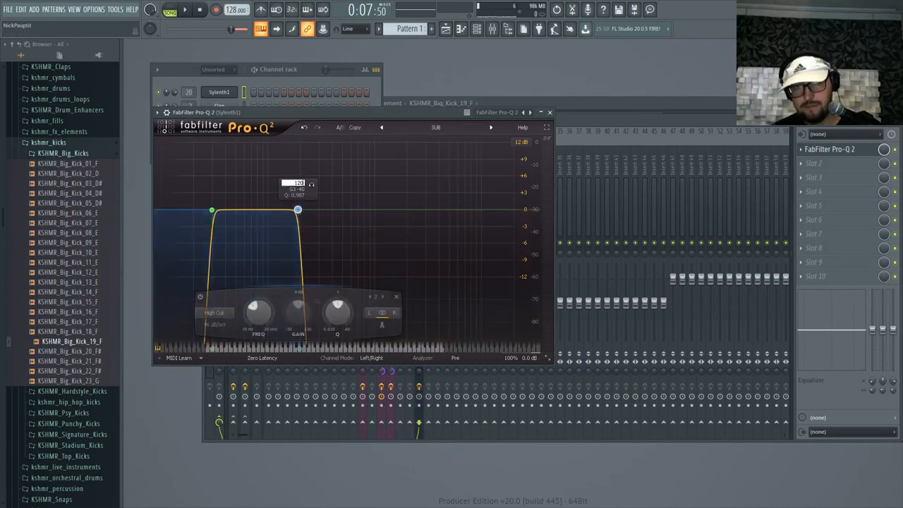
text(120)
key(Return)
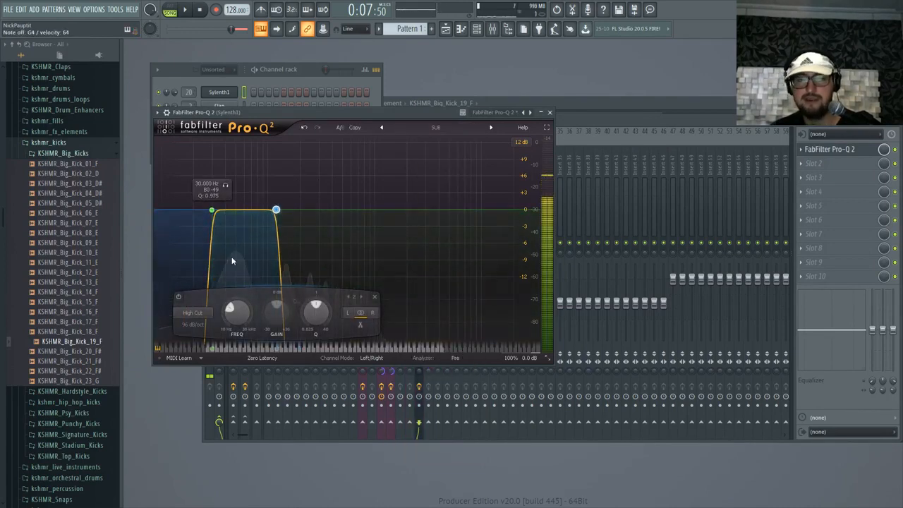
double_click(238, 202)
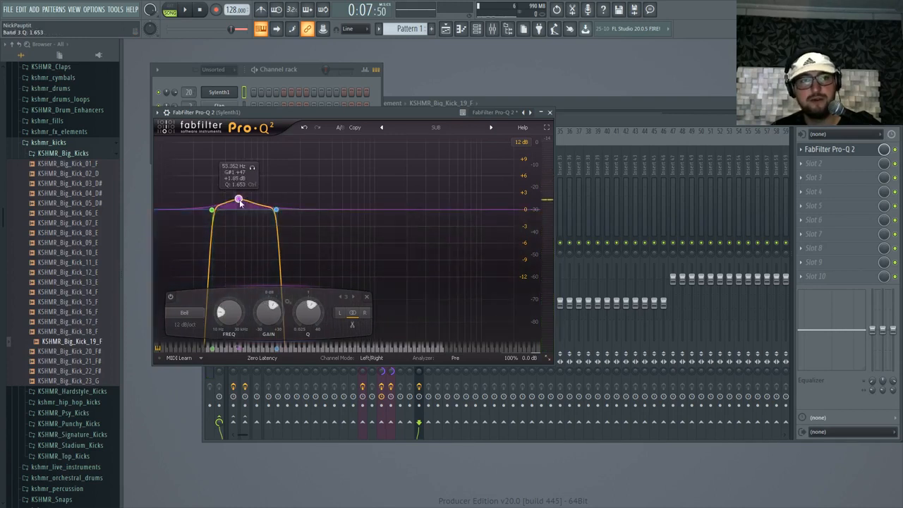
drag(240, 204, 239, 201)
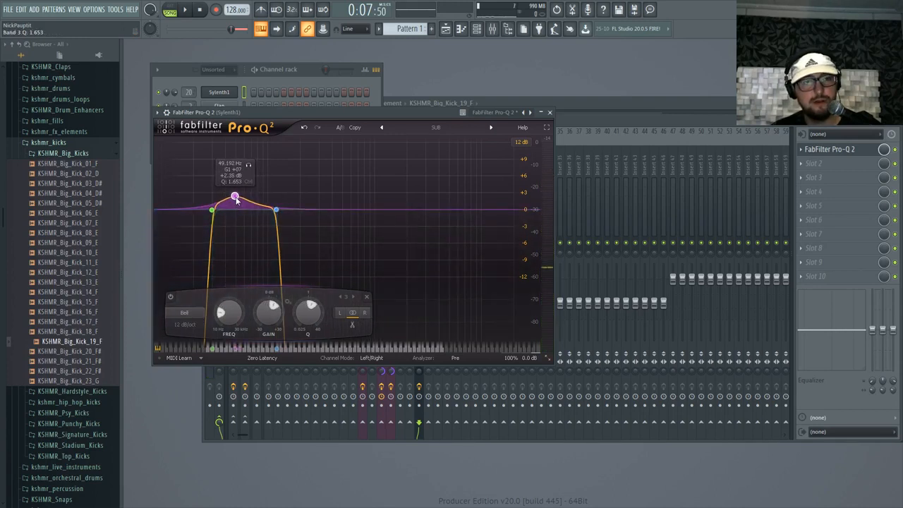
- Route the Sylenth1 mixer track to the bass bus only
click(591, 122)
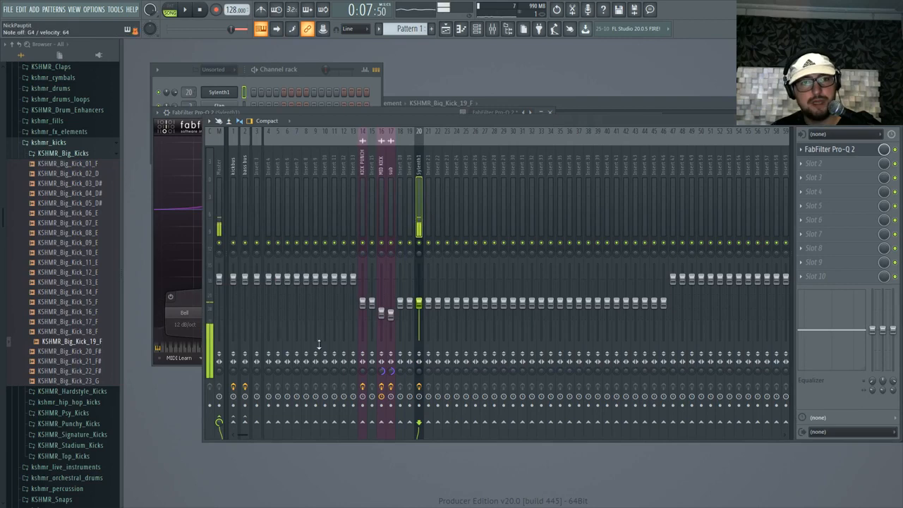
right_click(248, 423)
click(275, 429)
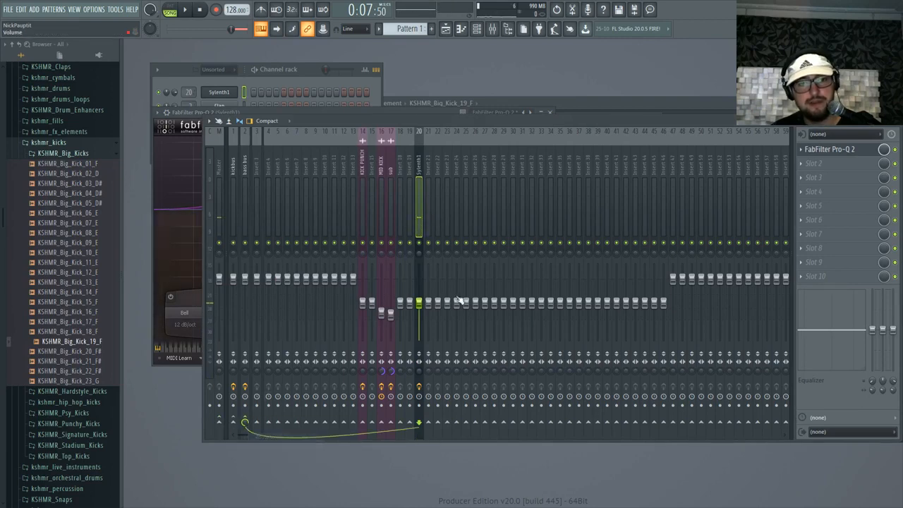
- Move Pro-Q 2 down to slot 3 on the Sylenth1 track and load Decapitator in slot 1
click(811, 151)
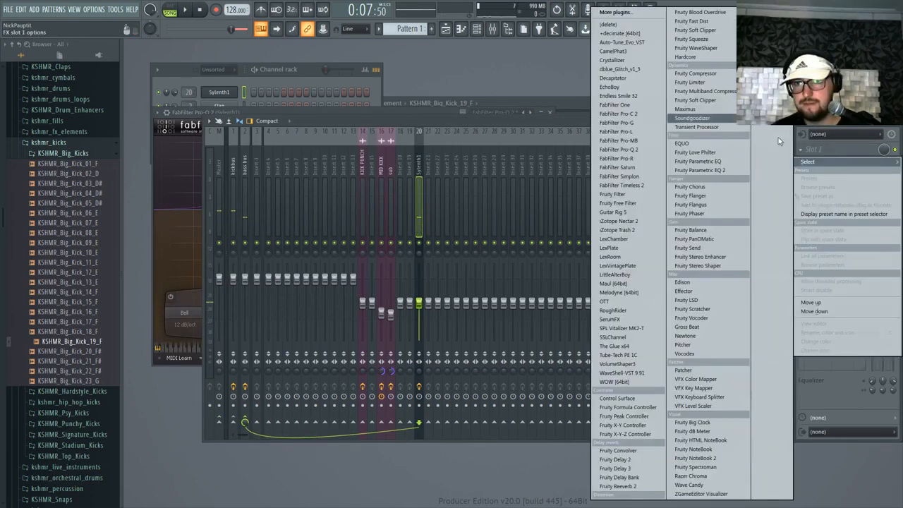
click(612, 78)
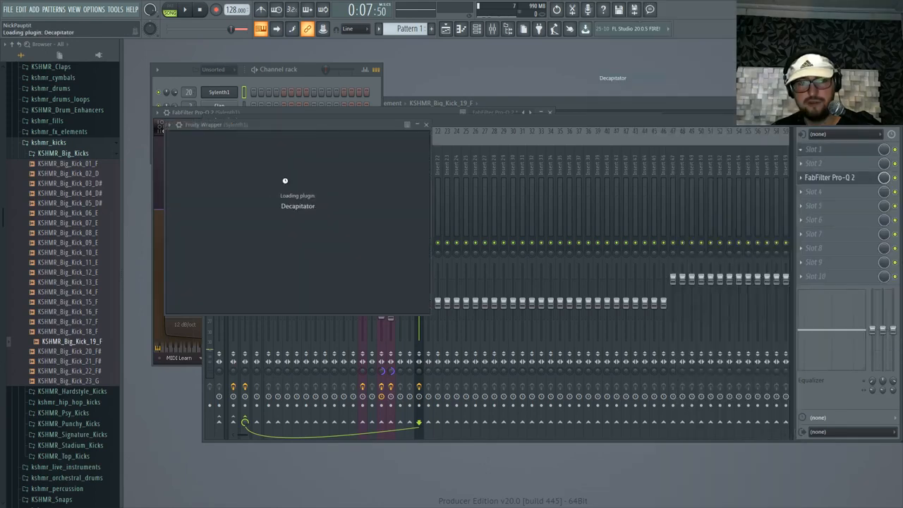
- Turn on Punish in Decapitator on the Sylenth1 track and lower the track's mixer fader slightly
drag(234, 234, 235, 229)
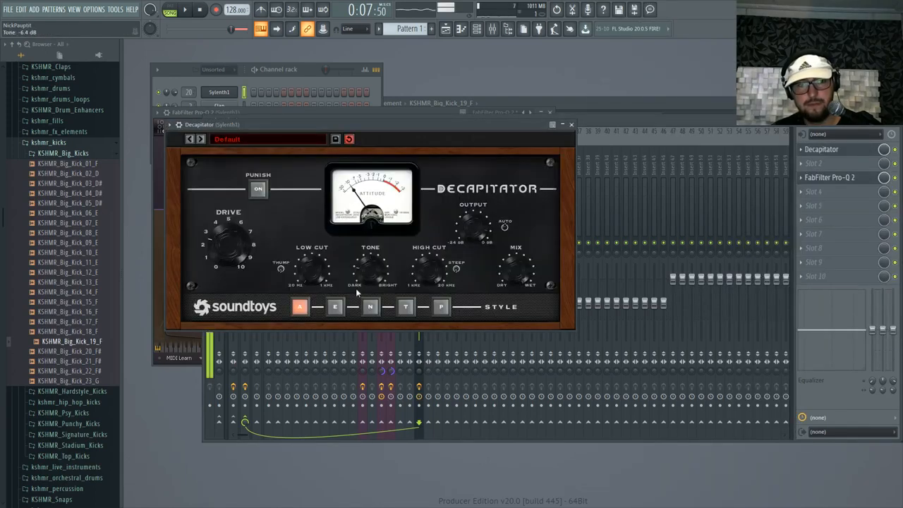
click(633, 118)
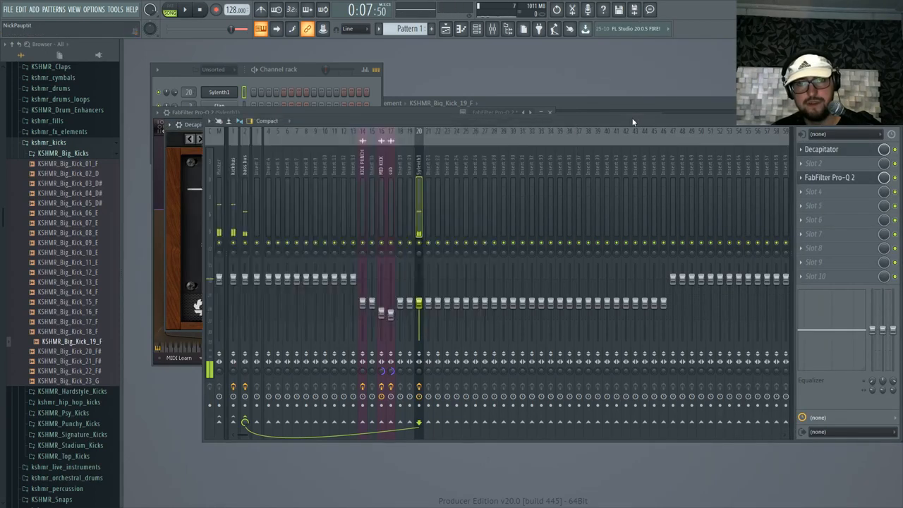
click(855, 151)
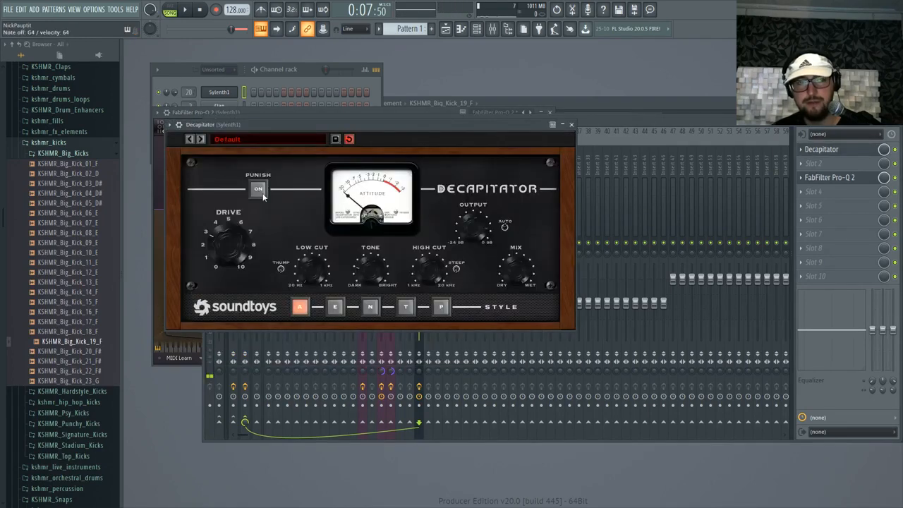
click(259, 190)
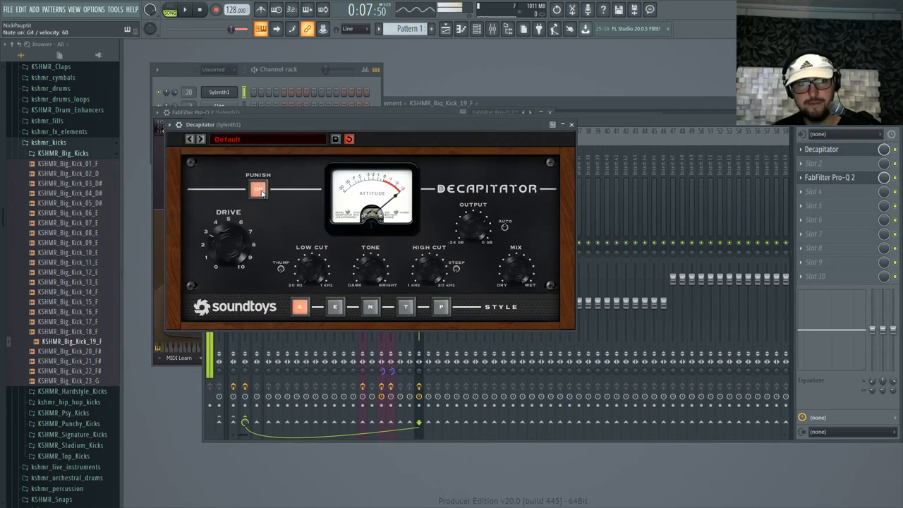
click(614, 131)
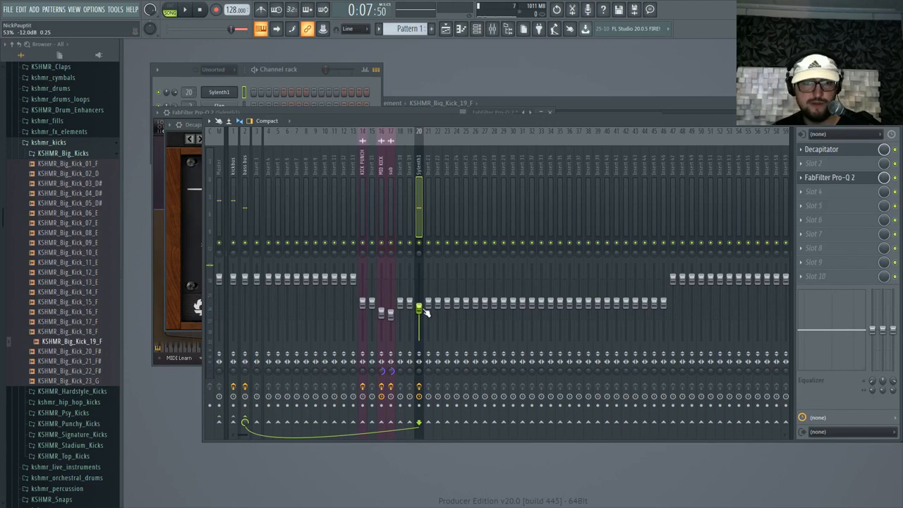
- Add four consecutive one-beat G4 notes filling bar 1 in the piano roll of the Sylenth1 channel
right_click(235, 93)
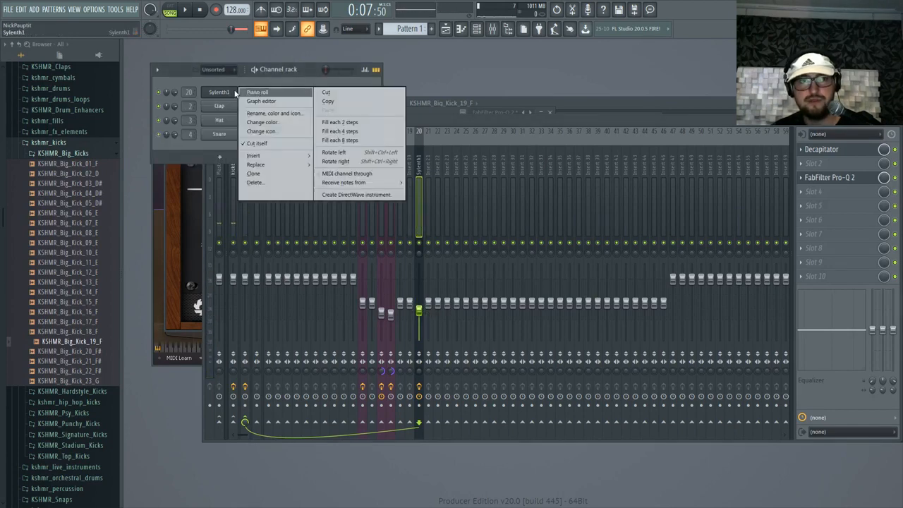
click(257, 92)
click(374, 222)
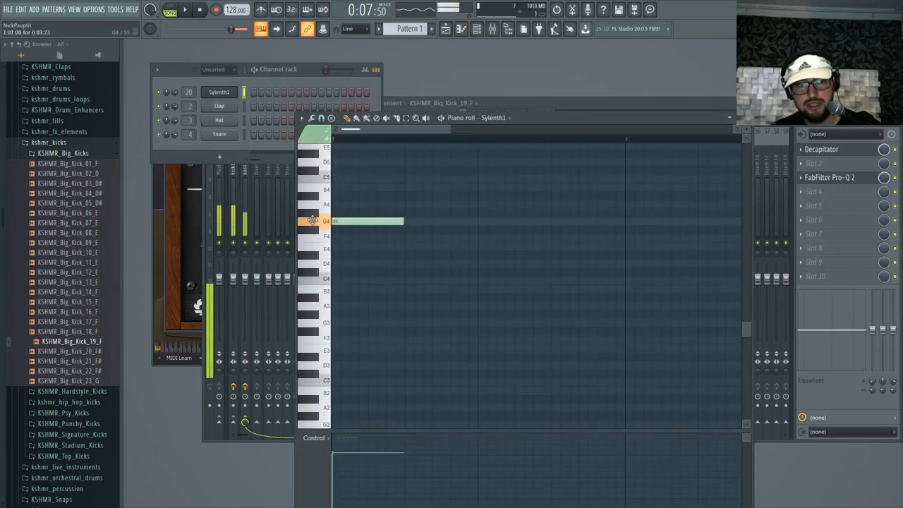
click(423, 222)
click(501, 223)
click(572, 222)
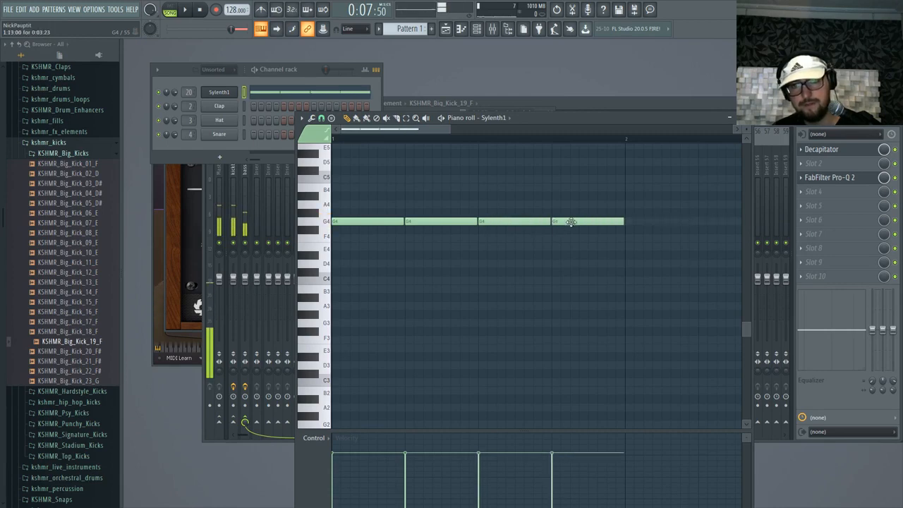
- Place Pattern 1 on playlist Track 5 at the start of the loop region, beneath the kick clips
key(F5)
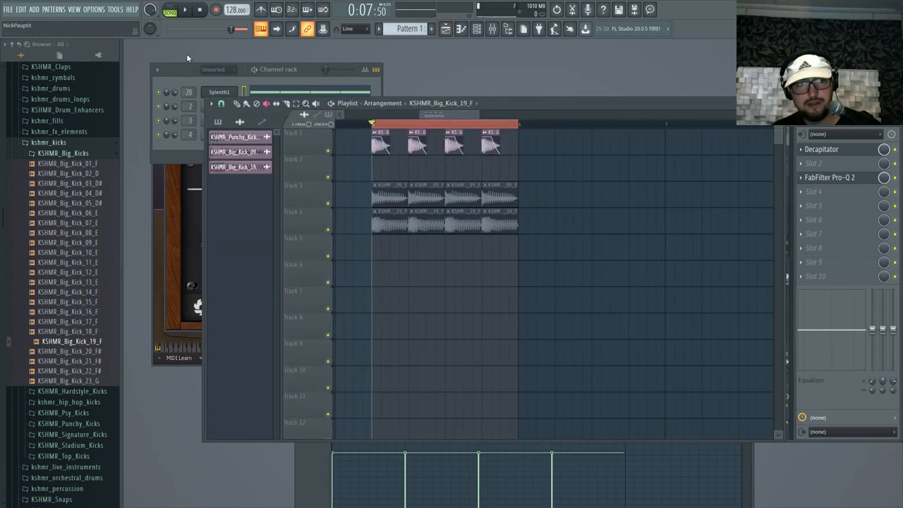
drag(376, 171, 504, 165)
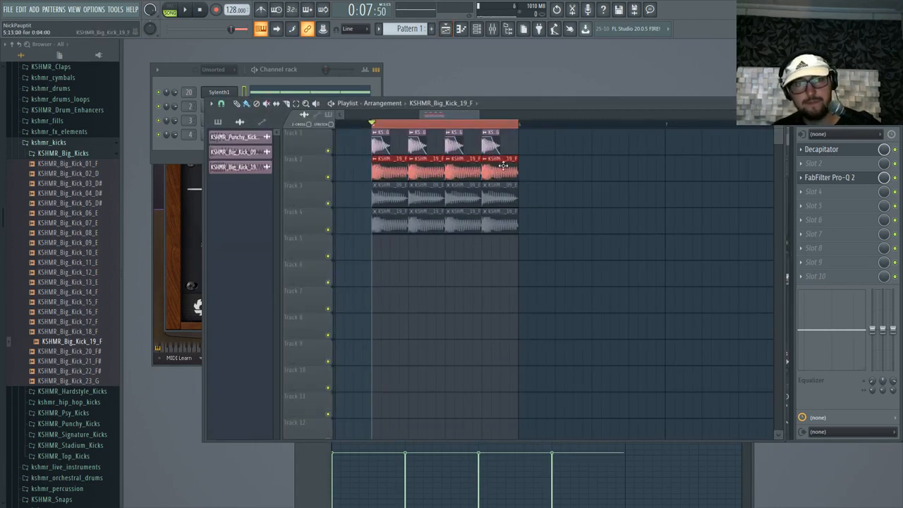
key(ctrl+z)
click(413, 30)
click(384, 251)
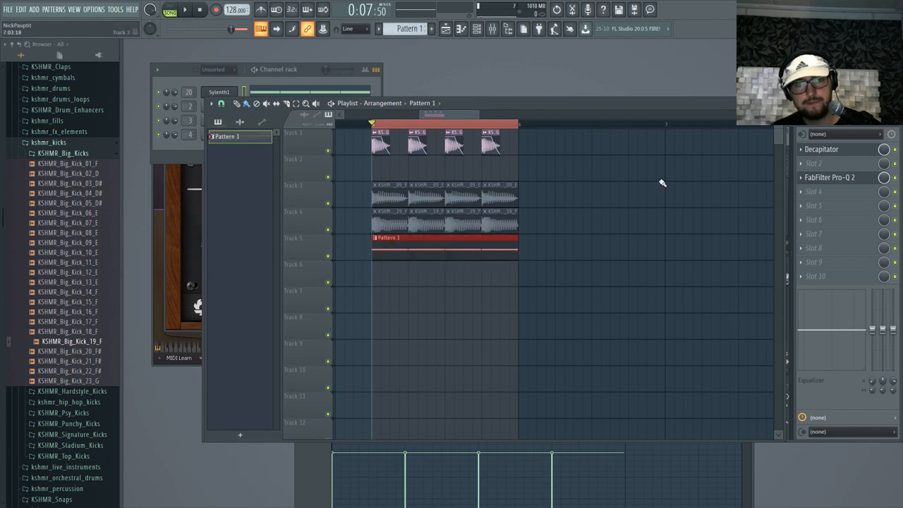
- Play the arrangement to balance the sub against the kick, lowering the Sylenth1 mixer fader a little more
key(F9)
key(space)
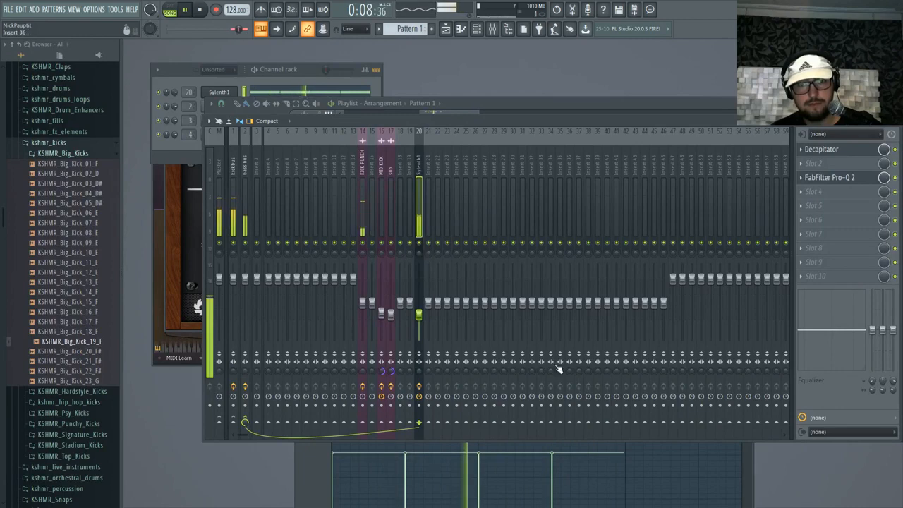
key(space)
- Shift the upper end point of the bass bus VolumeShaper3 curve slightly earlier to soften the final drop
click(246, 185)
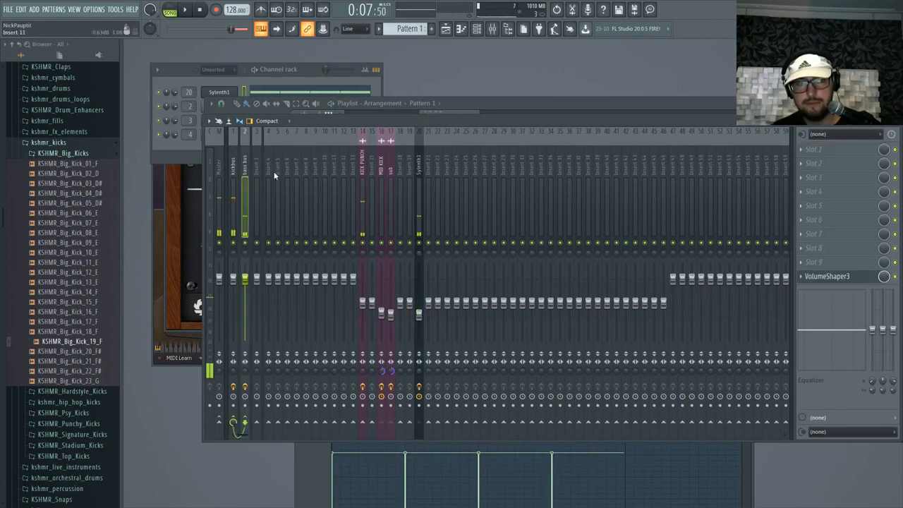
click(829, 276)
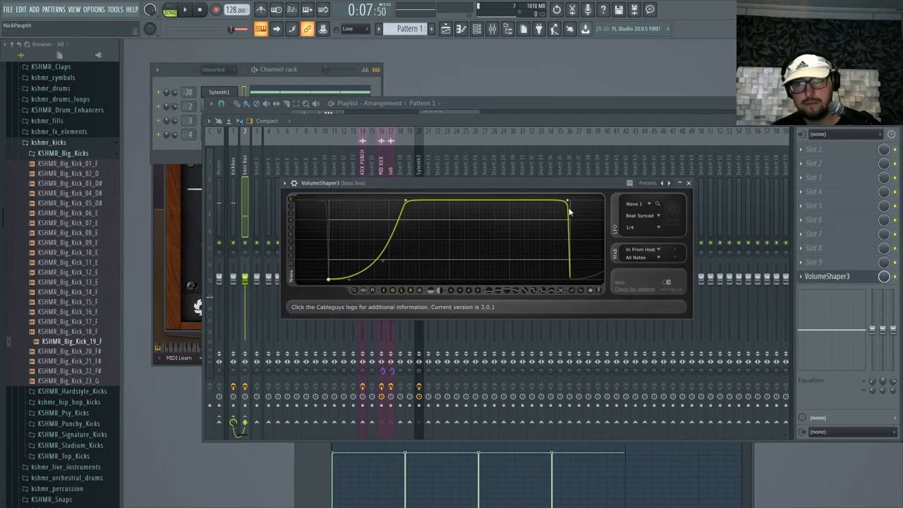
key(F7)
key(space)
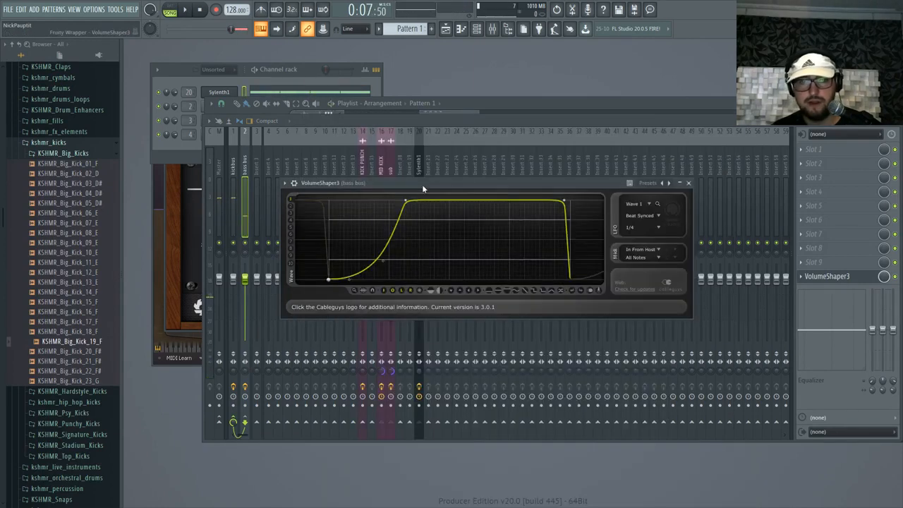
key(Escape)
- Replace the Clap channel in the channel rack with Serum
click(466, 103)
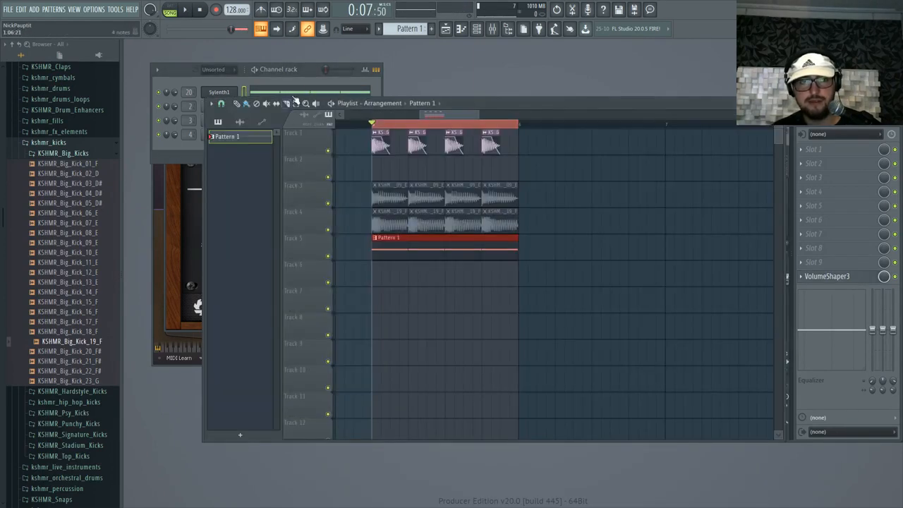
key(F6)
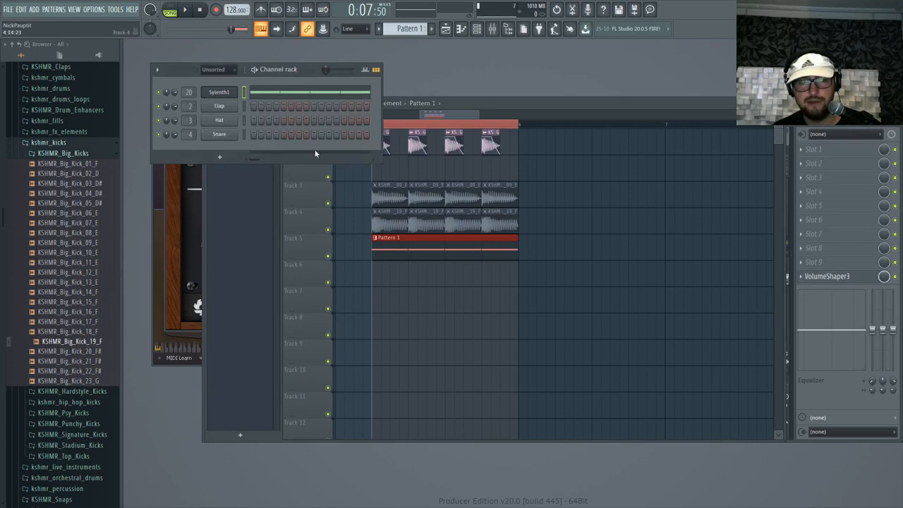
right_click(224, 108)
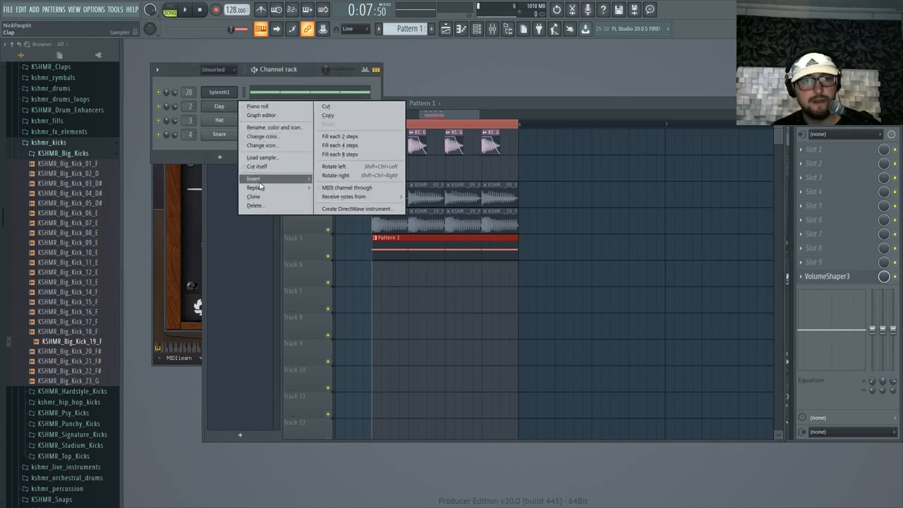
mouse_move(260, 187)
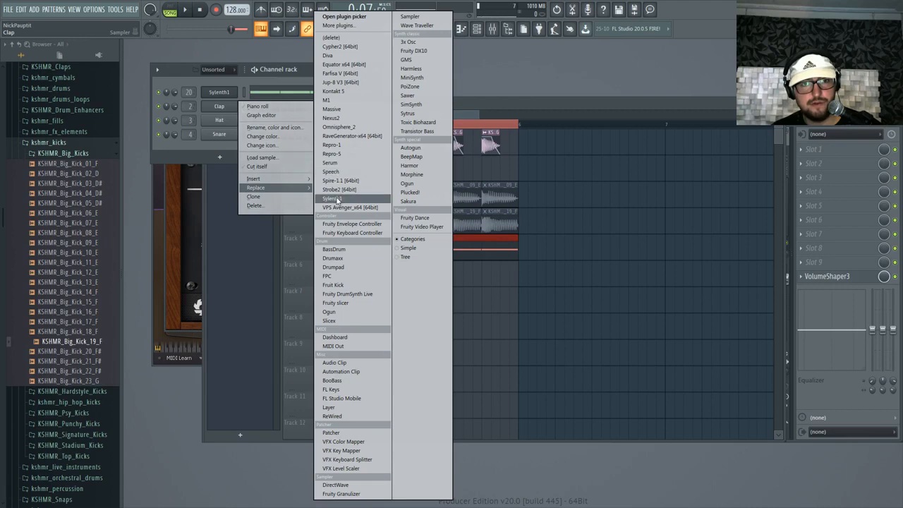
click(333, 163)
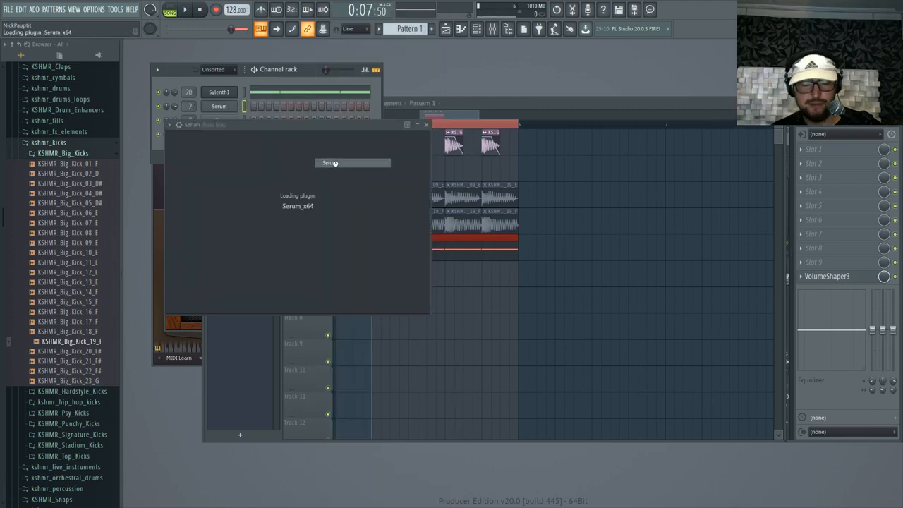
drag(325, 124, 460, 146)
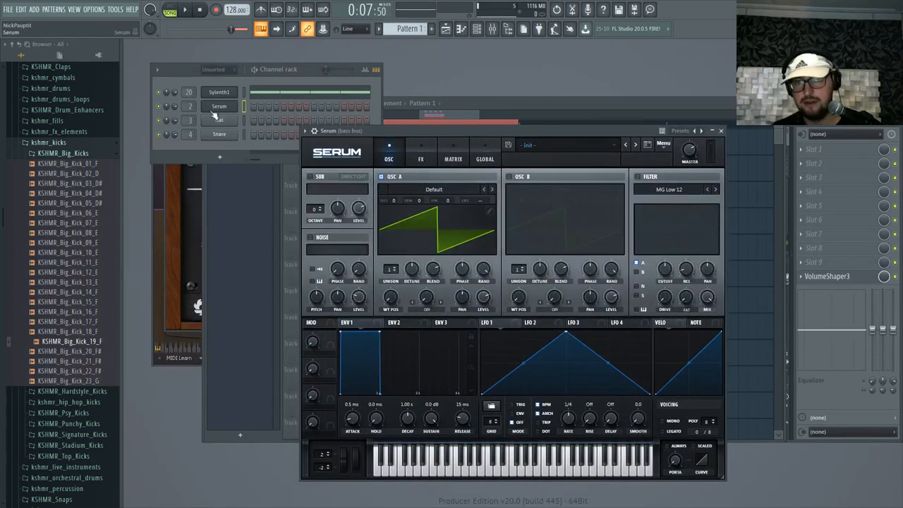
- Load the BA GHOST CRAY preset in Serum
click(559, 148)
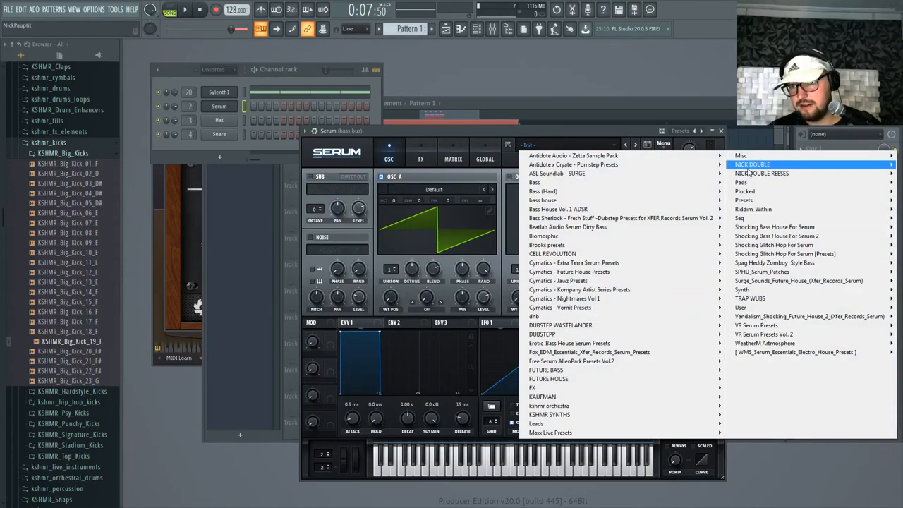
mouse_move(749, 166)
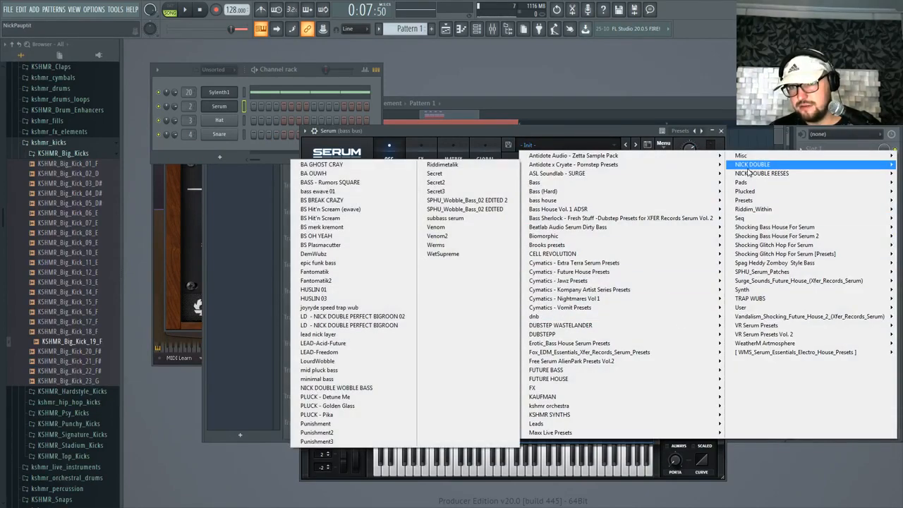
click(343, 166)
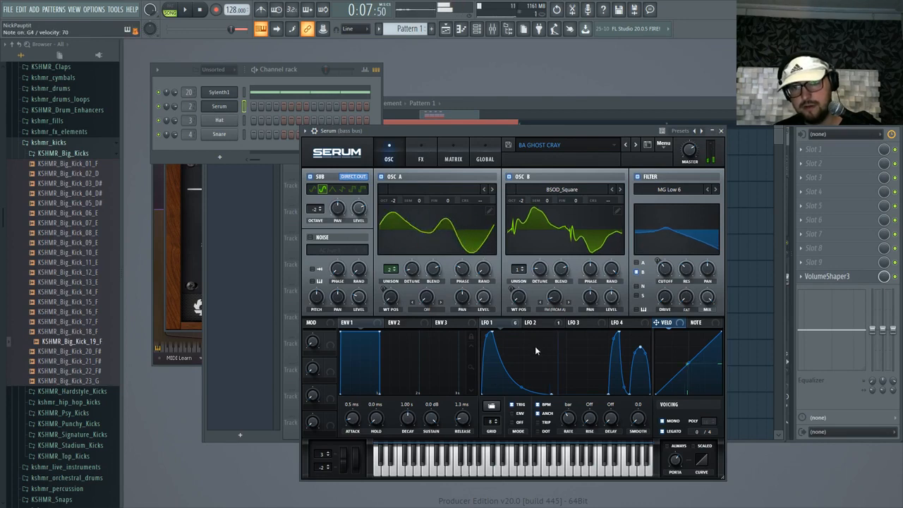
- Add four consecutive one-beat G4 notes to the Serum channel's piano roll, matching the Sylenth1 ghost notes
right_click(241, 106)
click(256, 107)
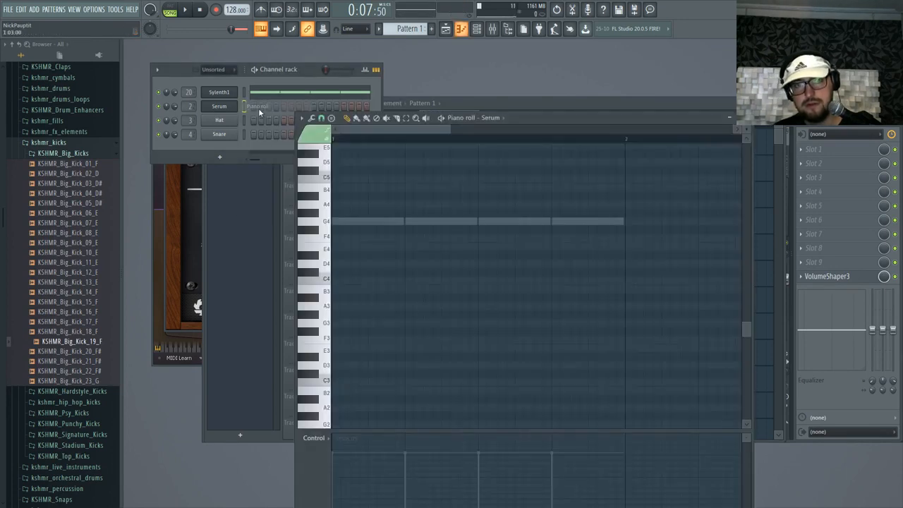
click(351, 223)
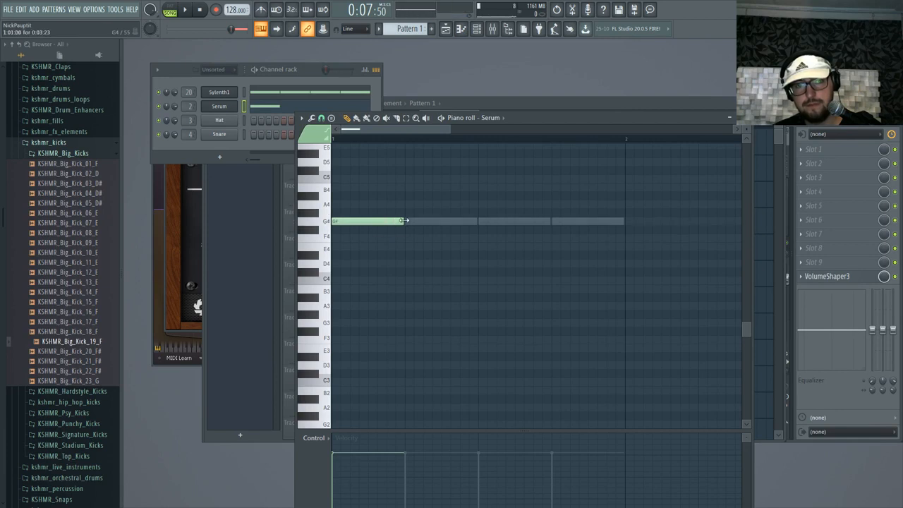
click(431, 220)
click(494, 221)
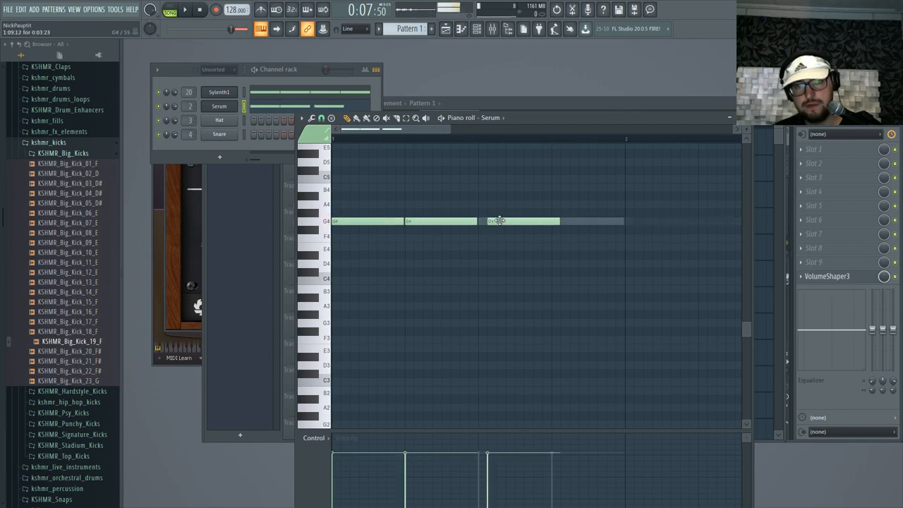
click(561, 221)
- Assign the Serum channel to mixer track 22 and load FabFilter Pro-Q 2 in the track's slot 1
key(F9)
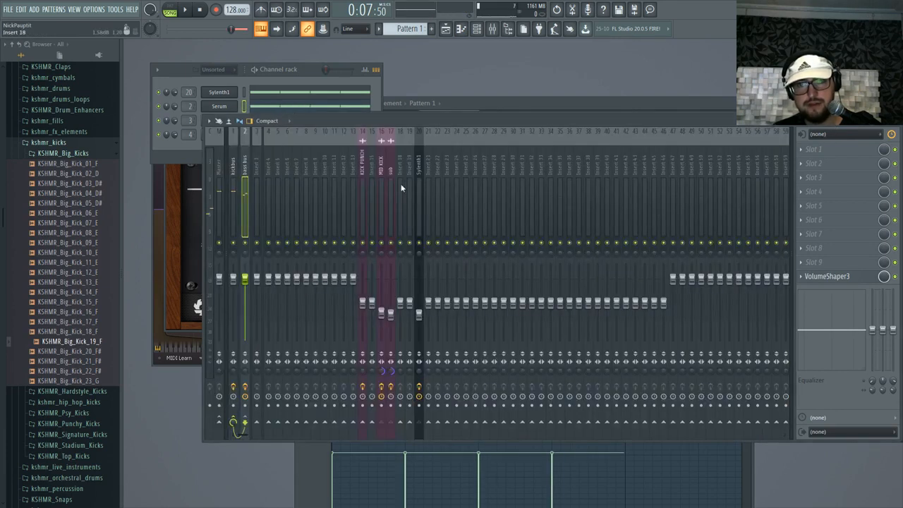
right_click(441, 178)
mouse_move(482, 203)
click(565, 206)
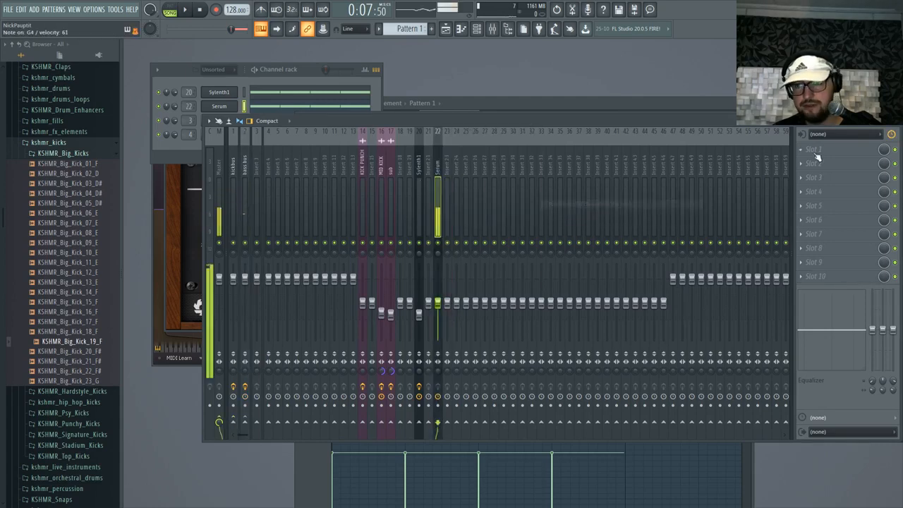
click(816, 151)
mouse_move(808, 161)
click(619, 150)
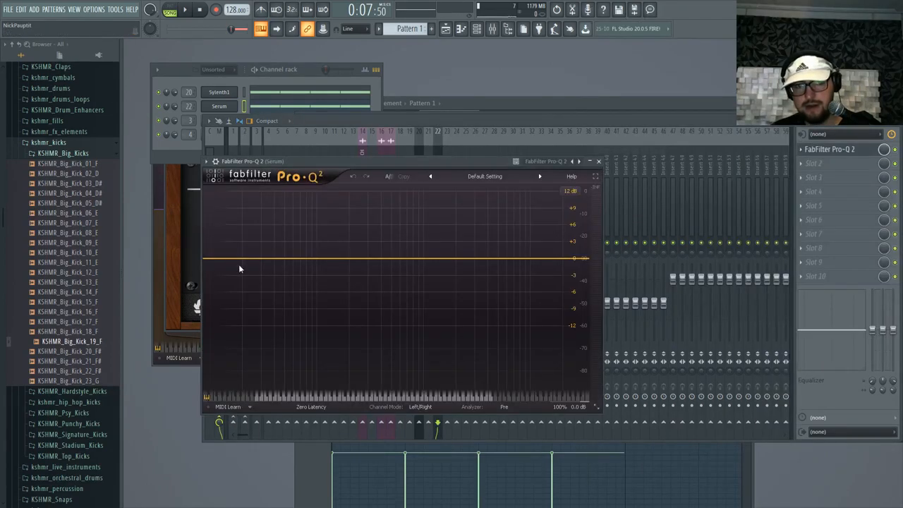
- Add a 36 dB/oct low cut at 120 Hz in the Serum track's Pro-Q 2
scroll(221, 261, up, 4)
double_click(221, 261)
text(120)
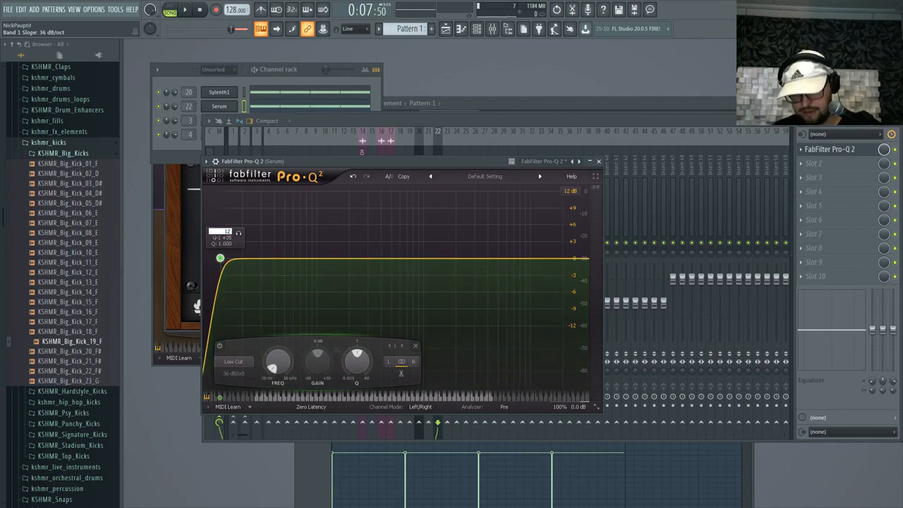
key(Return)
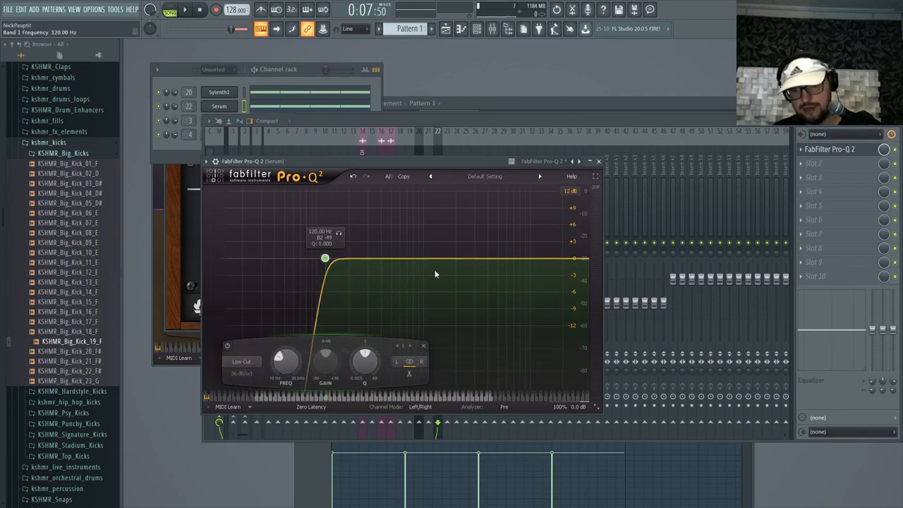
- Add a 96 dB/oct high cut below 1.5 kHz and a bell boost of about 3.3 dB at about 194 Hz
double_click(581, 258)
scroll(581, 258, up, 7)
drag(583, 261, 451, 269)
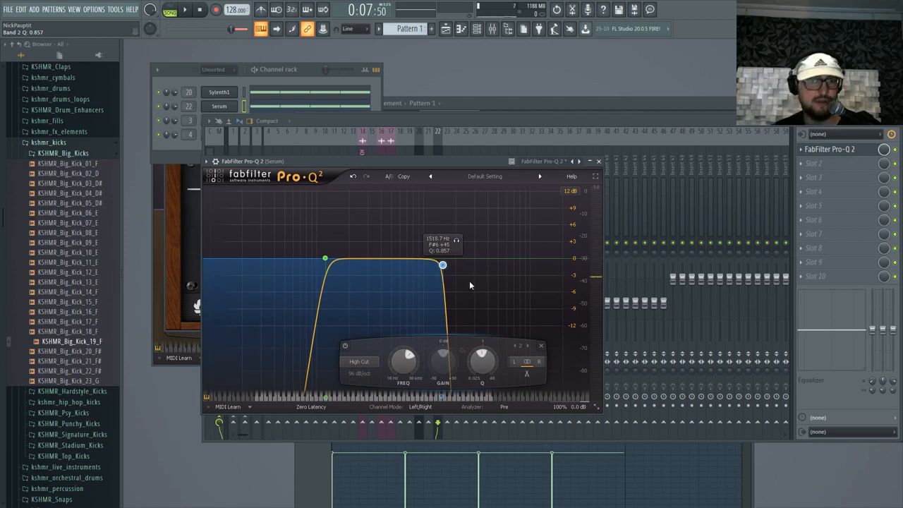
drag(442, 266, 347, 240)
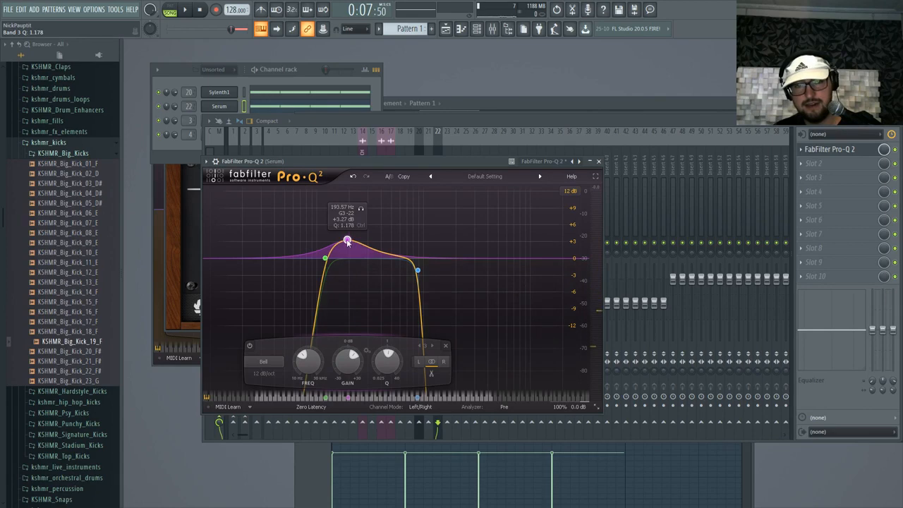
key(space)
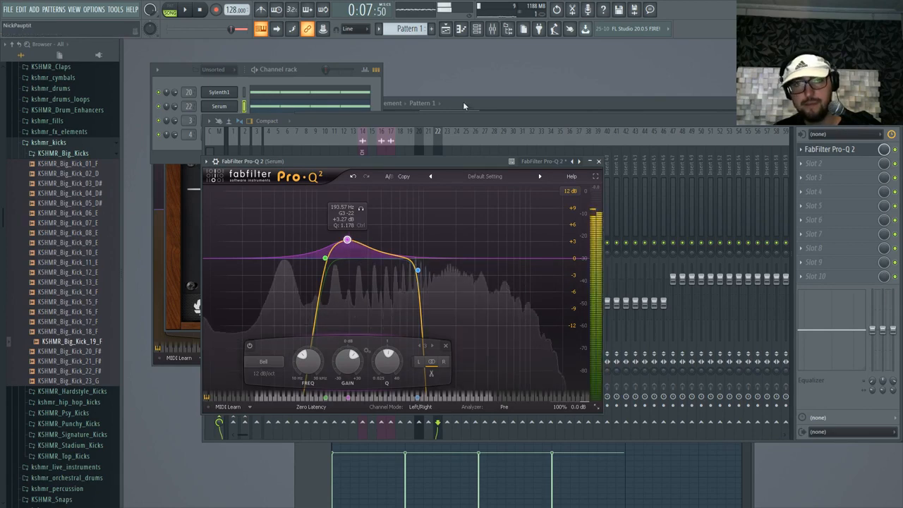
- Play back the loop to check the Serum layer in the mix, and open the Serum instrument
click(481, 98)
key(F9)
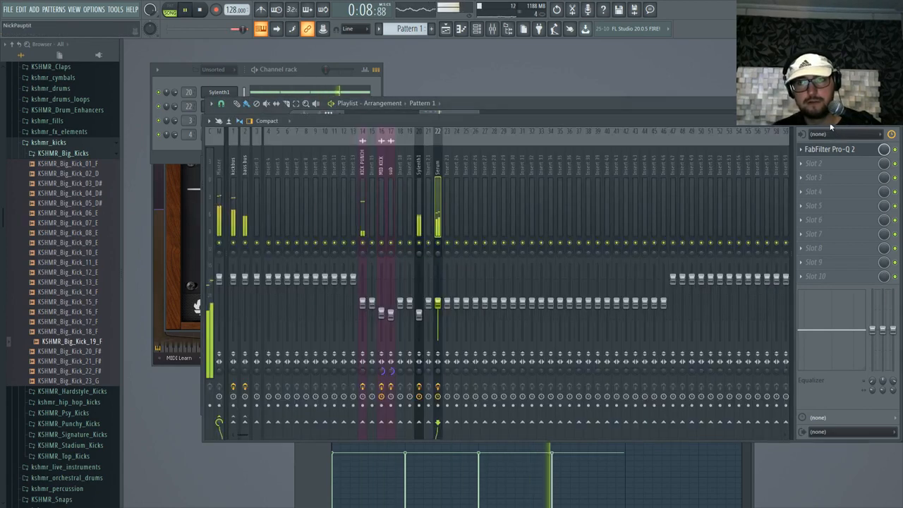
click(307, 64)
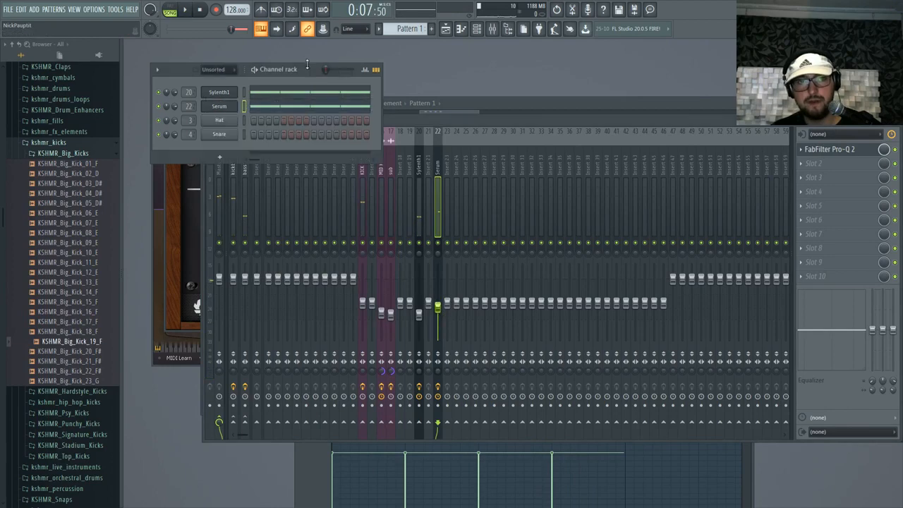
click(234, 106)
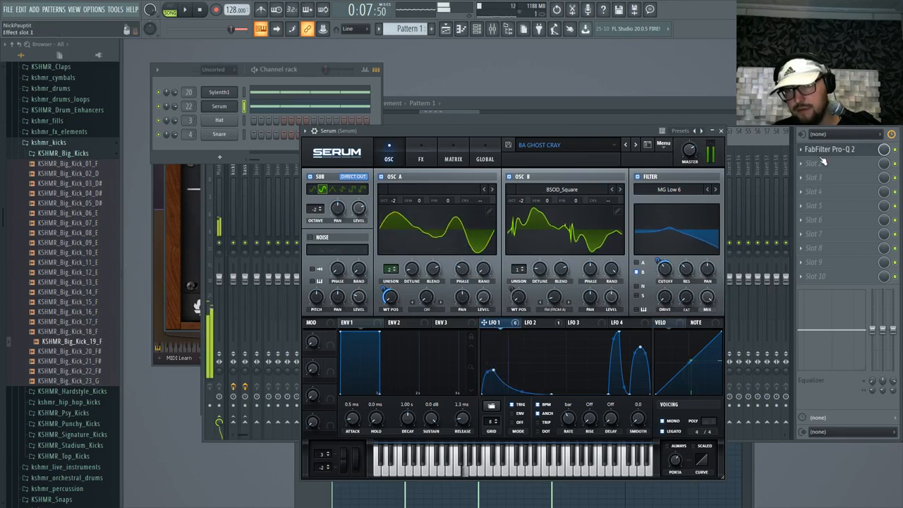
- Move Pro-Q 2 to slot 4 of the Serum mixer track and load CamelPhat3 in slot 2
drag(845, 152, 845, 194)
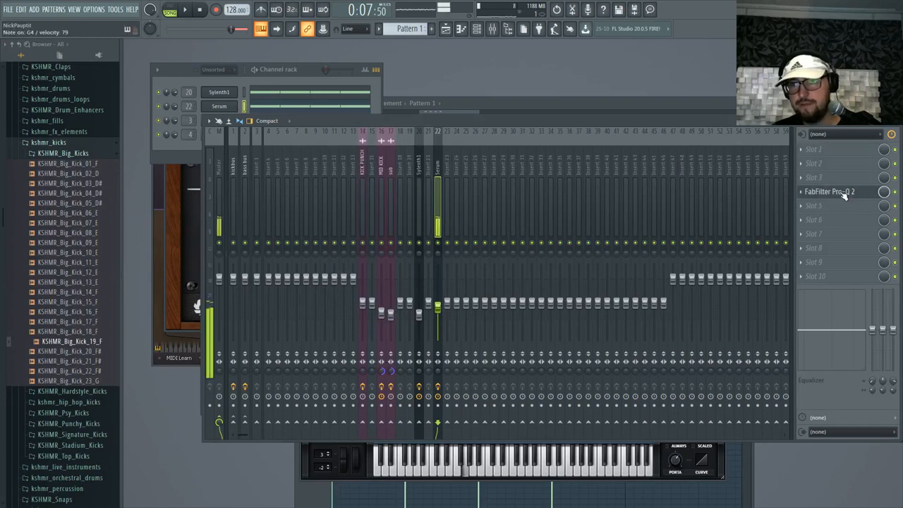
click(820, 168)
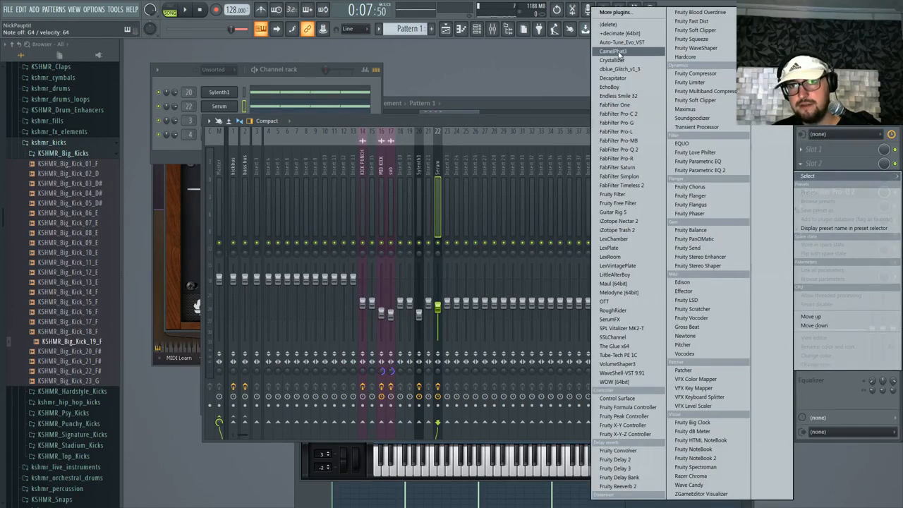
click(613, 51)
- Clear the CamelPhat3 preset and raise its Tube distortion to about 20%
click(275, 132)
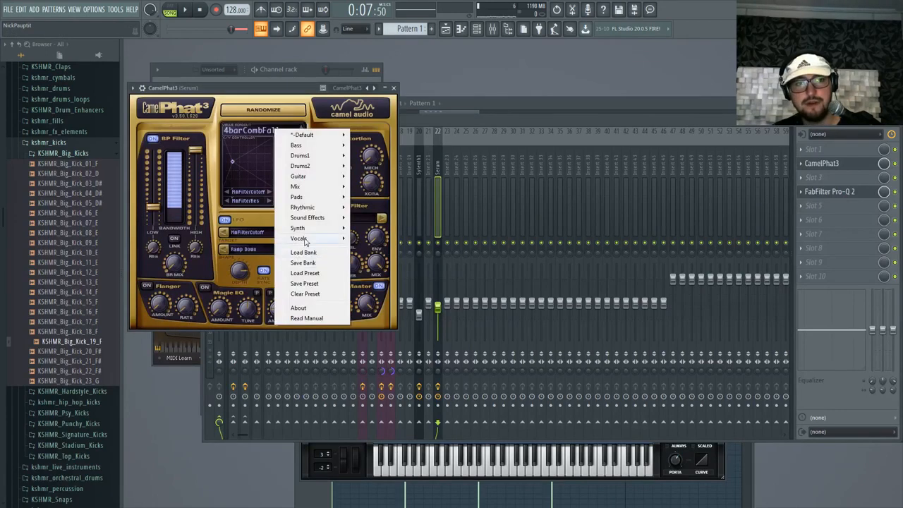
click(306, 294)
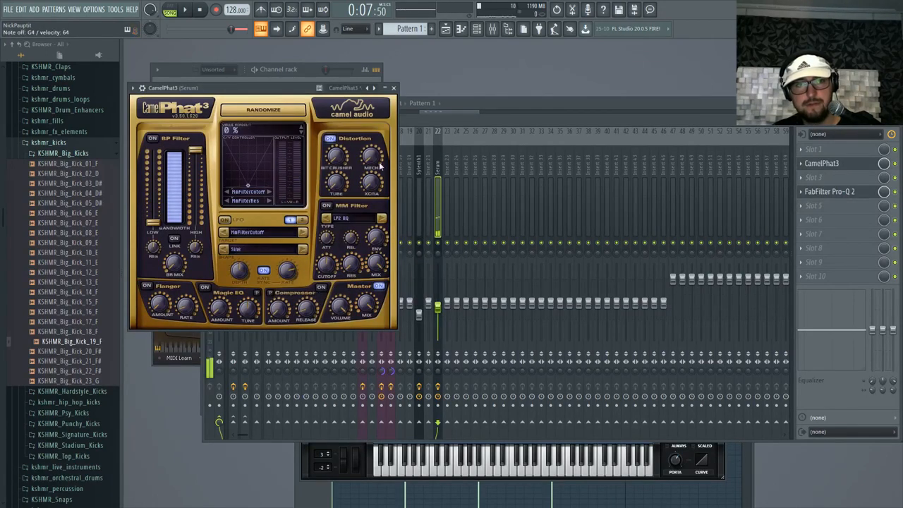
drag(379, 165, 335, 182)
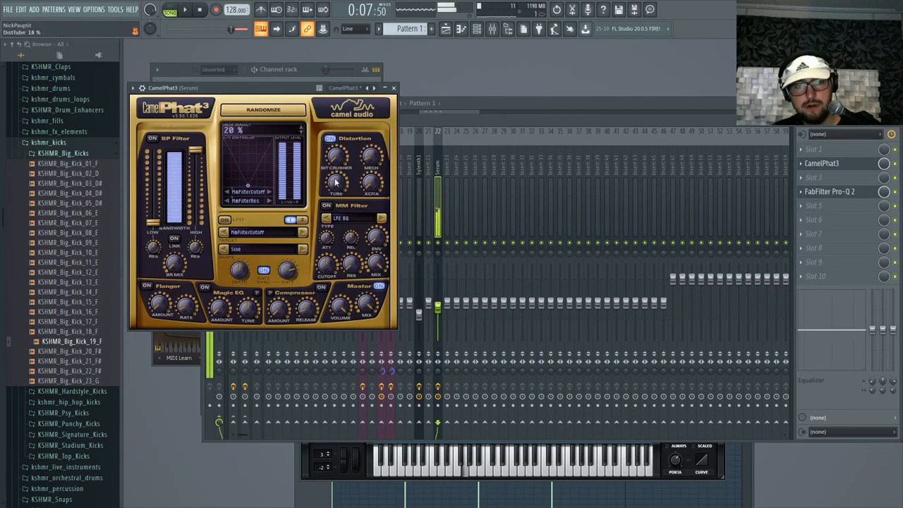
- Lower the Serum track's fader to about -18.9 dB and route the track only to the bass bus
drag(437, 308, 443, 323)
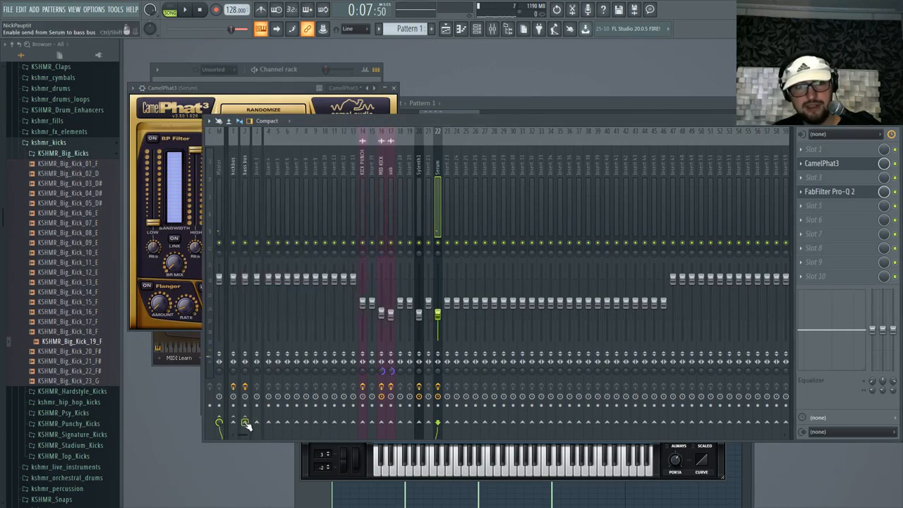
right_click(244, 423)
click(282, 428)
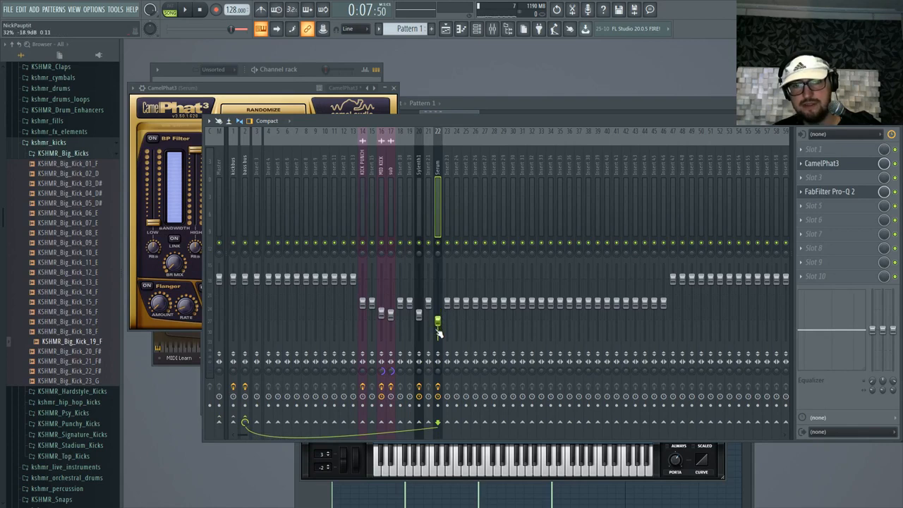
- Play back the playlist loop to hear the kick layers with the distorted Serum mid-bass
key(space)
click(522, 104)
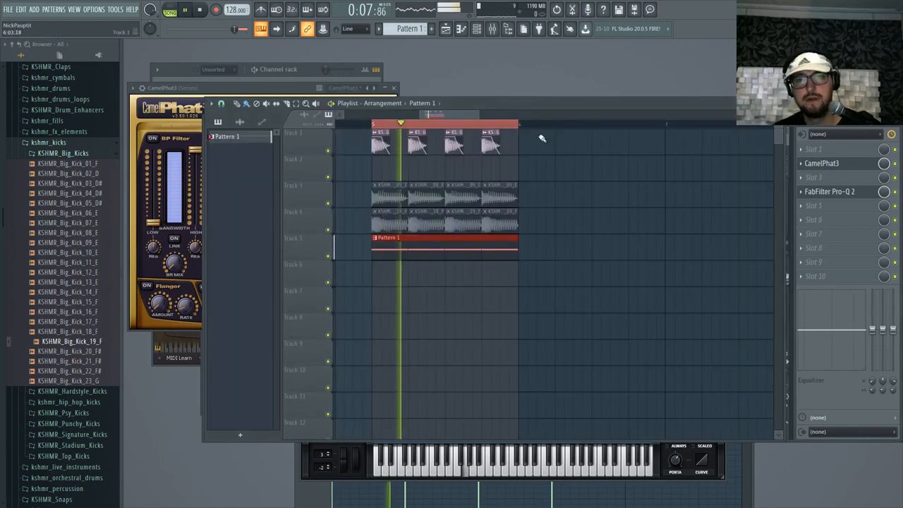
click(577, 187)
right_click(600, 188)
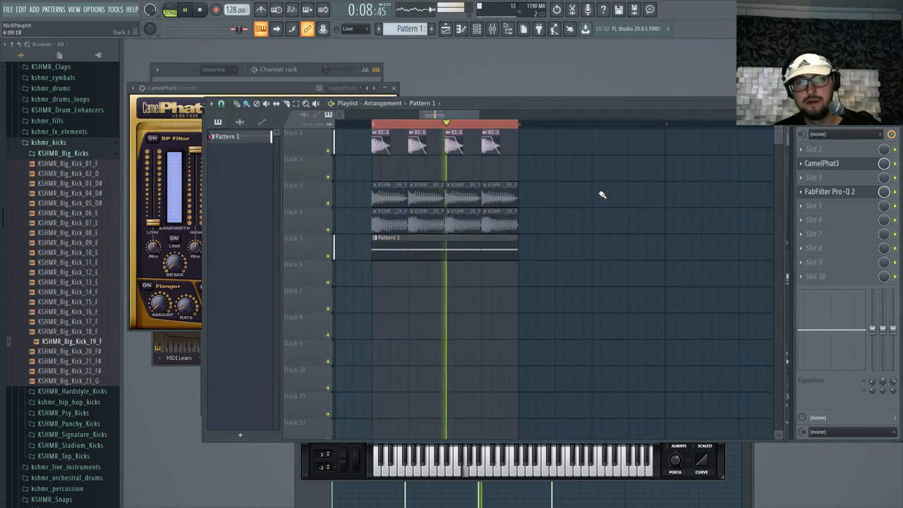
key(space)
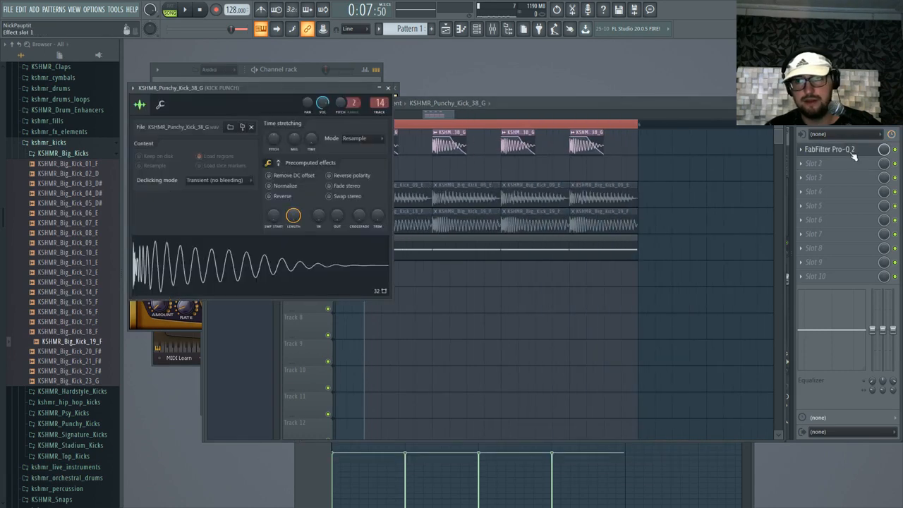
- Move the second punch kick clip to track 2 and pull the KICK PUNCH Pro-Q 2 high cut far below its high-frequency boost
drag(463, 148, 455, 164)
double_click(451, 159)
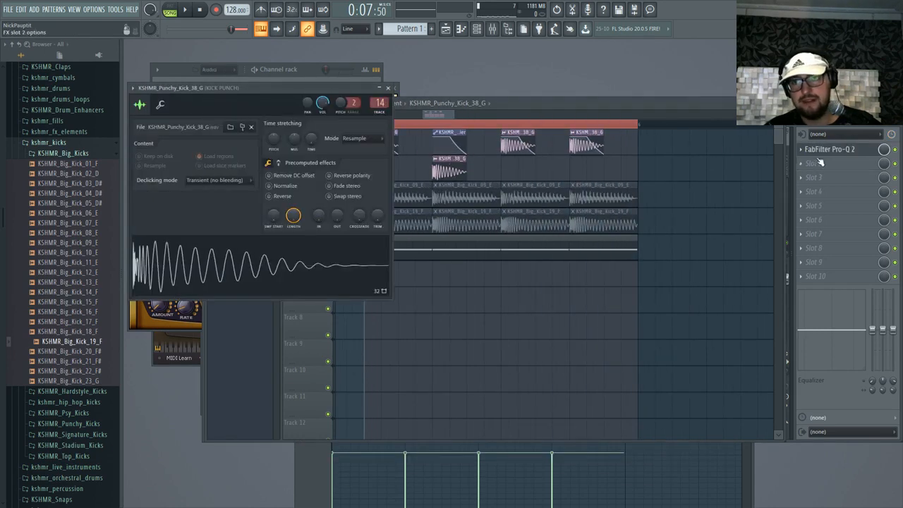
click(829, 153)
click(845, 151)
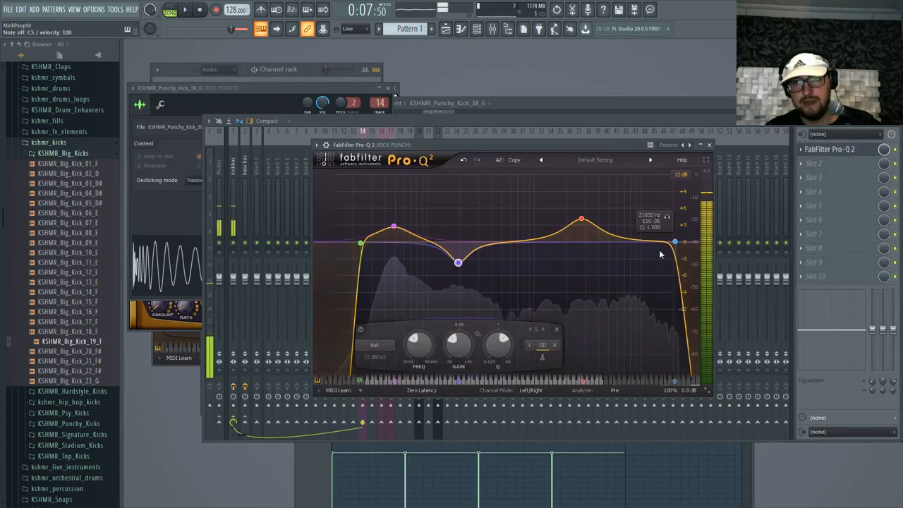
drag(675, 241, 475, 243)
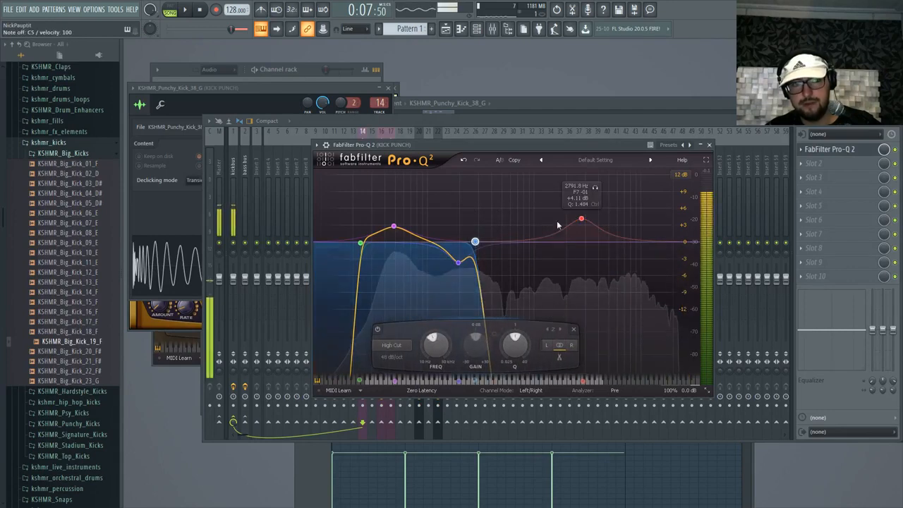
- Open the KSHMR_Punchy_Kicks sample folder in place of the Big Kicks folder and audition punchy kick samples
click(63, 153)
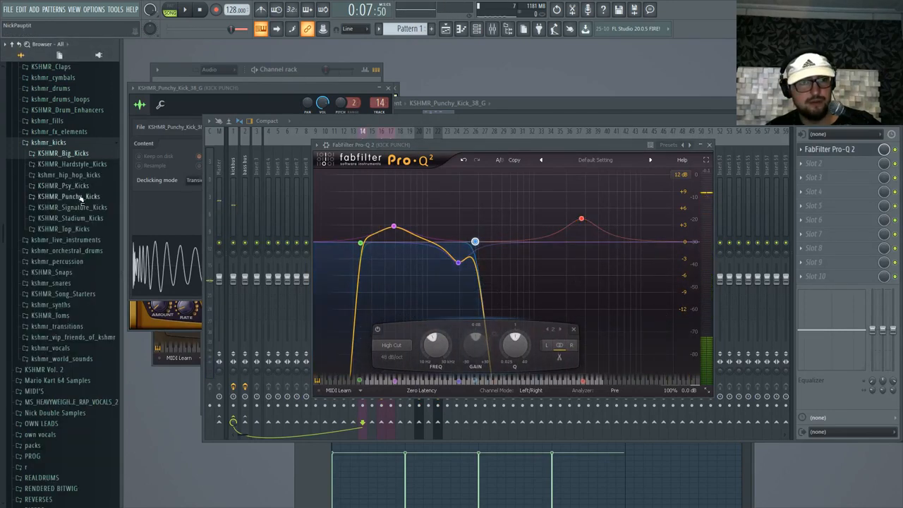
click(76, 197)
click(533, 104)
click(98, 258)
scroll(98, 261, down, 4)
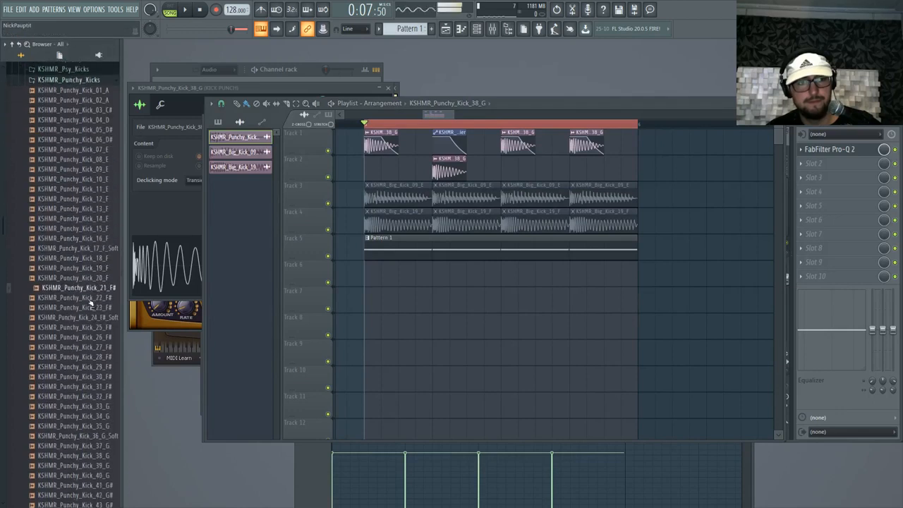
- Insert an extra playlist track at track 2 and move the displaced punch kick clip back to track 1
right_click(298, 166)
click(323, 320)
drag(446, 200, 446, 148)
- Audition more punchy kicks and place KSHMR_Punchy_Kick_10_E on track 2 under each of the four punch clips
click(93, 227)
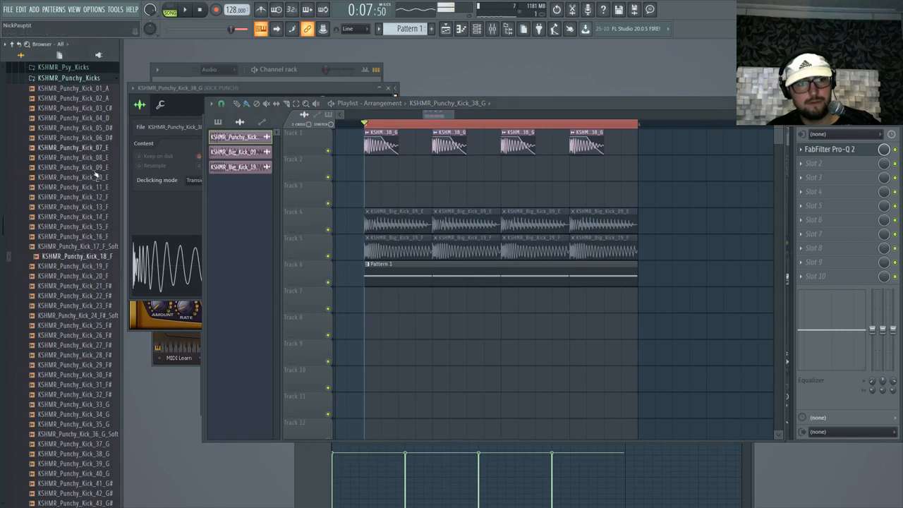
click(90, 198)
drag(74, 177, 423, 180)
click(448, 170)
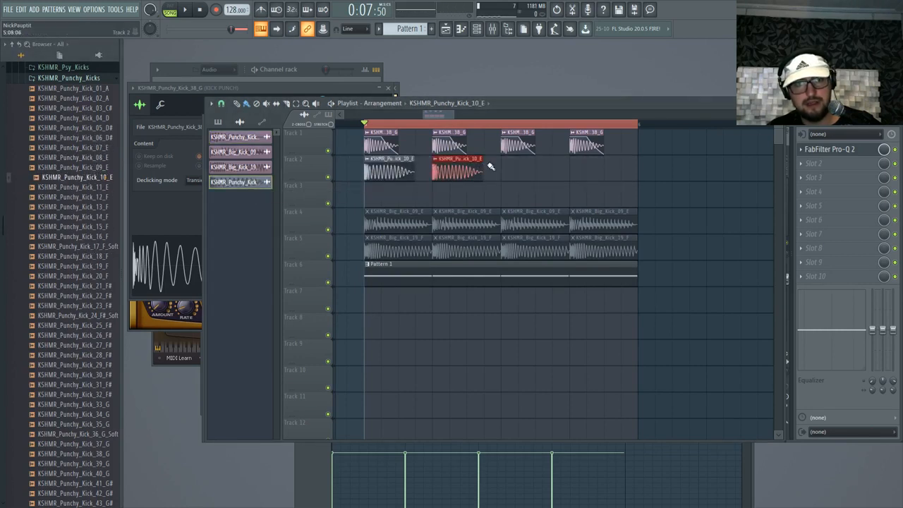
click(508, 170)
click(561, 170)
drag(585, 170, 600, 171)
- Open the KSHMR_Punchy_Kick_10_E channel settings and raise the fade-out amount to shorten the sample's tail
double_click(600, 171)
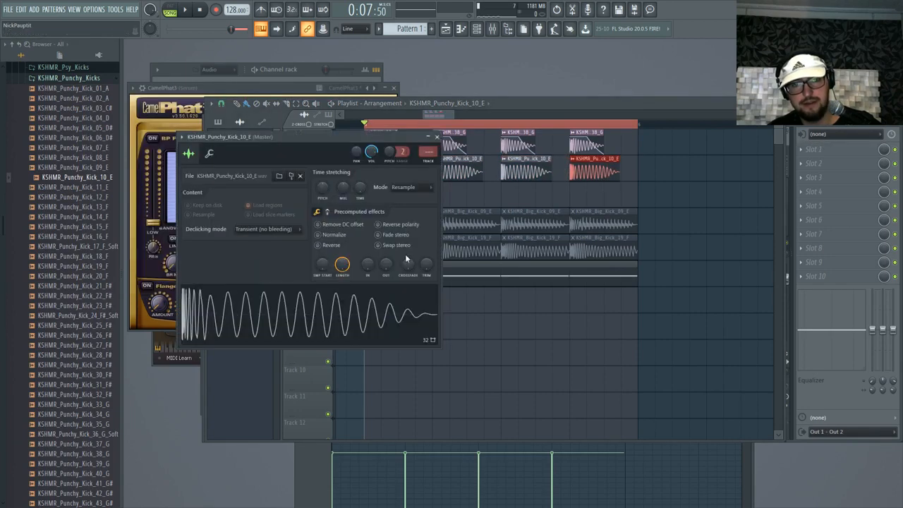
drag(386, 267, 385, 233)
click(595, 174)
- Route the KSHMR_Punchy_Kick_10_E channel to mixer track 23 and load FabFilter Pro-Q 2 in slot 2
key(F9)
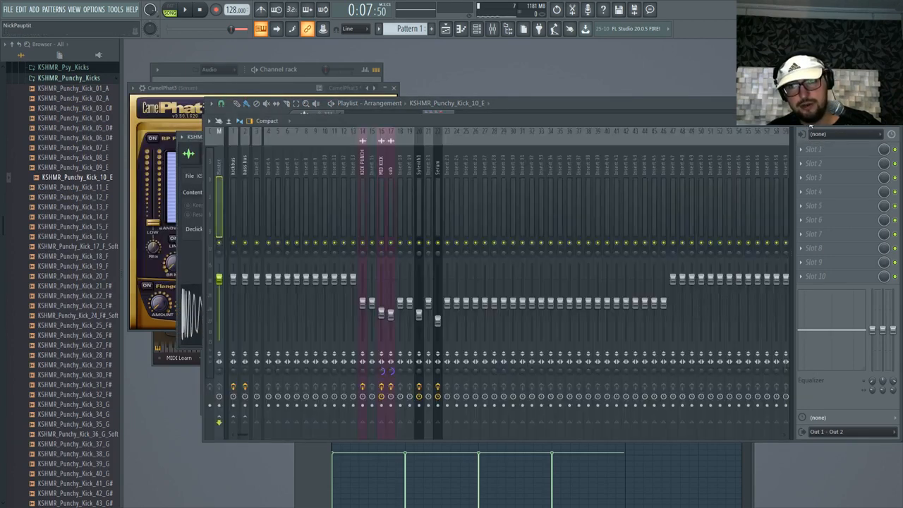
right_click(463, 175)
mouse_move(484, 201)
click(565, 205)
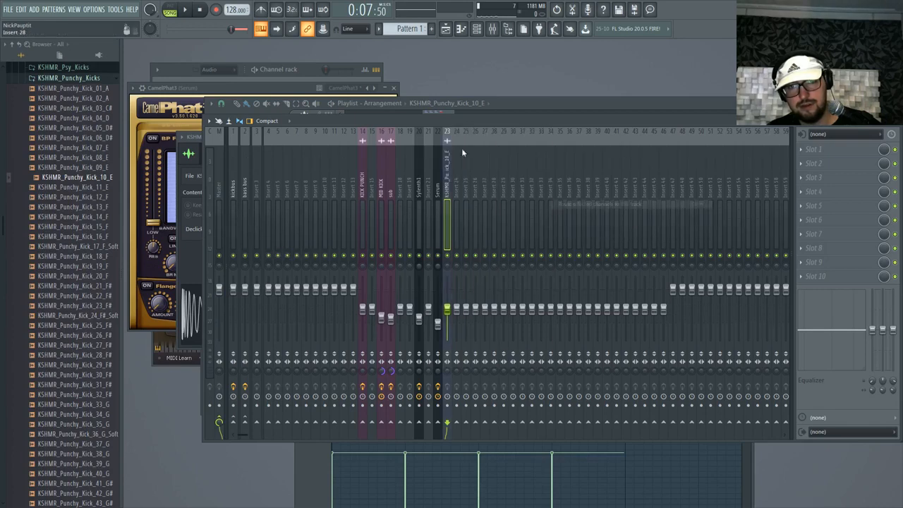
click(843, 164)
click(615, 149)
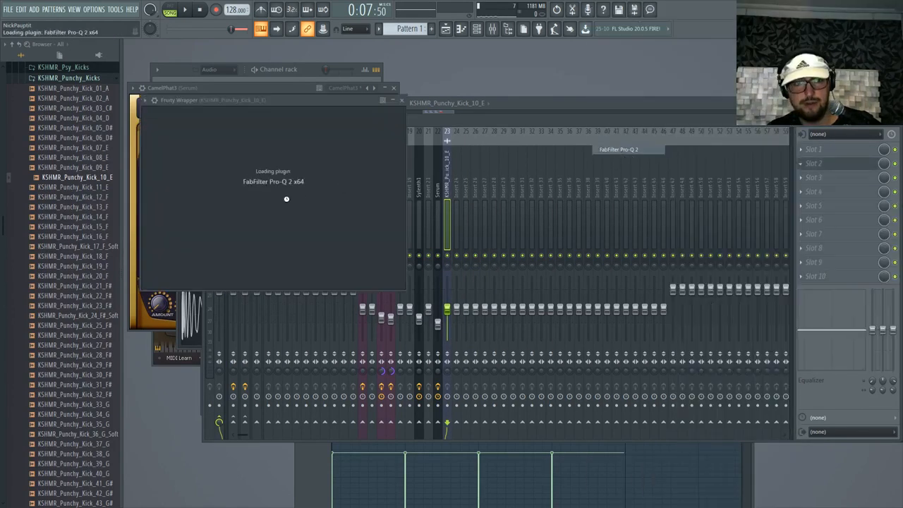
- Add a 96 dB/oct low cut at about 194 Hz with a Q of about 0.7 in the new kick's Pro-Q 2
click(161, 198)
scroll(163, 199, up, 1)
drag(163, 199, 286, 213)
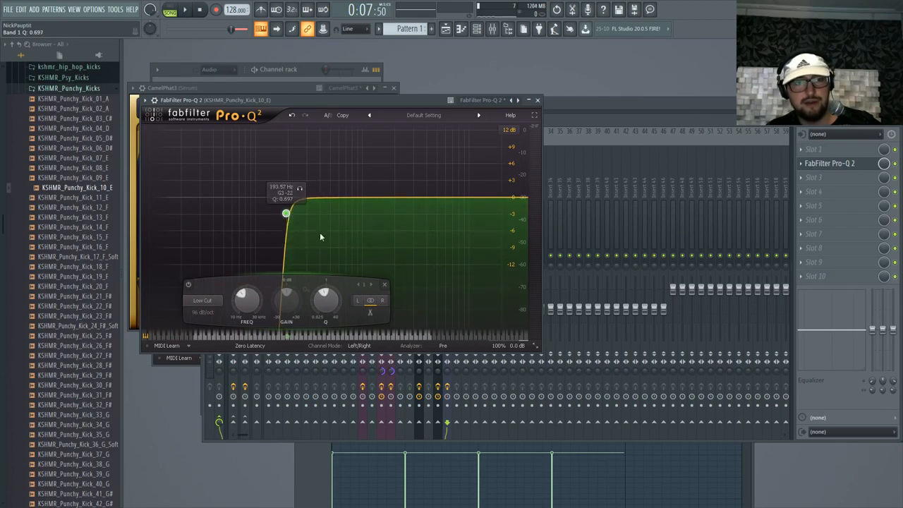
click(427, 186)
click(561, 119)
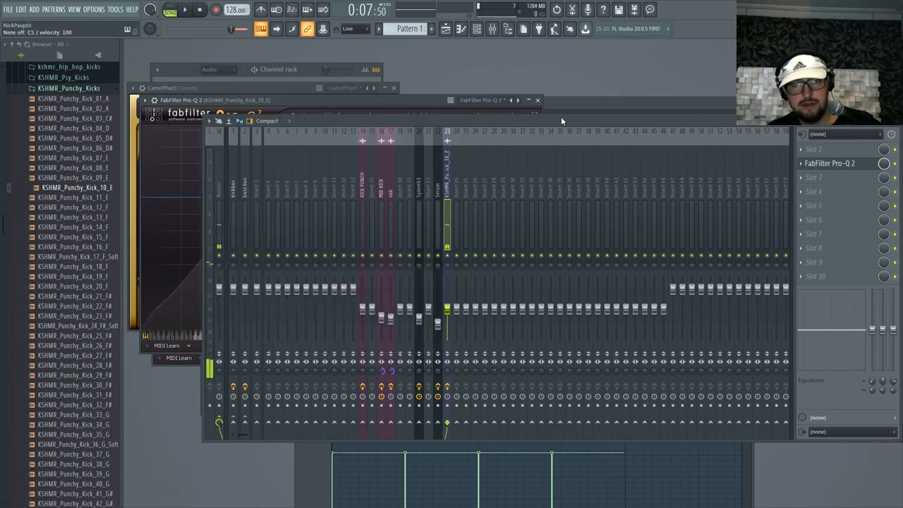
- Route the KSHMR_Punchy_Kick_10_E mixer track only to the kickbus
right_click(233, 423)
click(258, 438)
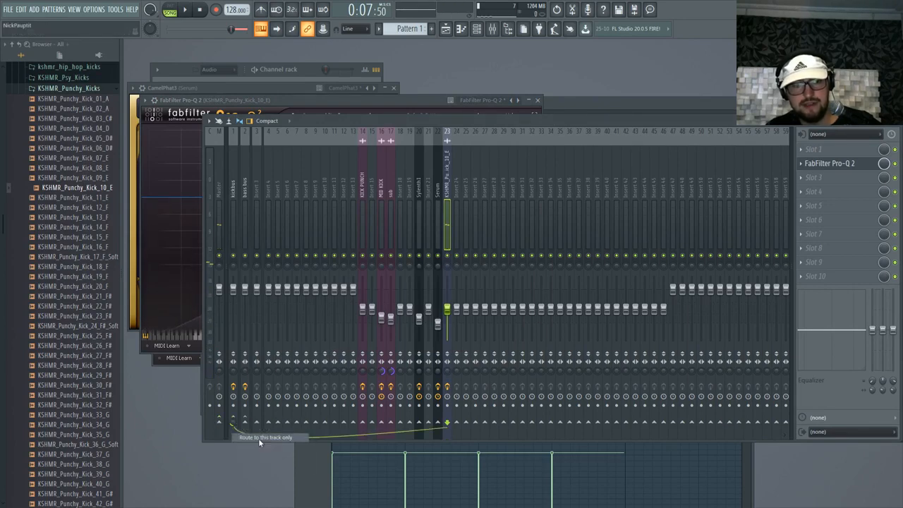
click(645, 459)
- Play back the loop and check the added kick layer's level in the mixer against the playlist clips
key(space)
key(F5)
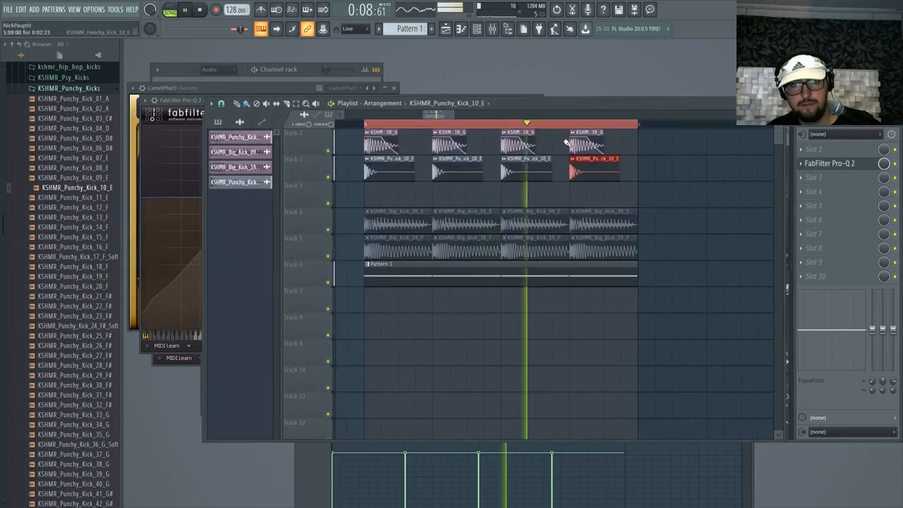
click(827, 129)
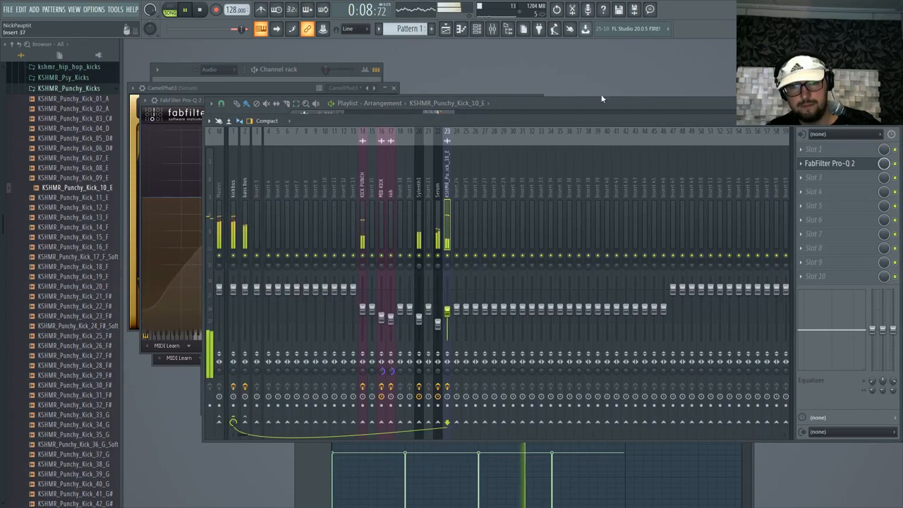
key(F5)
key(space)
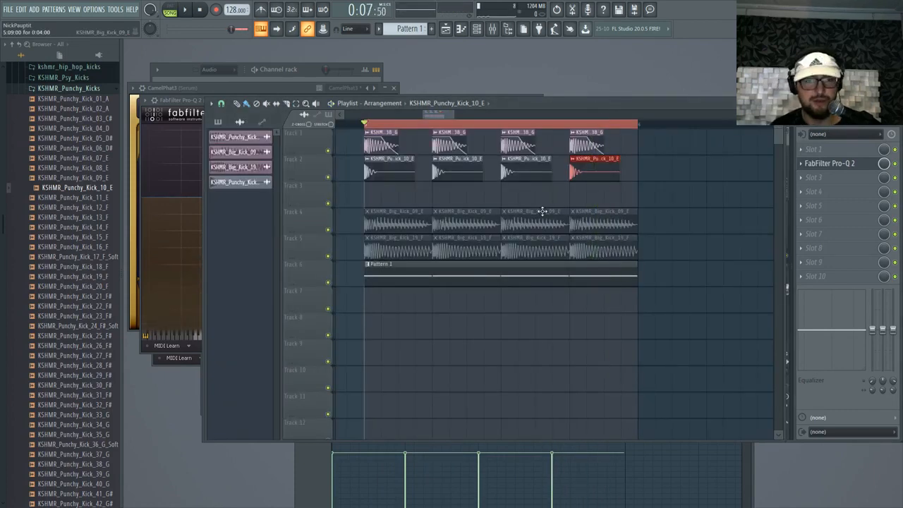
click(864, 167)
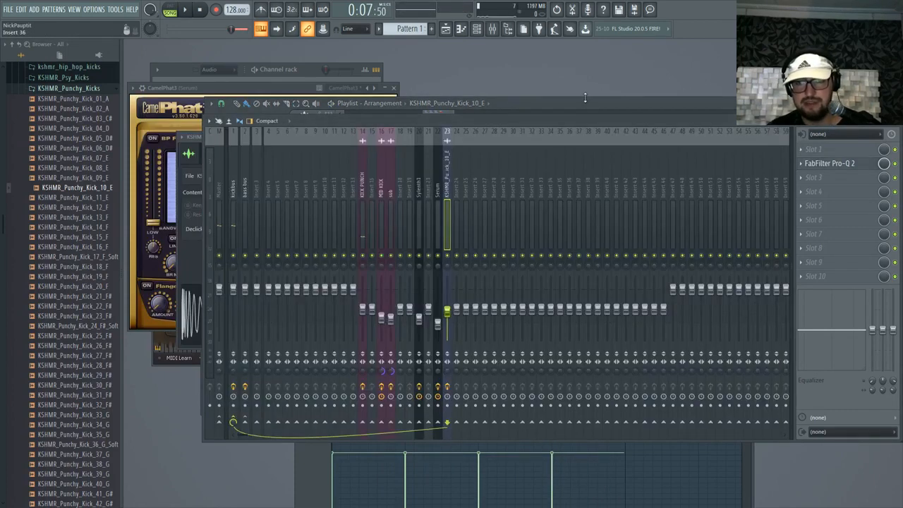
click(585, 100)
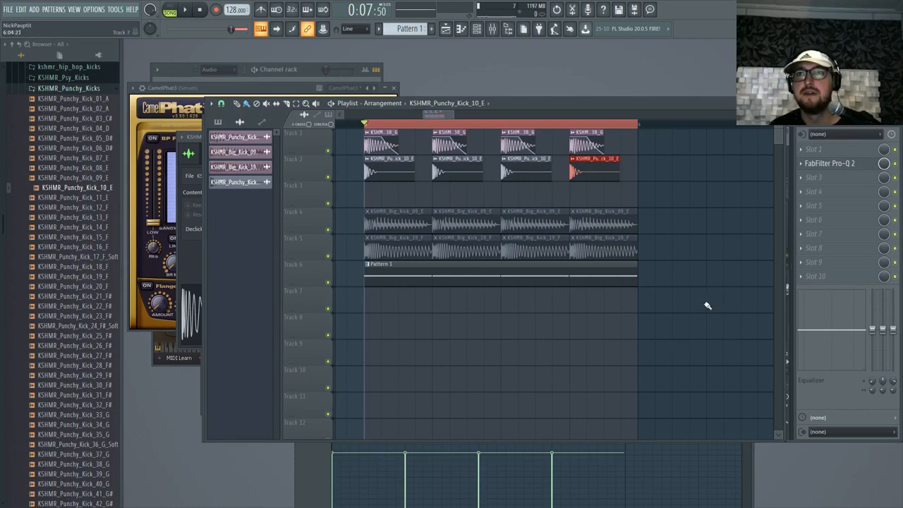